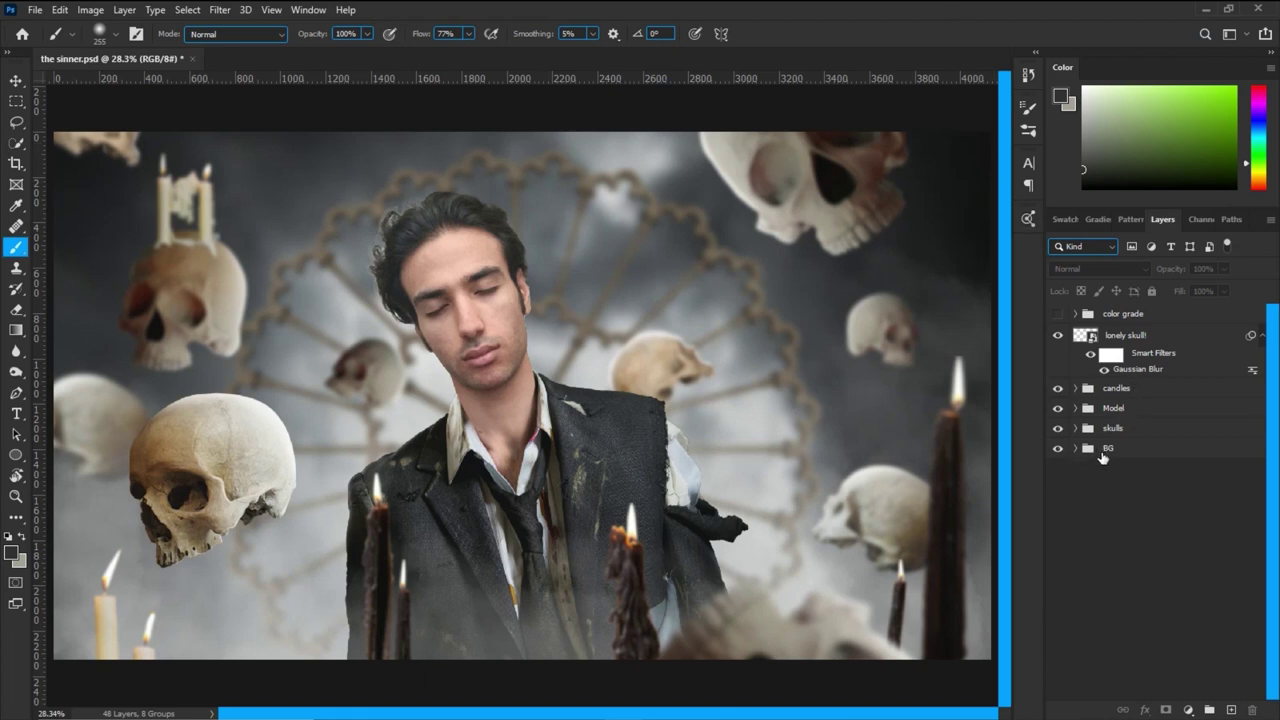
# Review the BG, skulls, Model and candles groups, and toggle the lonely skull! layer and color grade group to compare the composite.
pyautogui.click(1110, 452)
pyautogui.click(1135, 430)
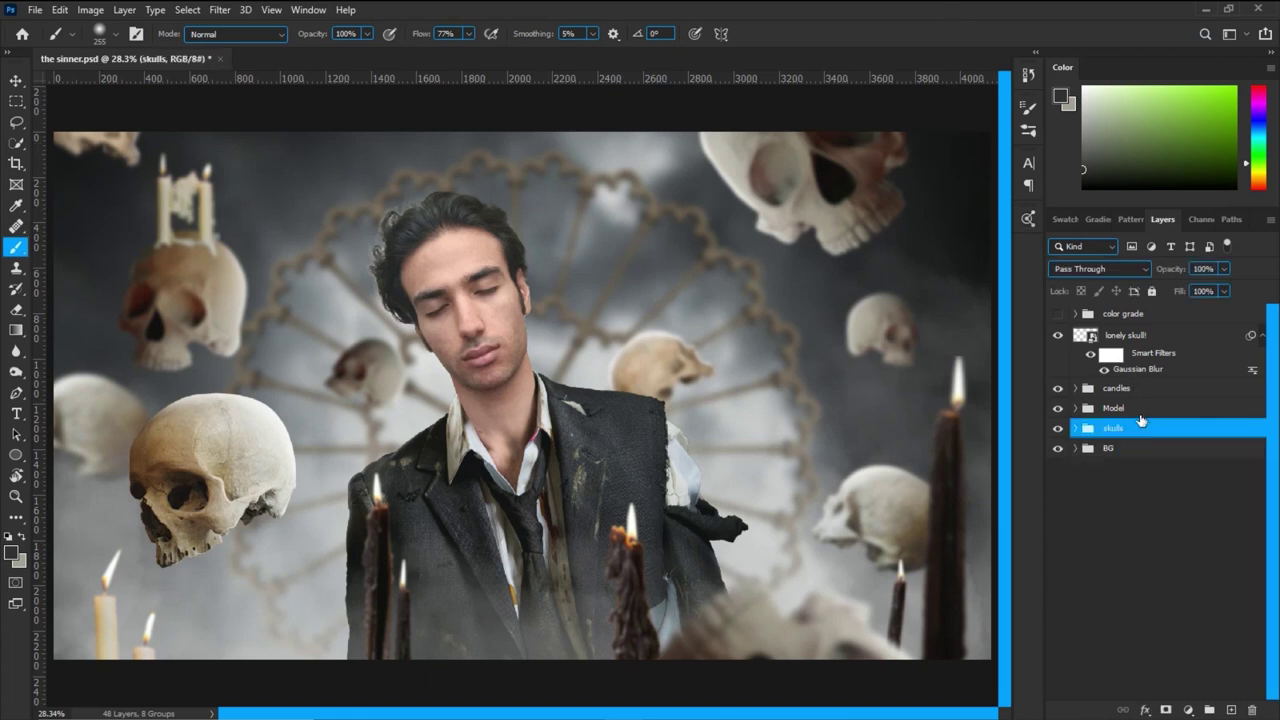
pyautogui.click(1140, 410)
pyautogui.click(1138, 388)
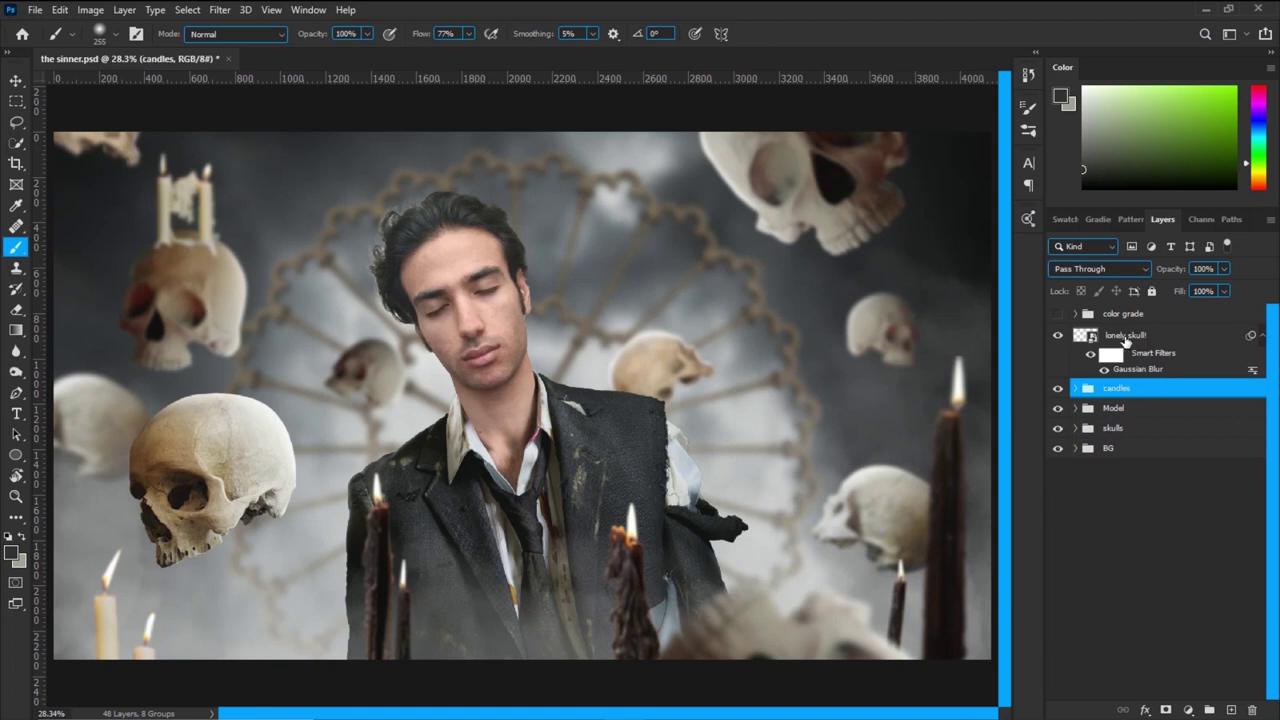
pyautogui.click(1057, 336)
pyautogui.click(1057, 337)
pyautogui.click(1130, 316)
pyautogui.click(1056, 315)
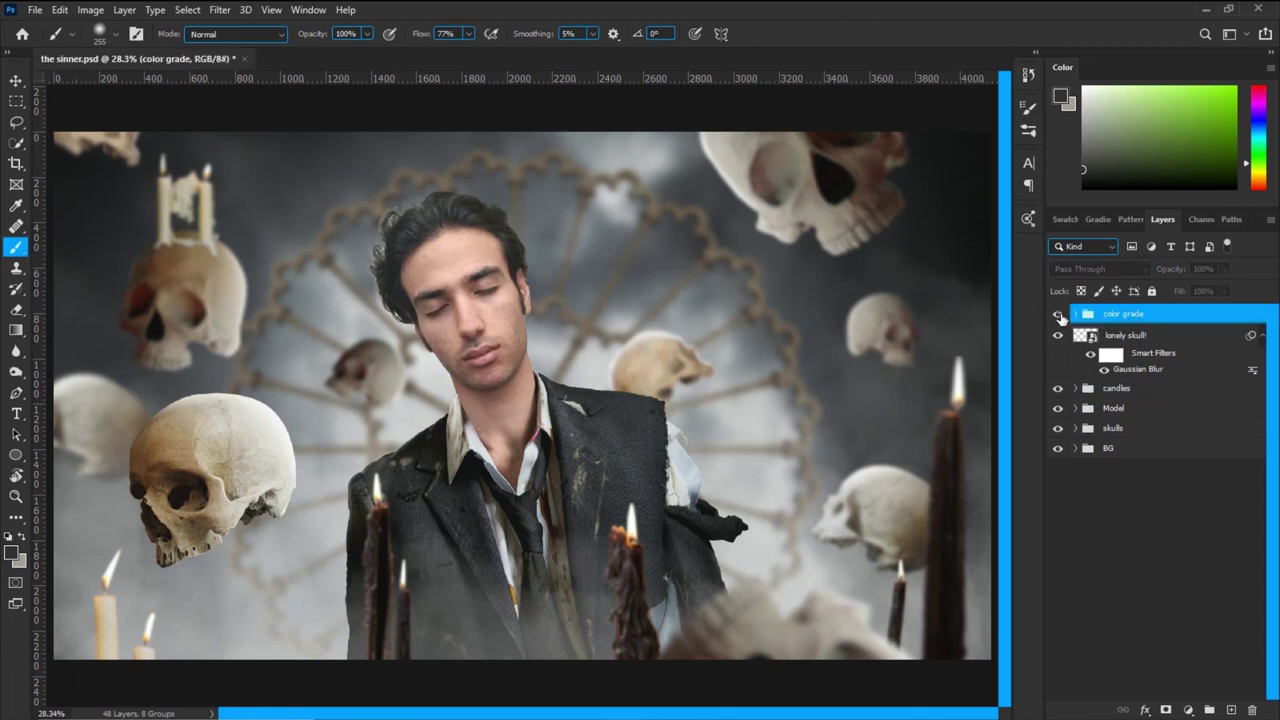
pyautogui.click(1057, 315)
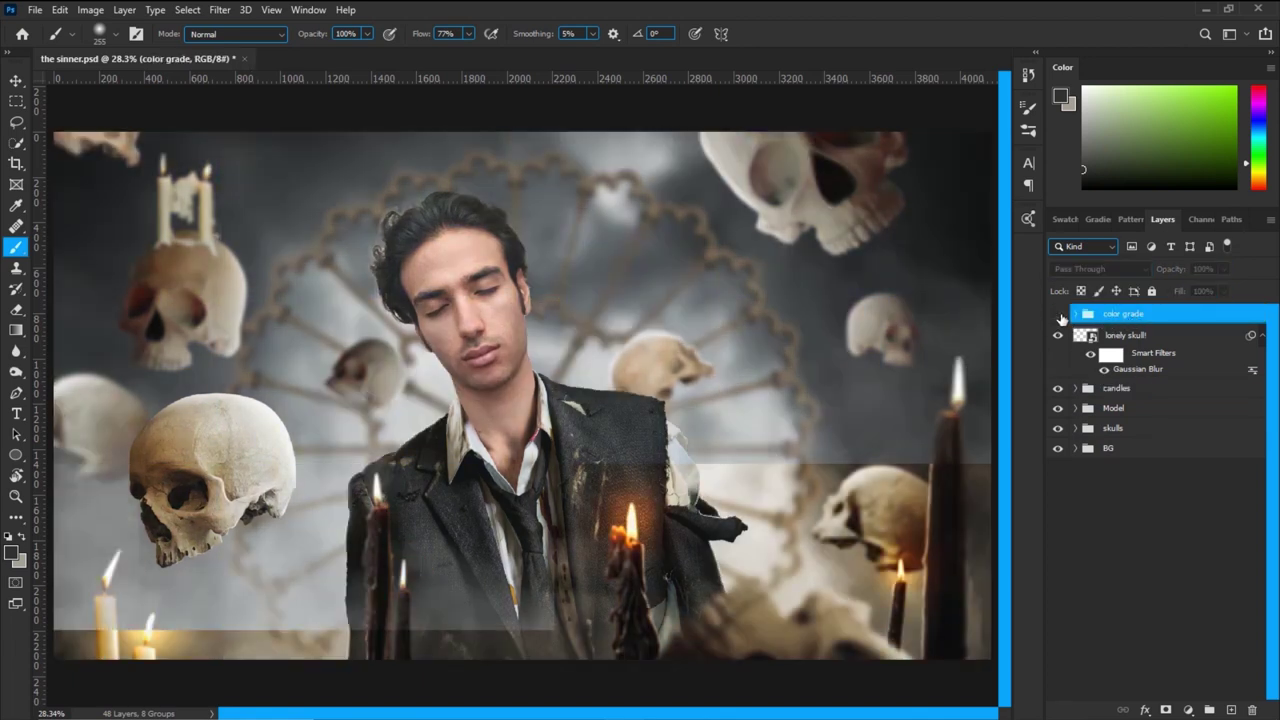
pyautogui.click(1135, 549)
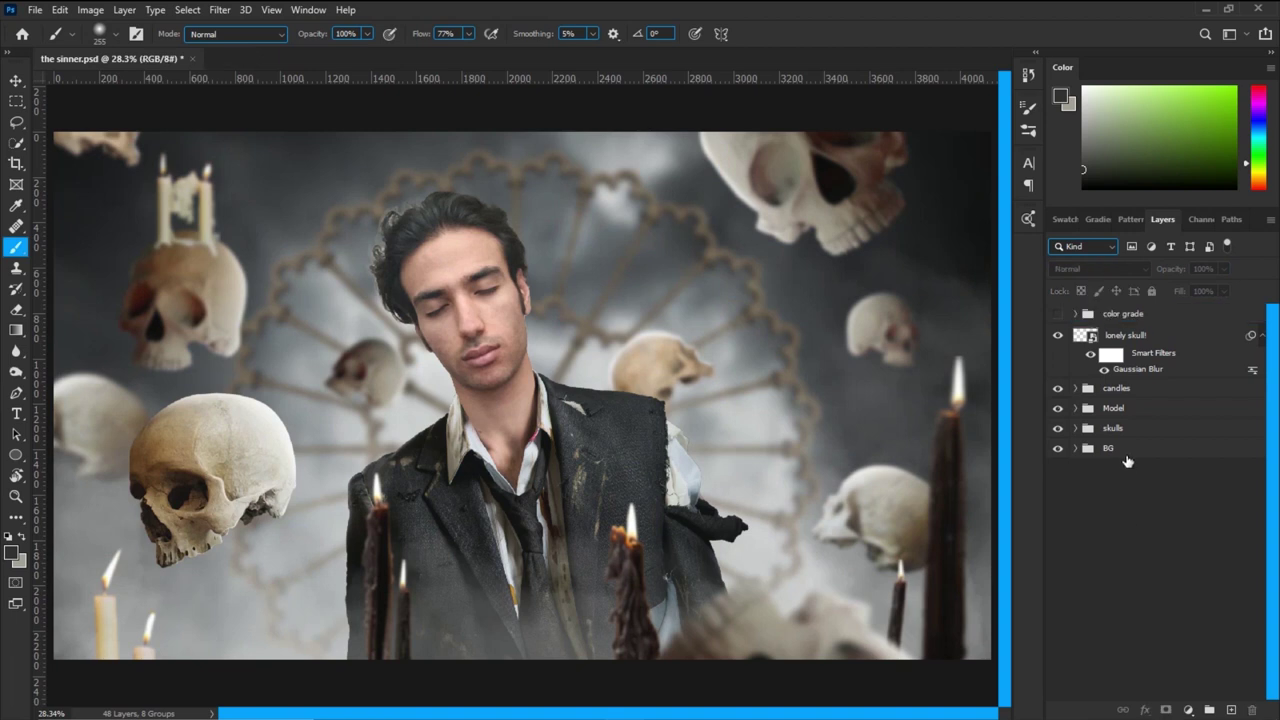
# Add a new layer above the BG group and fill it with black at 100% opacity.
pyautogui.click(1108, 452)
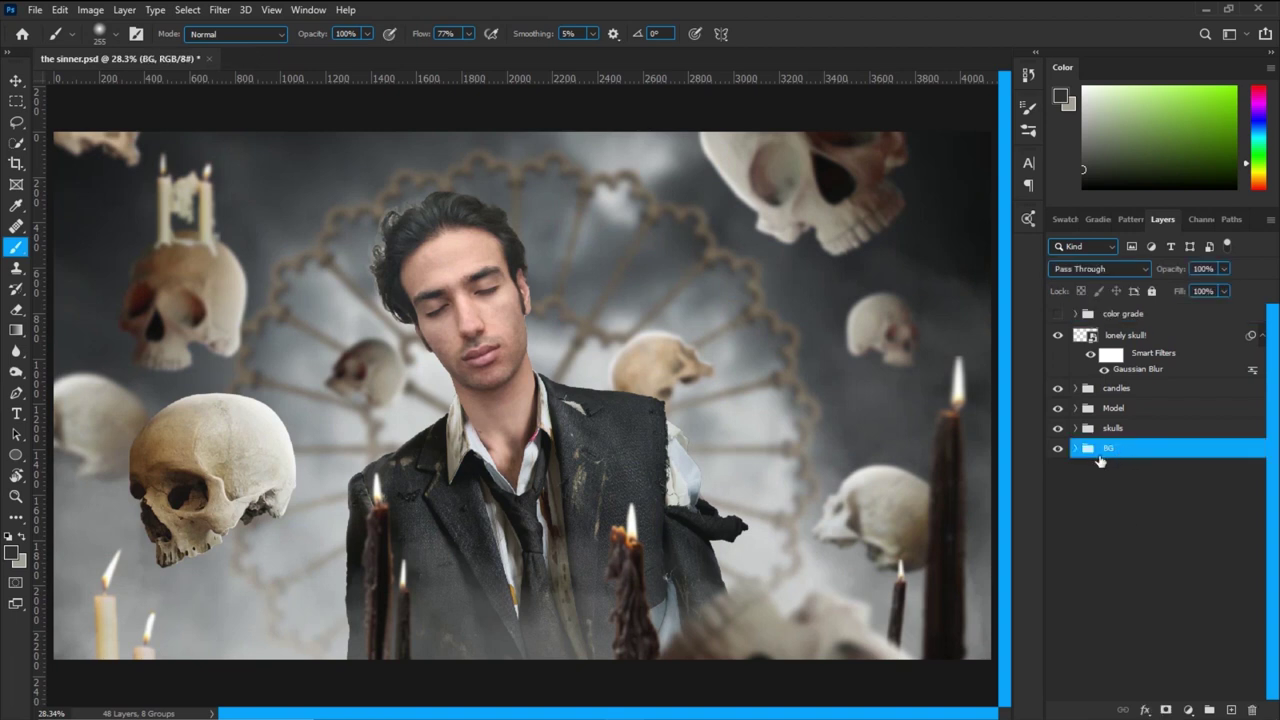
pyautogui.click(1231, 709)
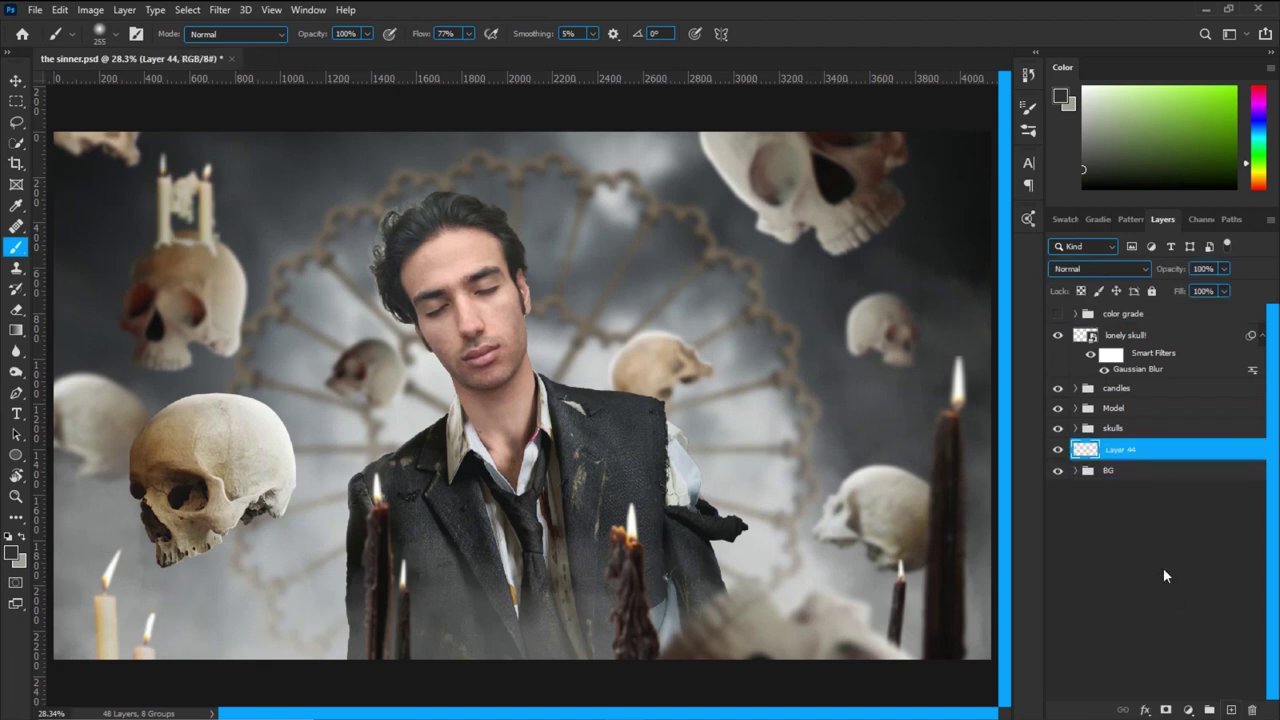
pyautogui.hotkey('shift', 'F5')
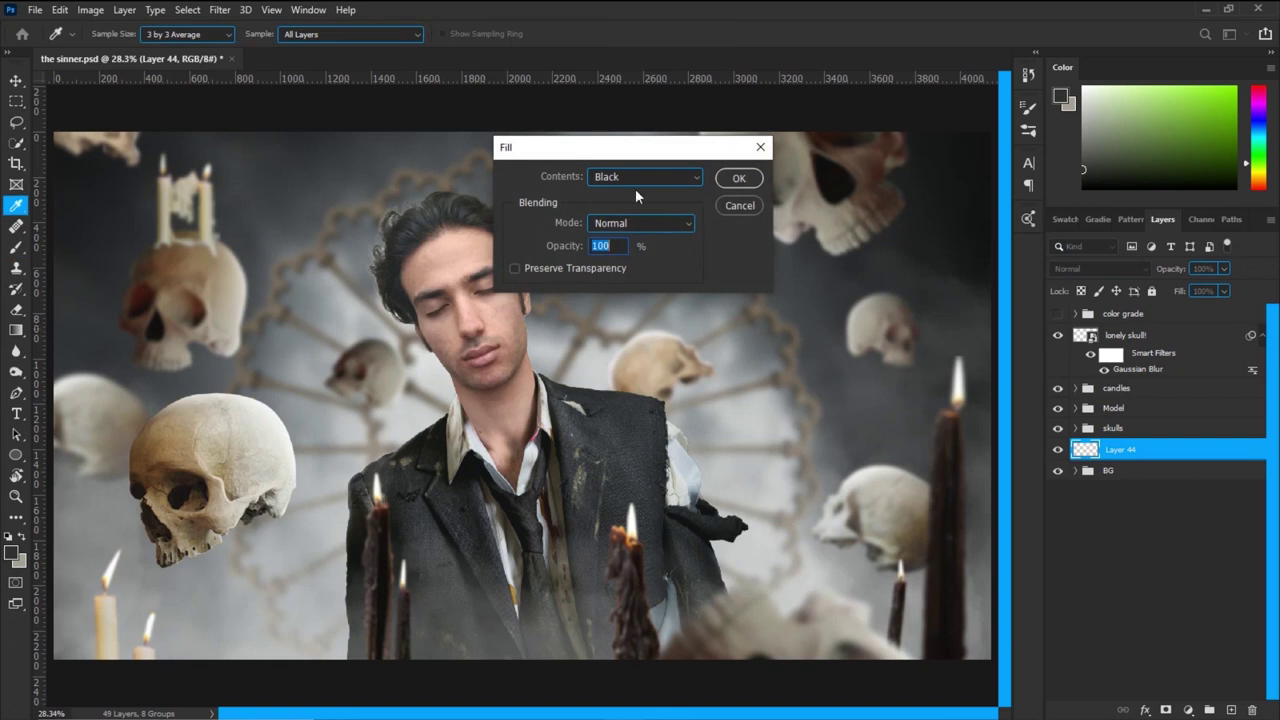
pyautogui.click(737, 179)
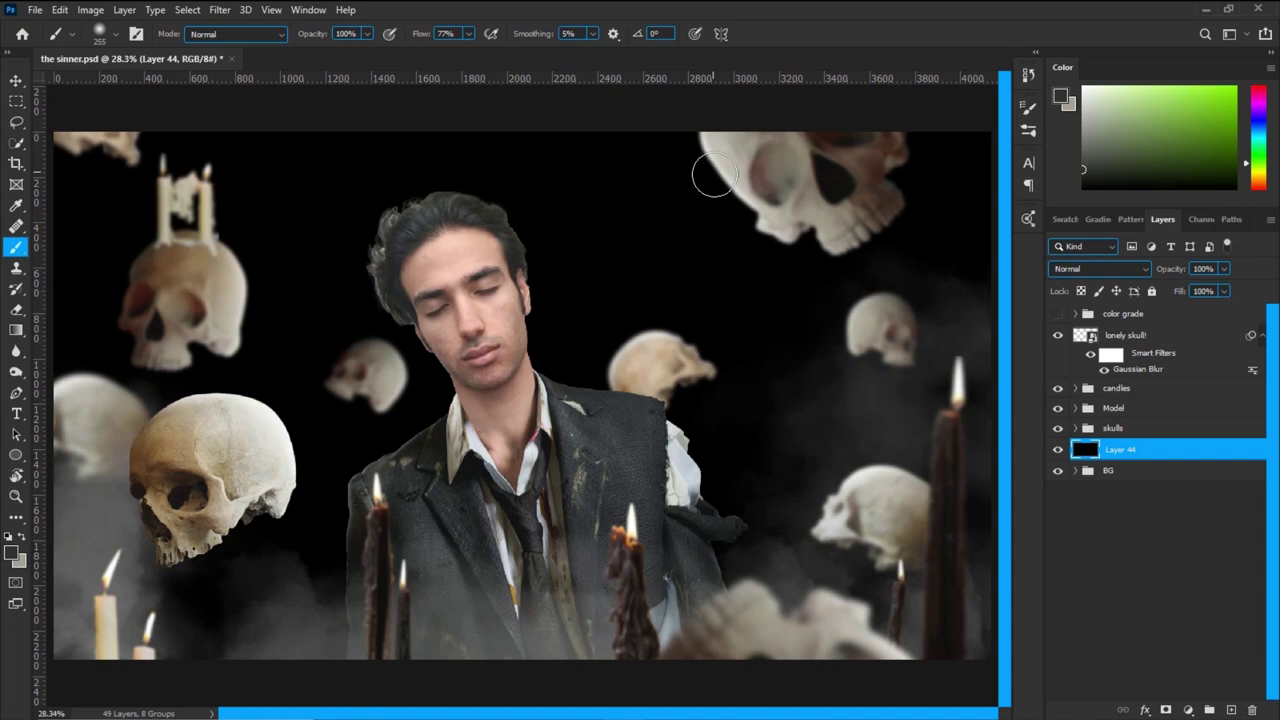
# Fill the new layer again with Black contents in Normal mode at 100% opacity.
pyautogui.click(55, 10)
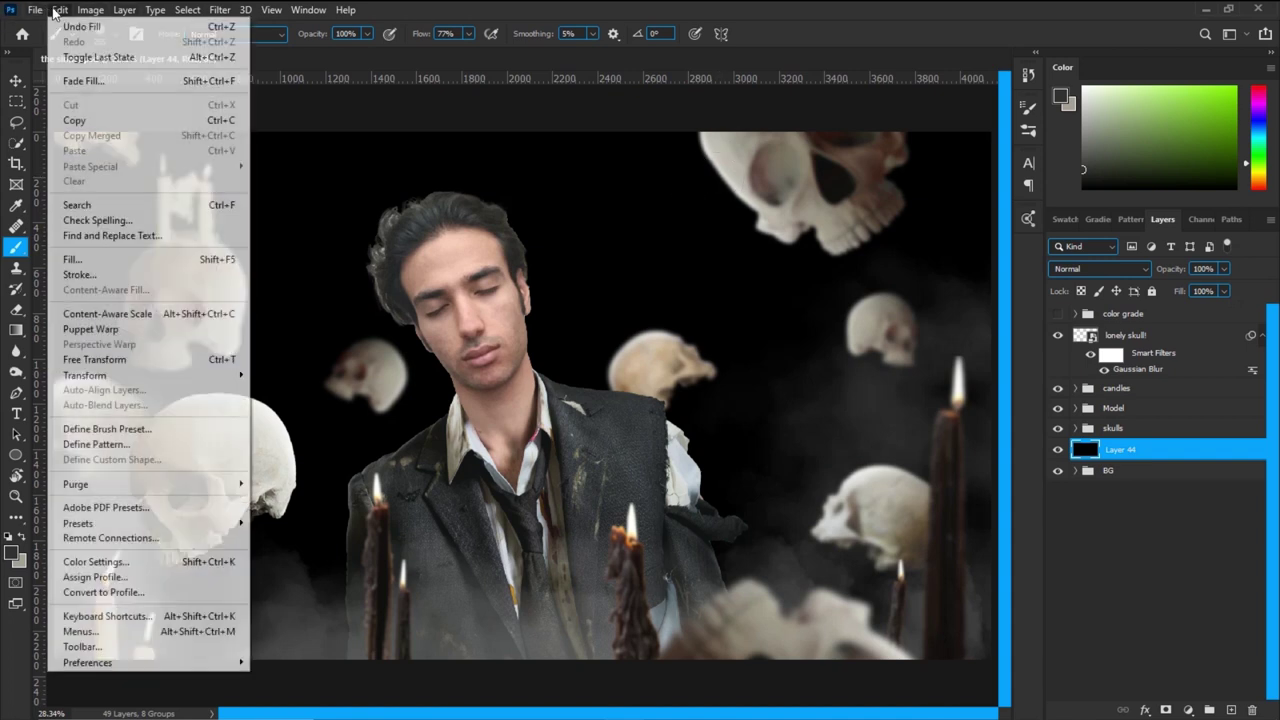
pyautogui.click(86, 258)
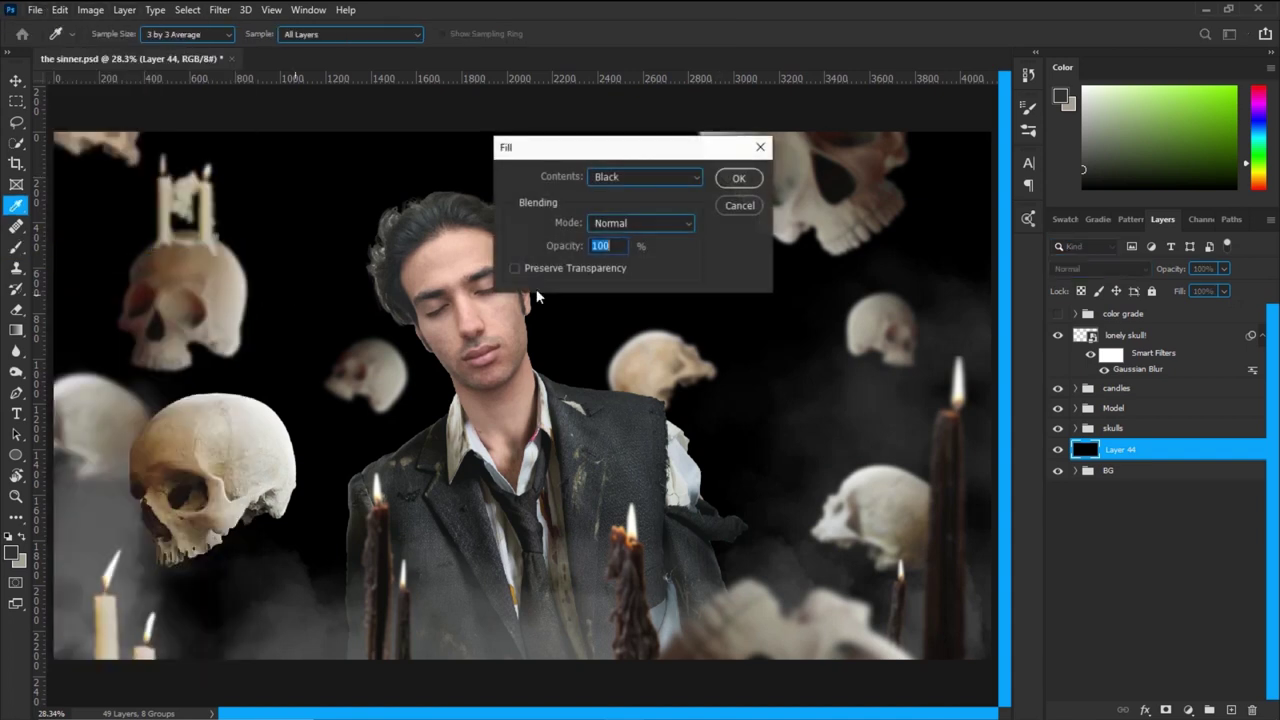
pyautogui.click(605, 181)
pyautogui.click(604, 301)
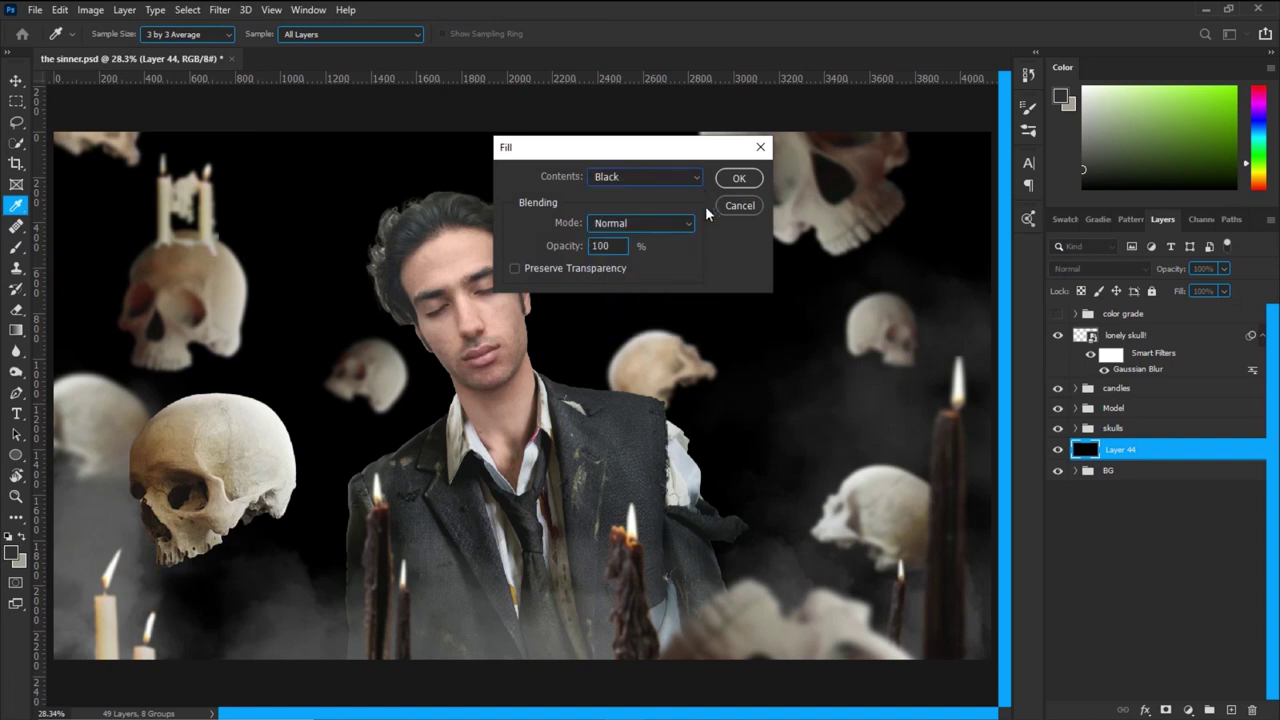
pyautogui.click(738, 179)
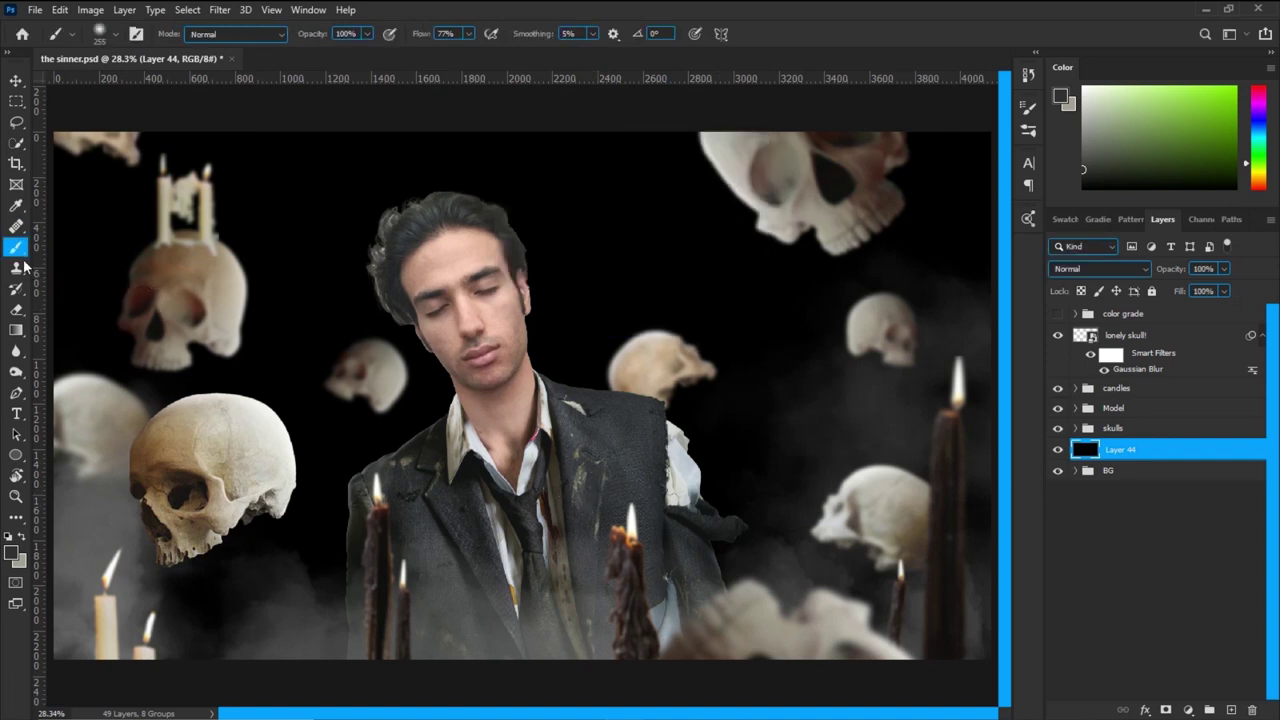
# Paint a white glow behind the man on the black layer, using a soft brush of about 3176 px at 100% flow.
pyautogui.rightClick(468, 316)
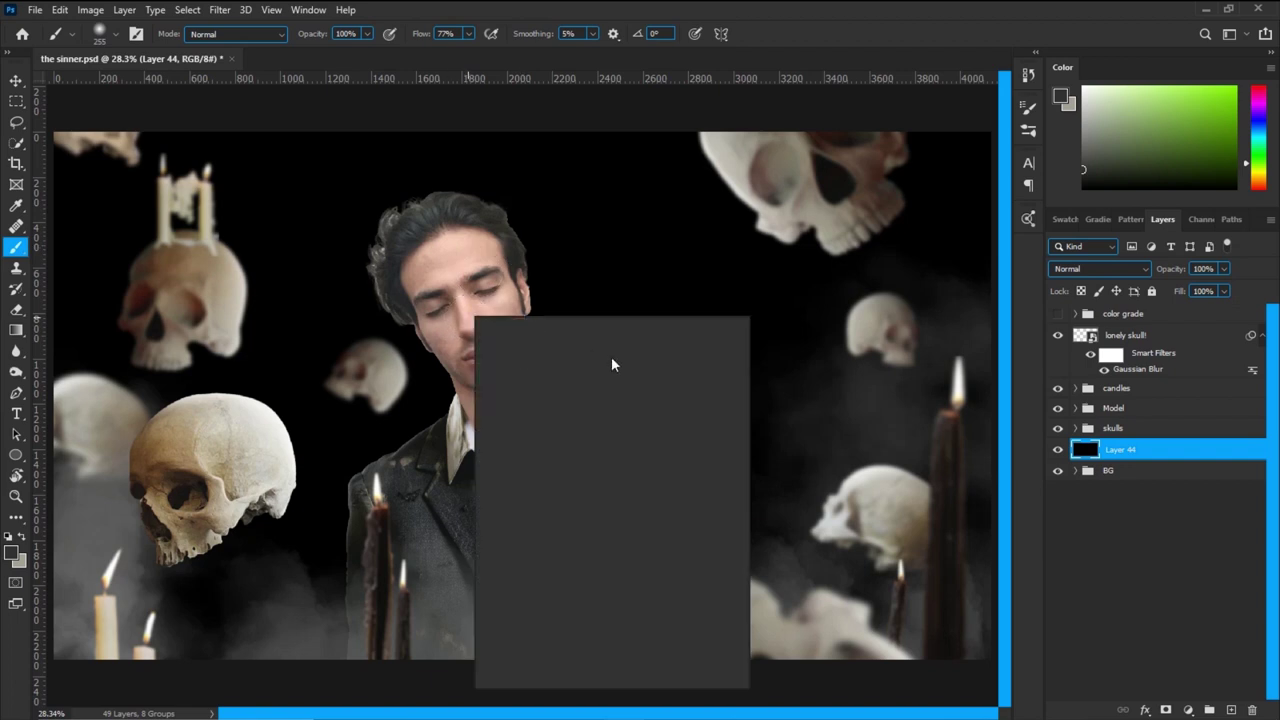
pyautogui.moveTo(609, 352); pyautogui.dragTo(644, 358)
pyautogui.click(761, 40)
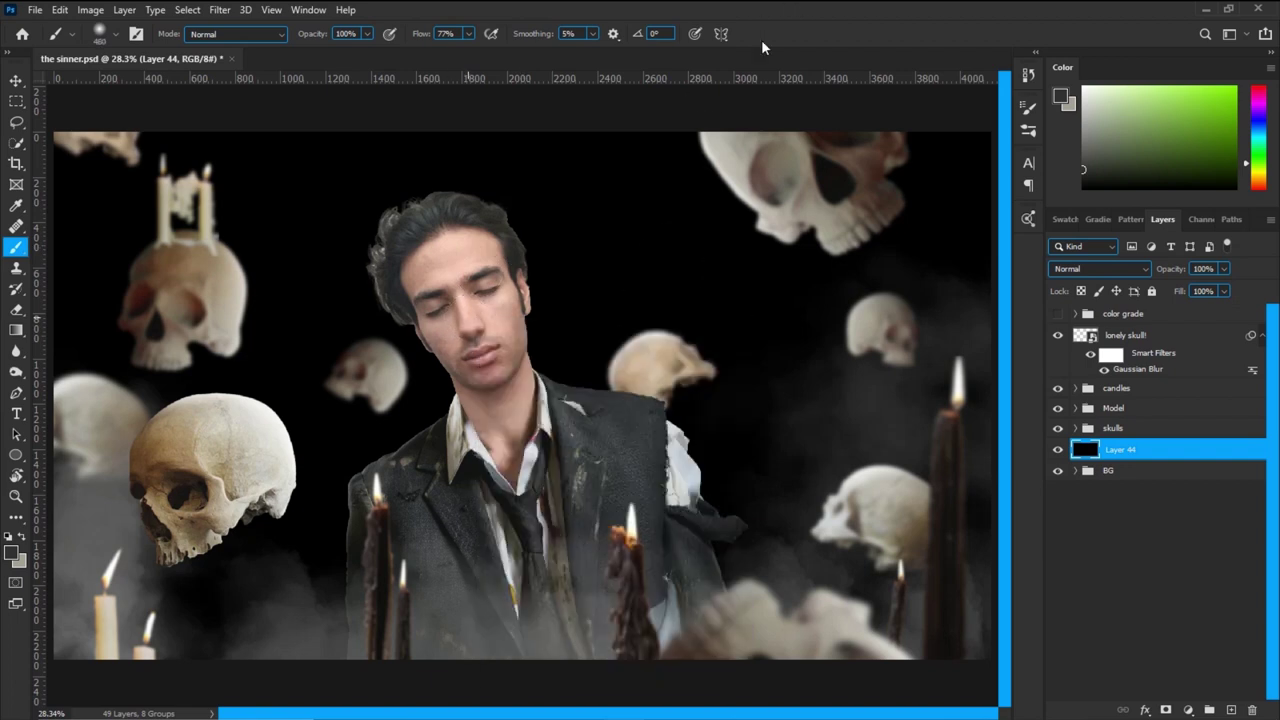
pyautogui.moveTo(534, 296)
pyautogui.mouseDown()
pyautogui.moveTo(700, 303)
pyautogui.moveTo(752, 289)
pyautogui.mouseUp()
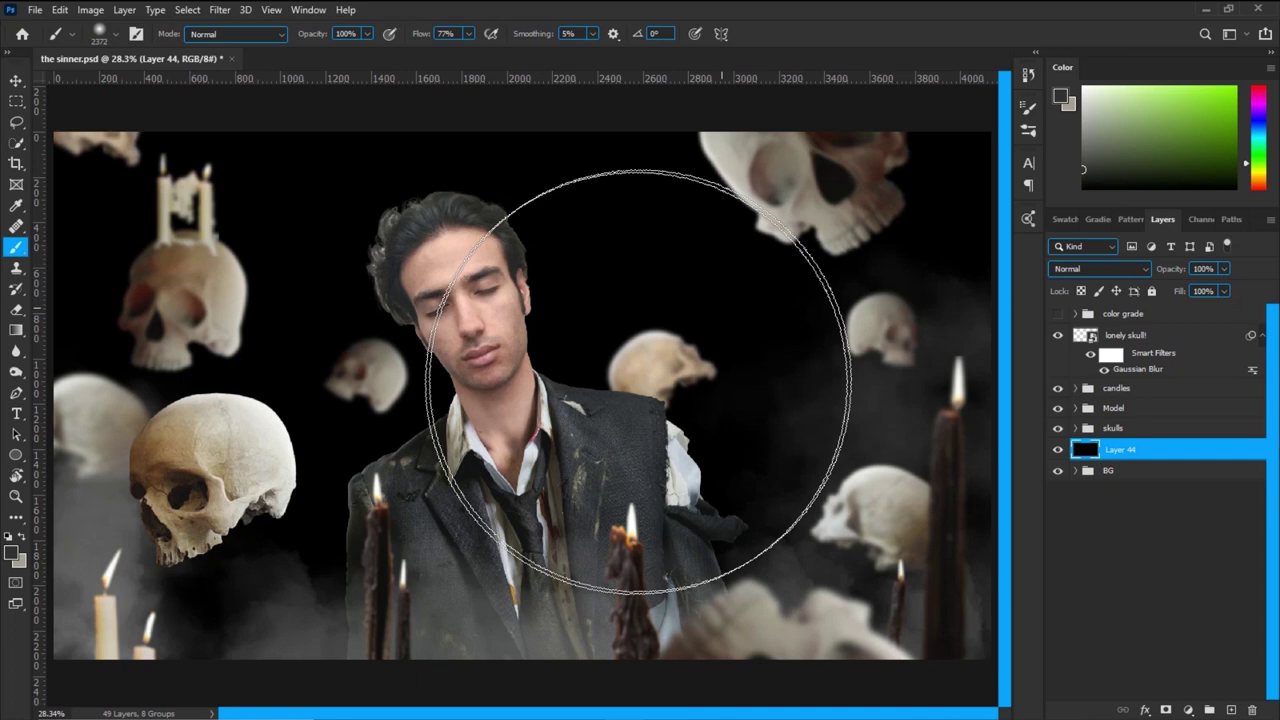
pyautogui.moveTo(427, 31); pyautogui.dragTo(452, 31)
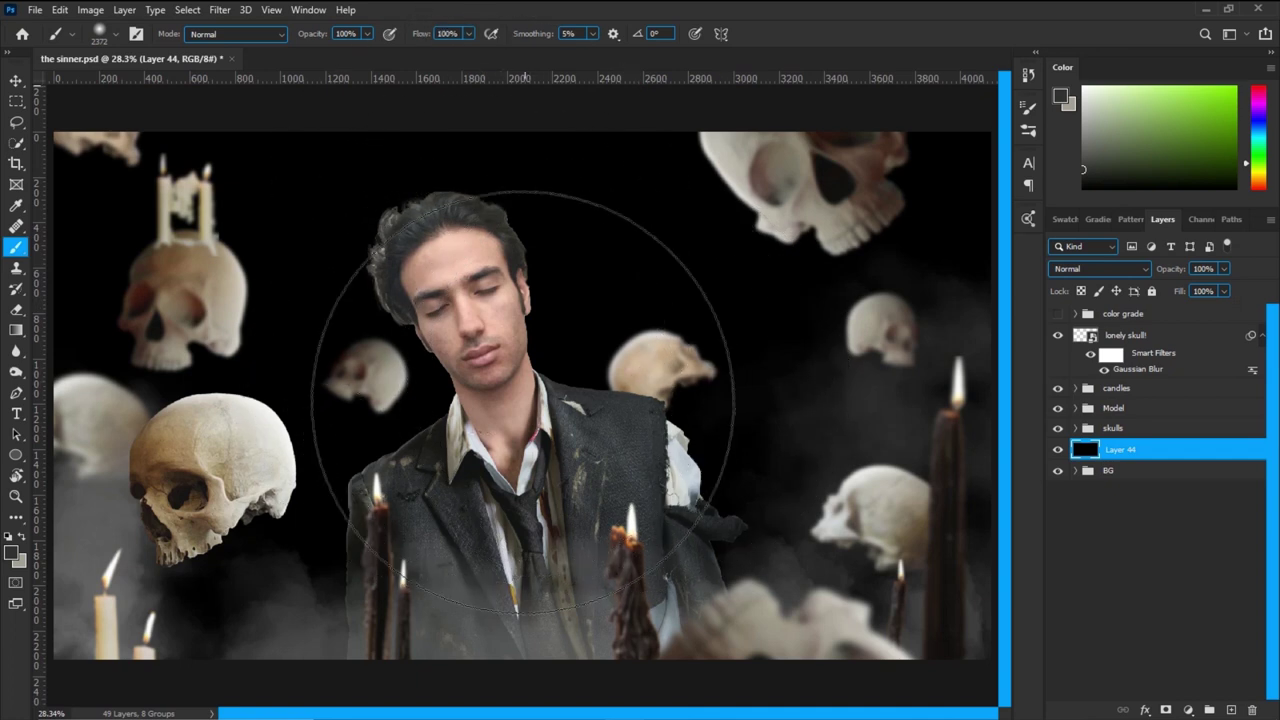
pyautogui.moveTo(513, 400); pyautogui.dragTo(615, 410)
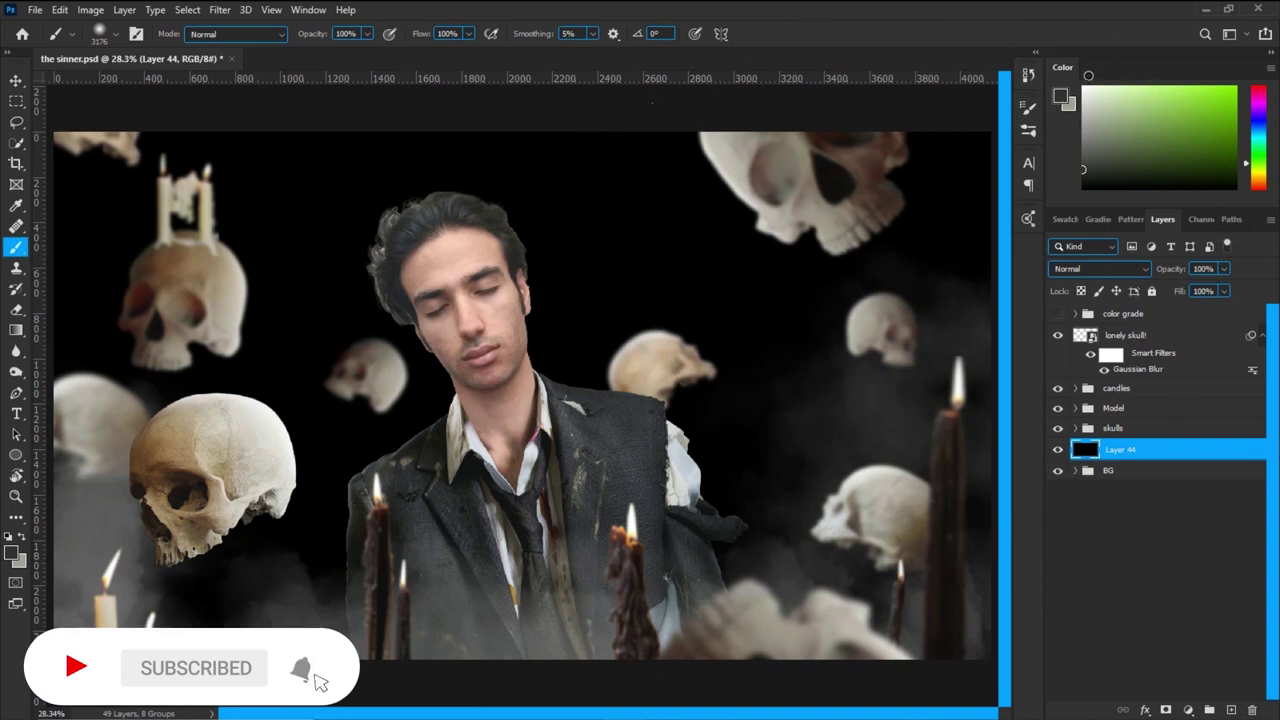
pyautogui.moveTo(1095, 120); pyautogui.dragTo(1065, 64)
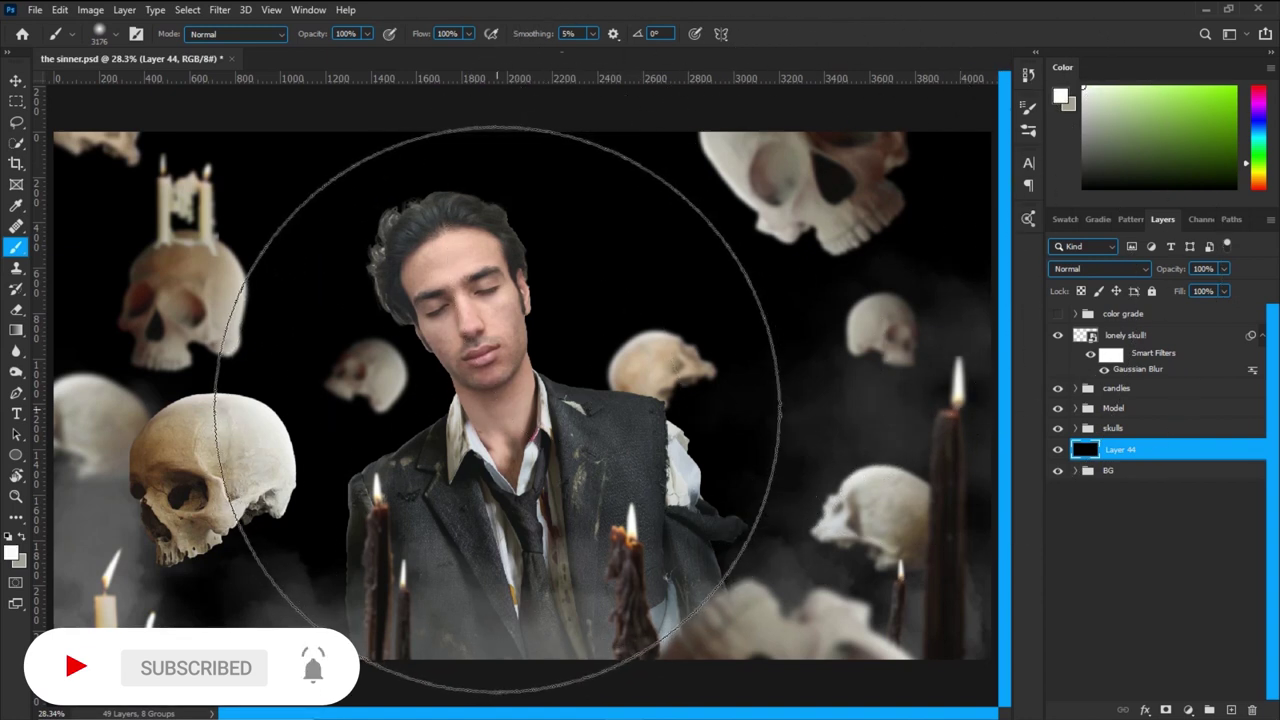
pyautogui.click(497, 410)
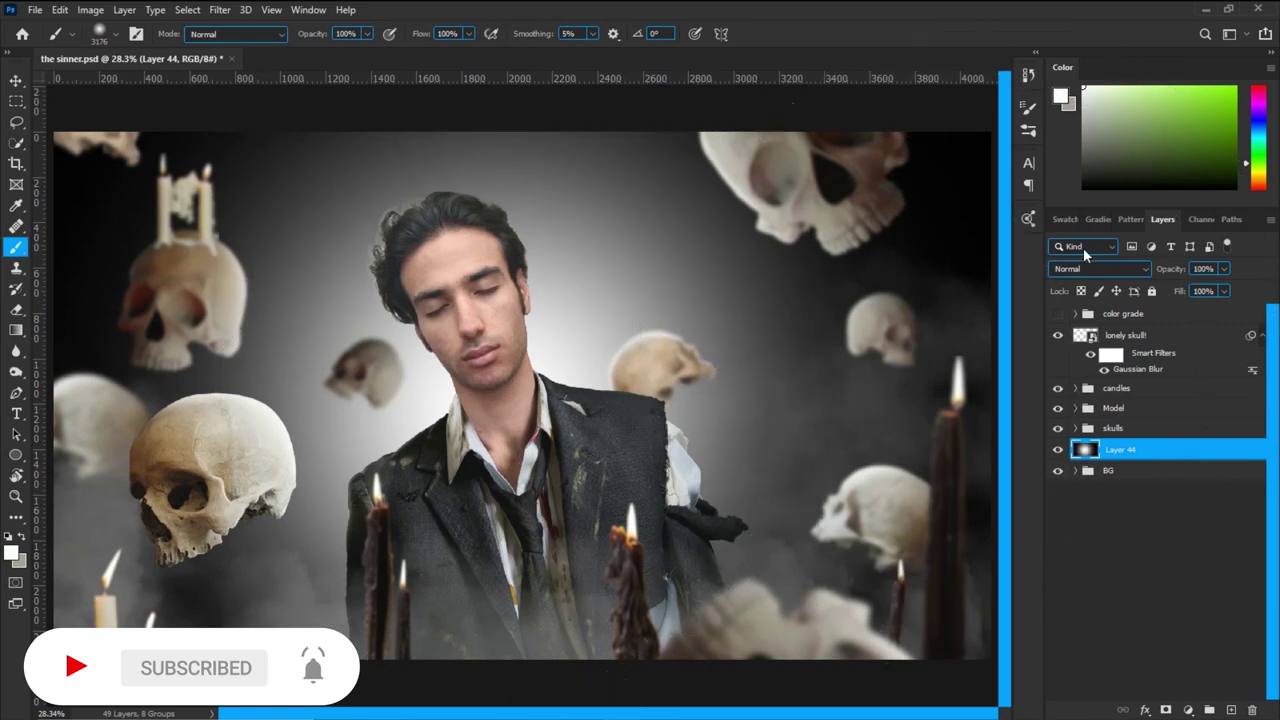
# Set the glow layer's blend mode to Color Dodge and compare the image with and without it.
pyautogui.click(1077, 269)
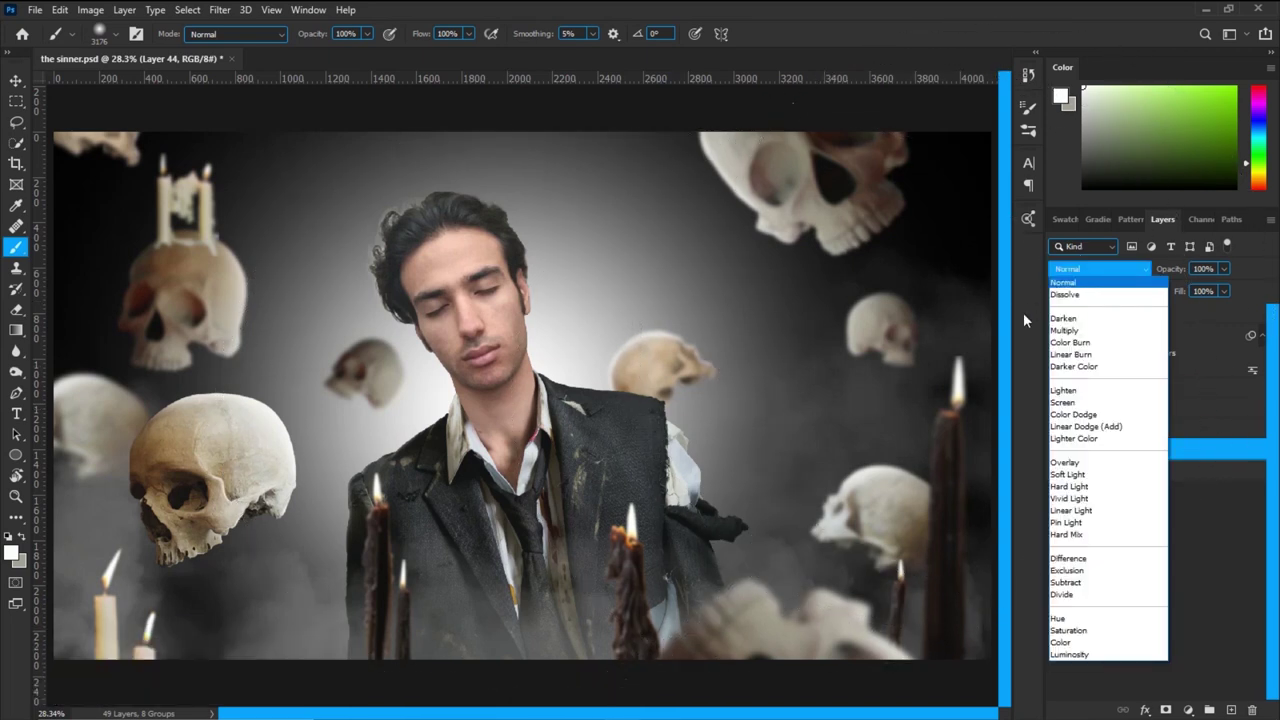
pyautogui.click(1062, 414)
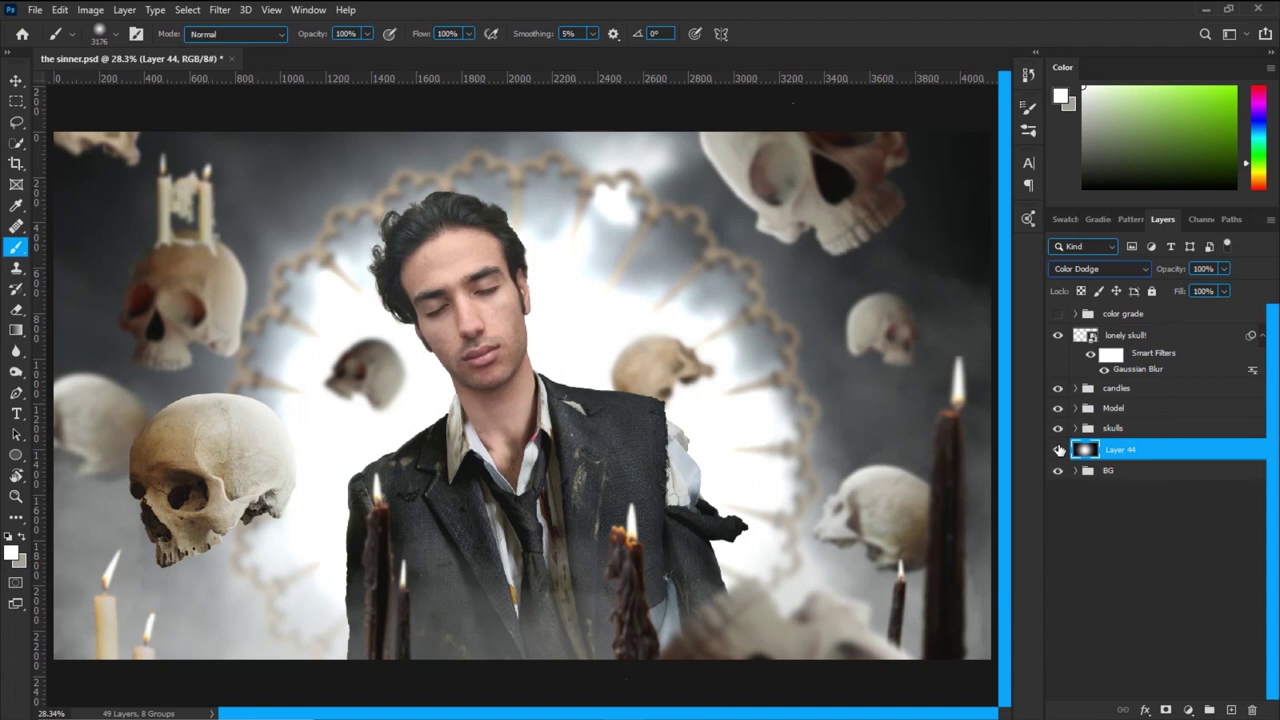
pyautogui.click(1058, 450)
pyautogui.click(1058, 450)
# Lower the Color Dodge glow layer's fill to 40%, checking its effect on the background.
pyautogui.moveTo(1146, 297); pyautogui.dragTo(1134, 297)
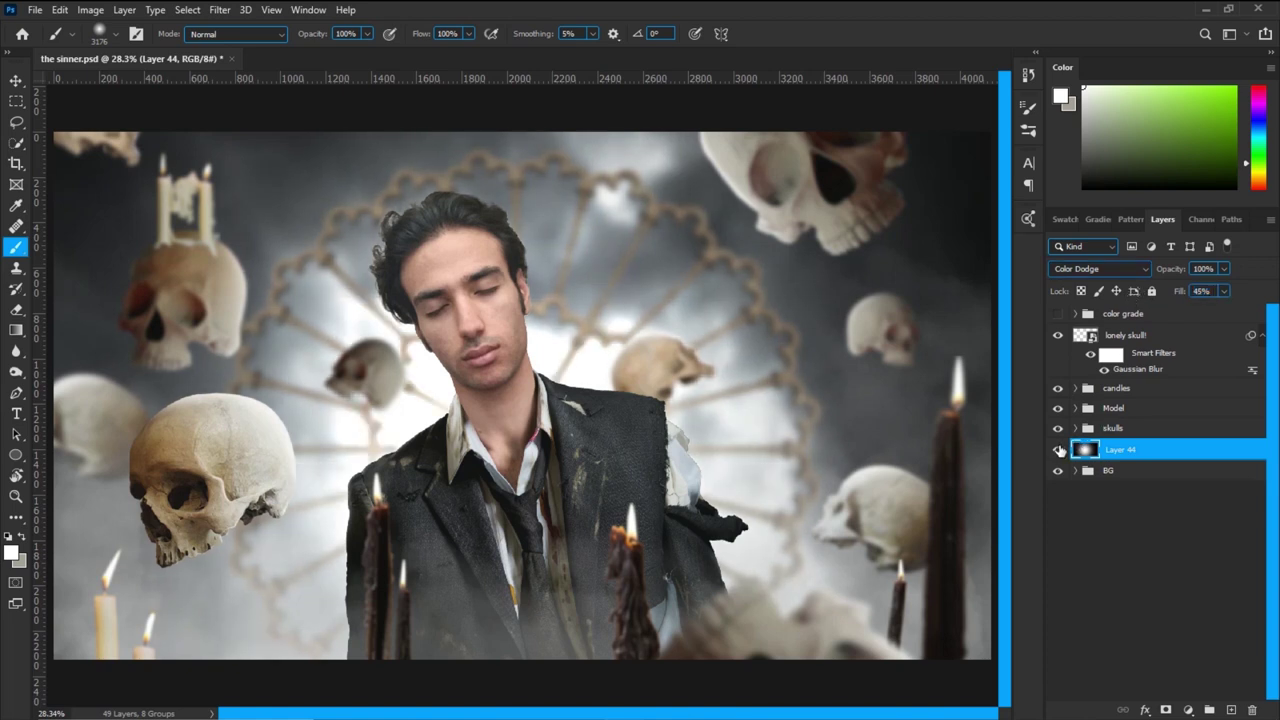
pyautogui.click(1058, 450)
pyautogui.click(1058, 450)
pyautogui.moveTo(1176, 295); pyautogui.dragTo(1173, 293)
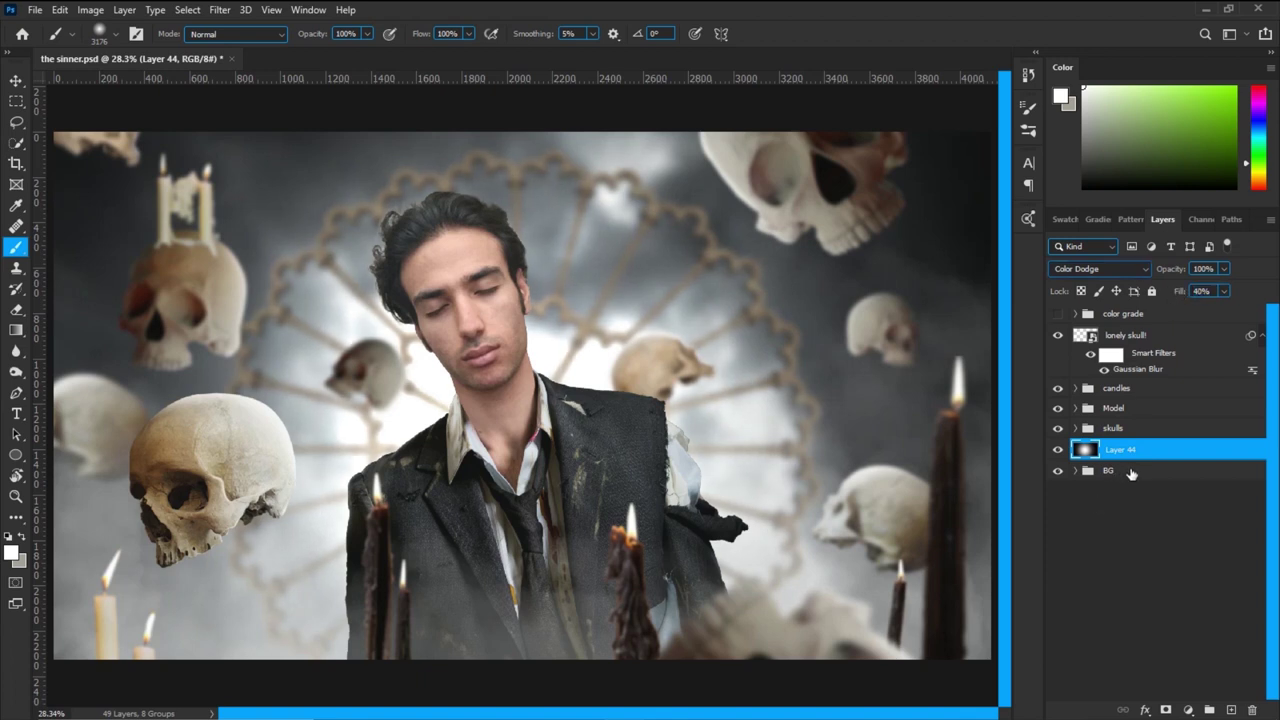
# Add a new layer above the BG group and paint a white glow behind the man with a soft brush of about 3317 px.
pyautogui.click(1165, 472)
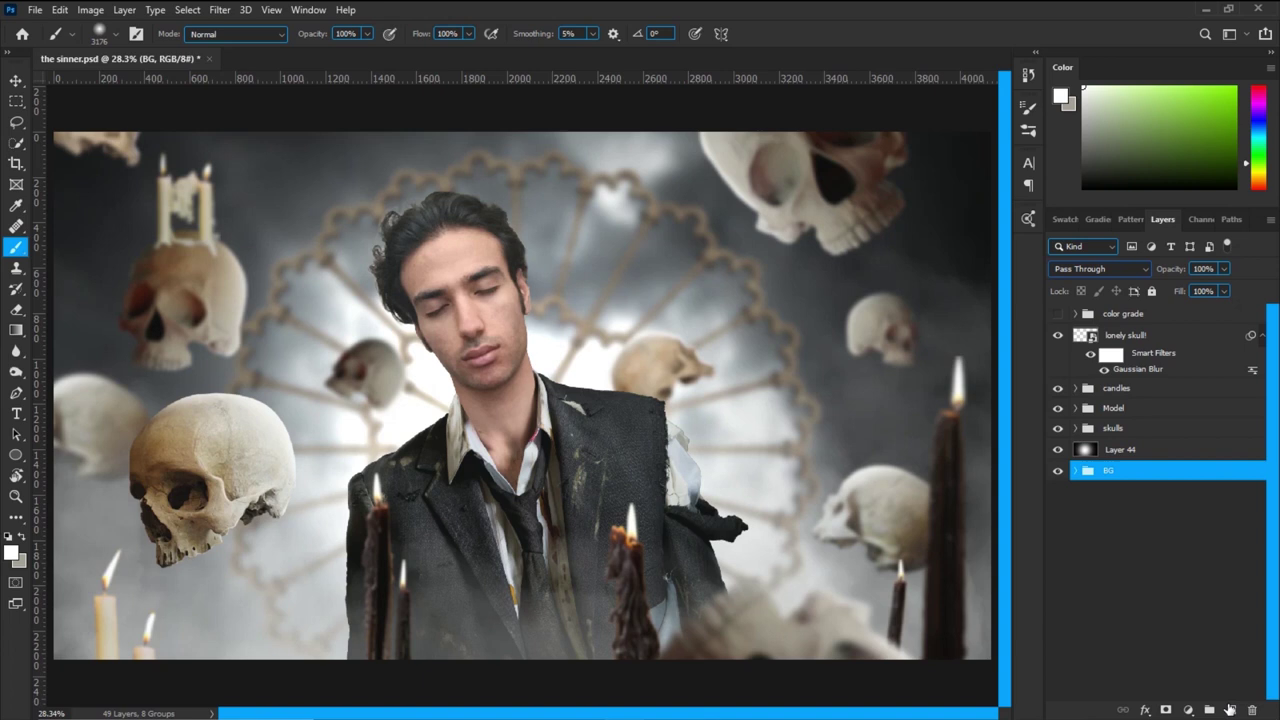
pyautogui.click(1230, 709)
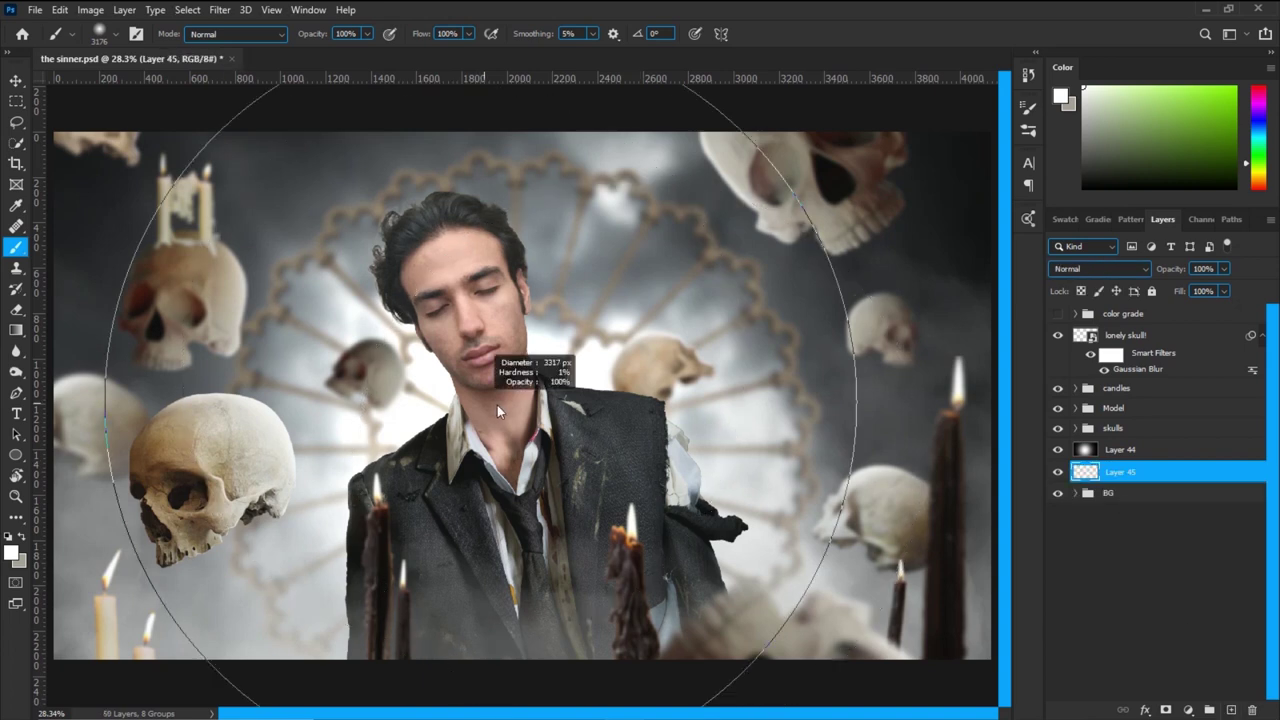
pyautogui.moveTo(500, 445); pyautogui.dragTo(515, 425)
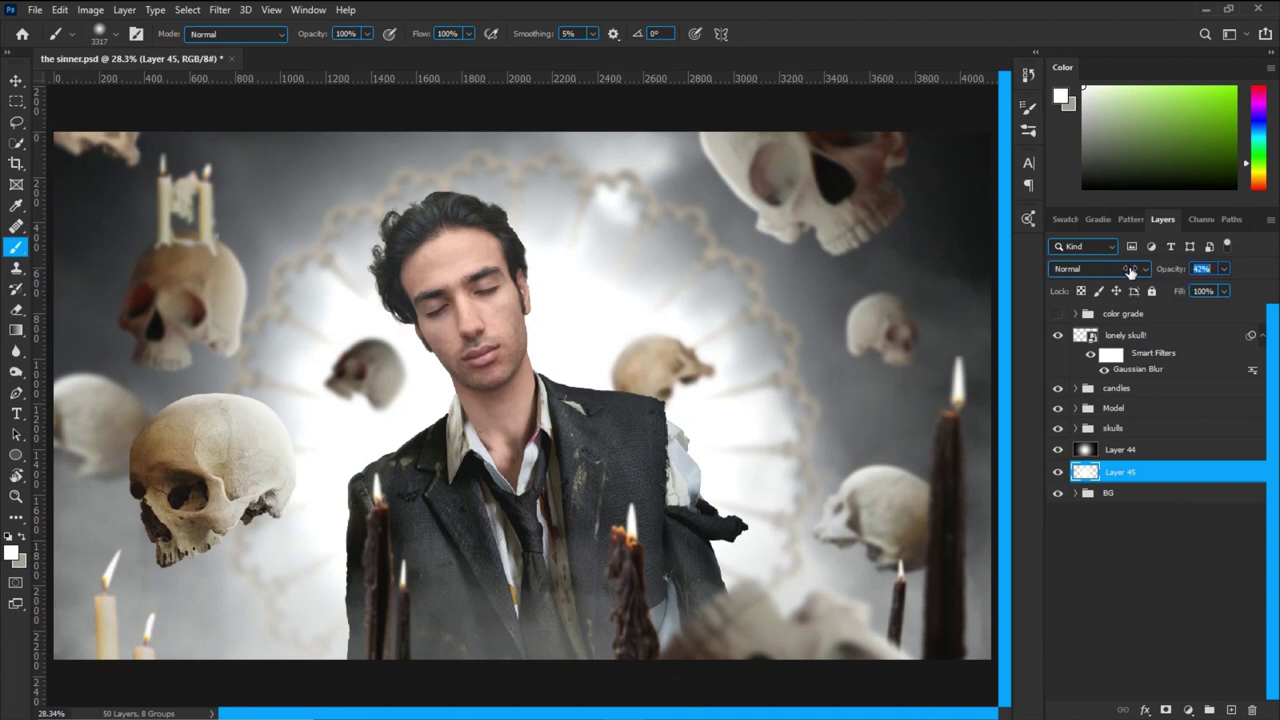
# Lower the new white glow layer's opacity to 28% and compare the image with and without both glow layers.
pyautogui.moveTo(1130, 271); pyautogui.dragTo(1120, 271)
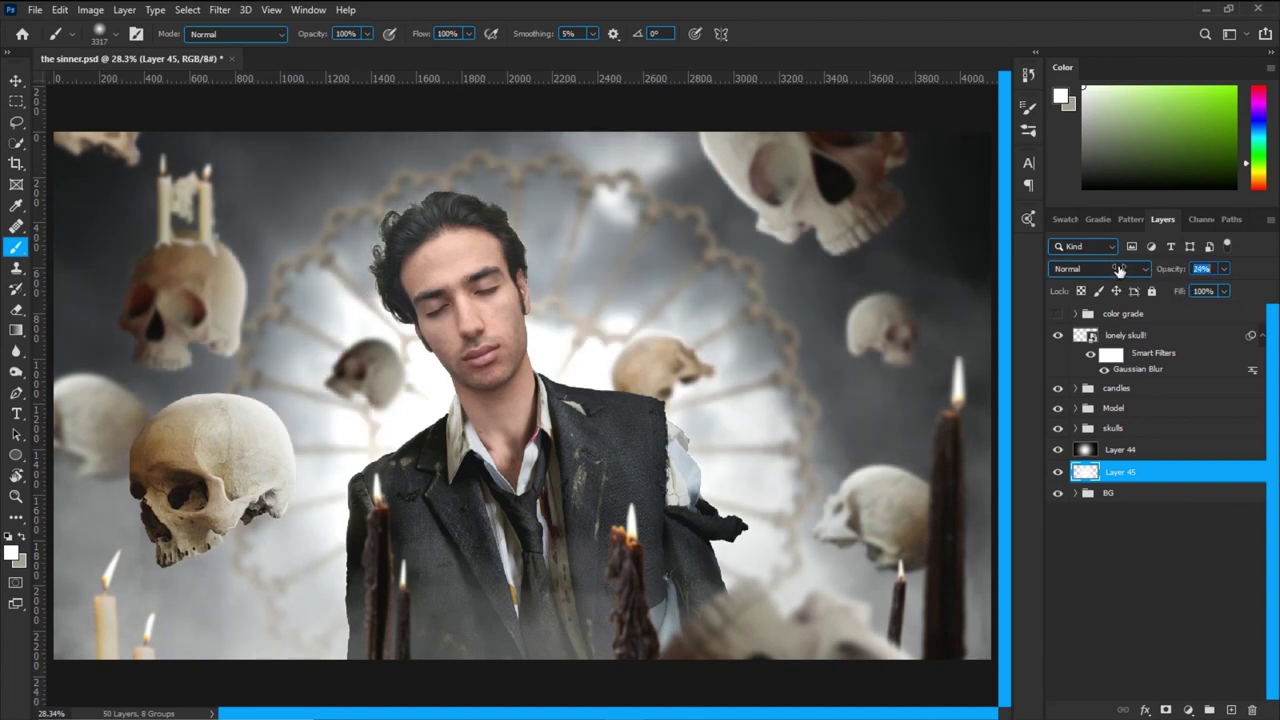
pyautogui.click(1058, 472)
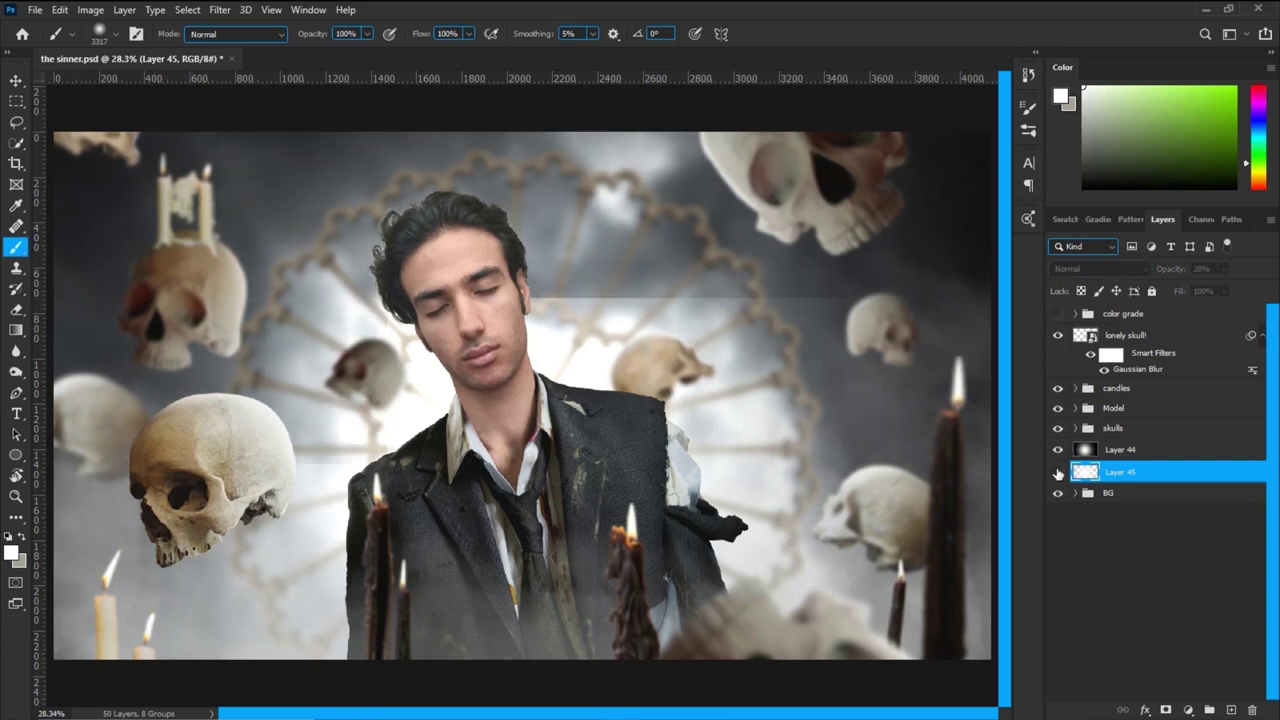
pyautogui.click(1058, 472)
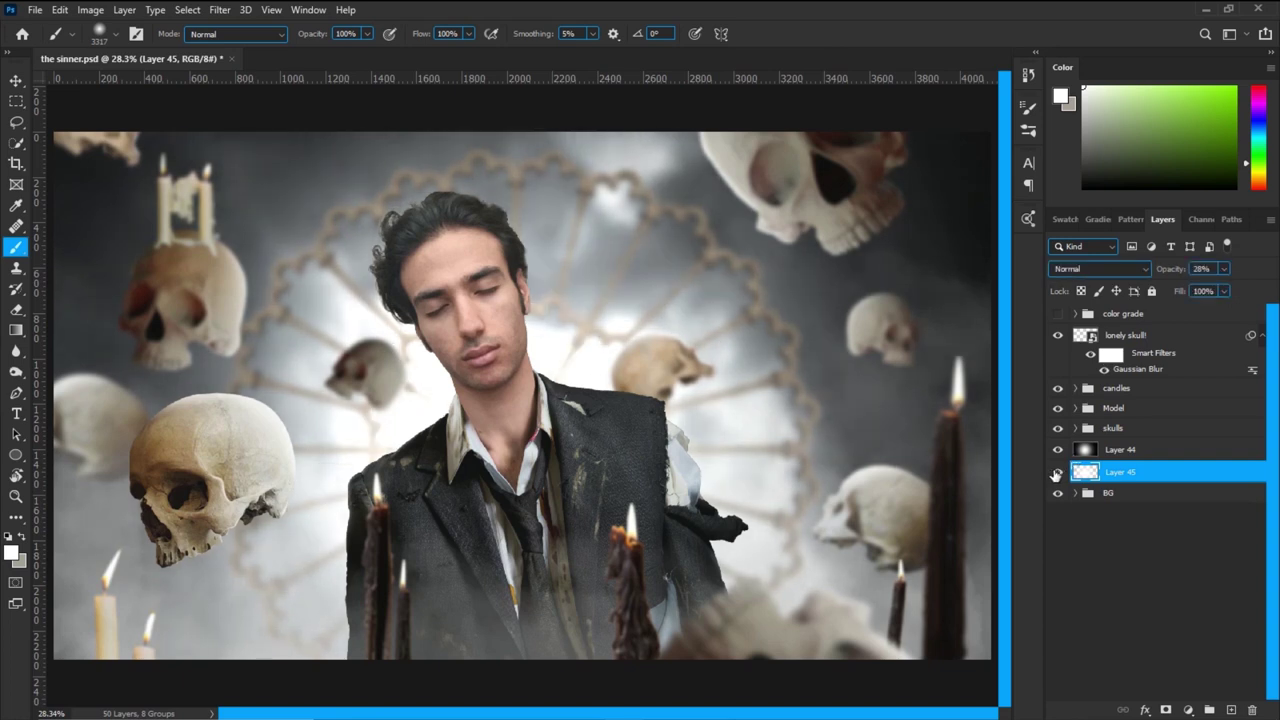
pyautogui.moveTo(524, 394); pyautogui.dragTo(194, 414)
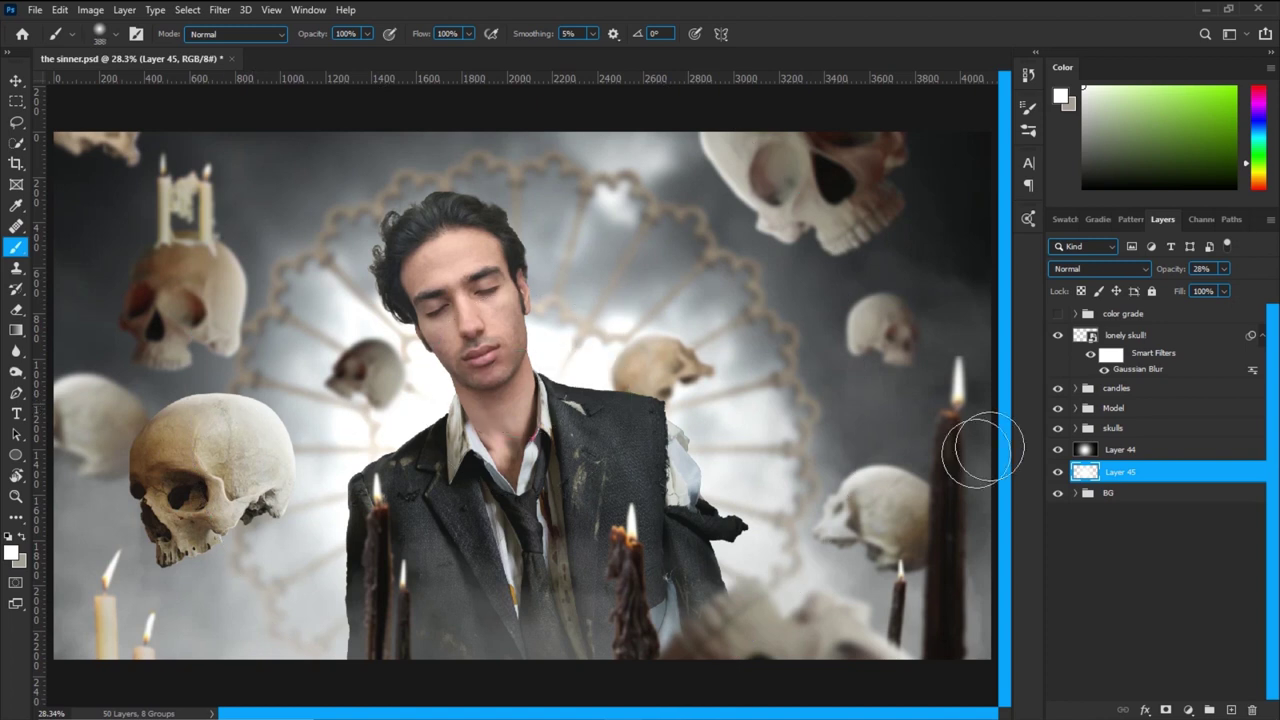
pyautogui.click(1057, 459)
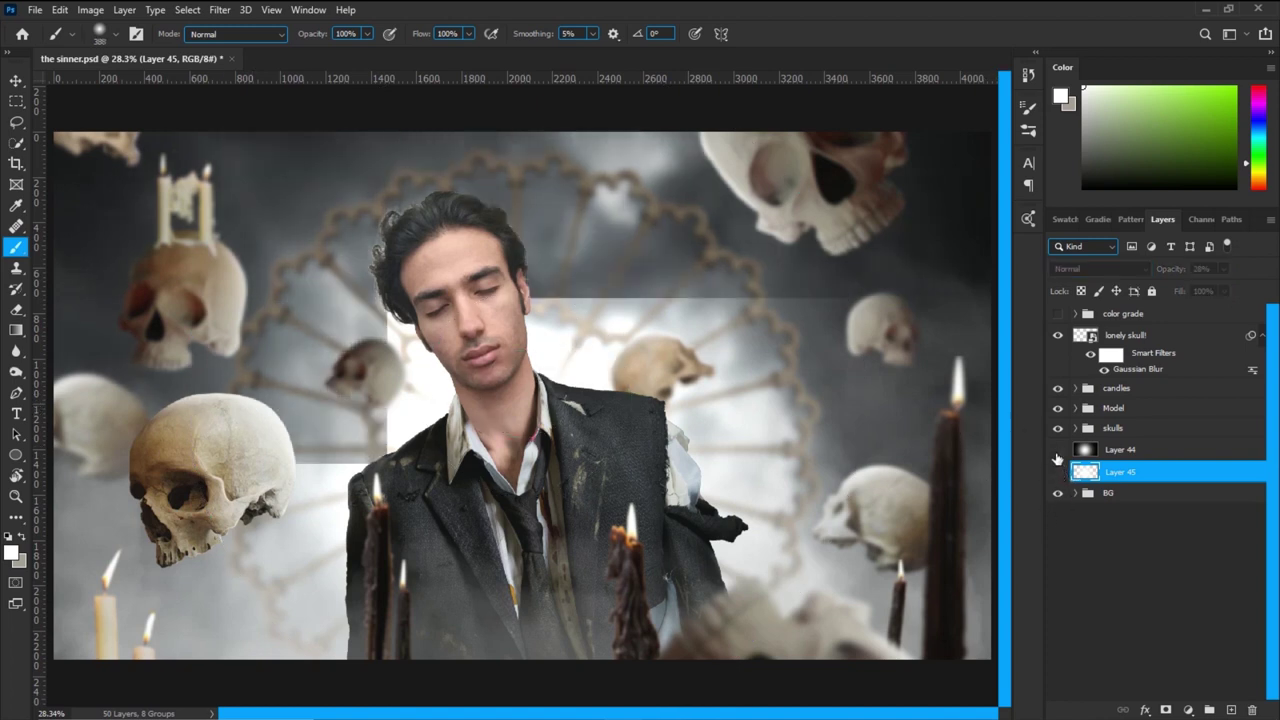
pyautogui.click(1057, 472)
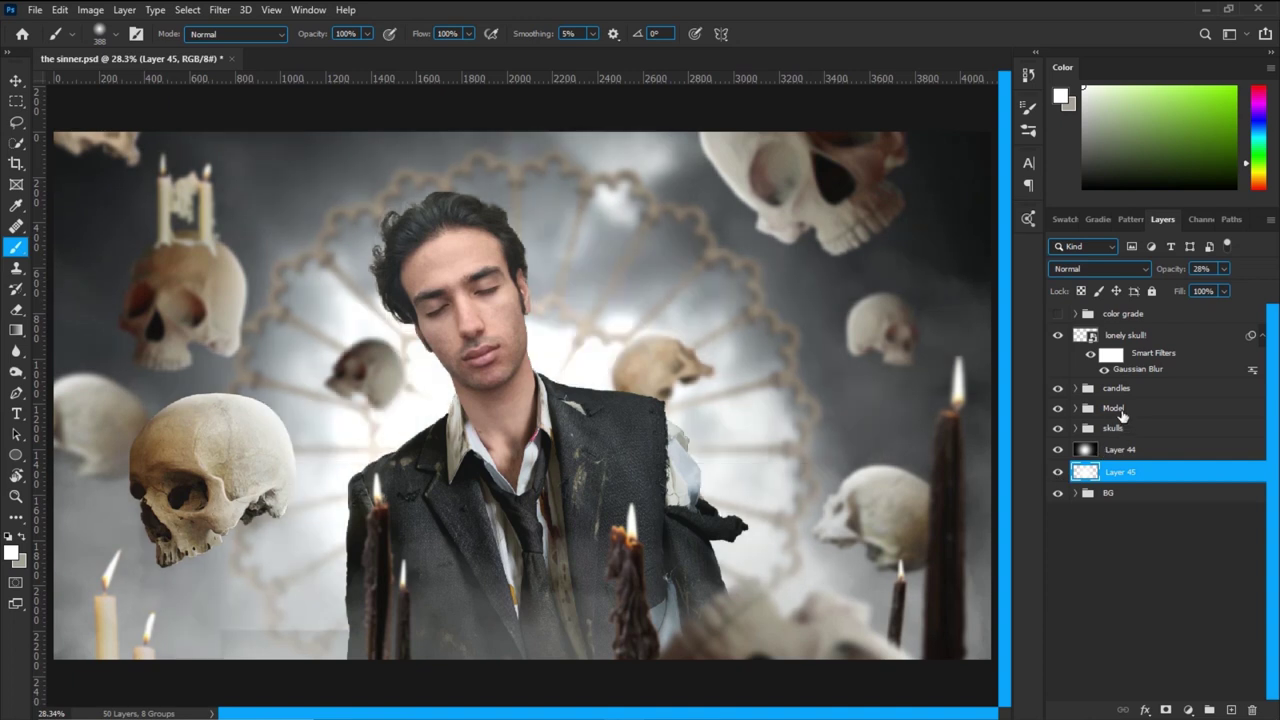
# Add a new layer above the Model group and clip it to that group.
pyautogui.click(1122, 410)
pyautogui.click(1232, 708)
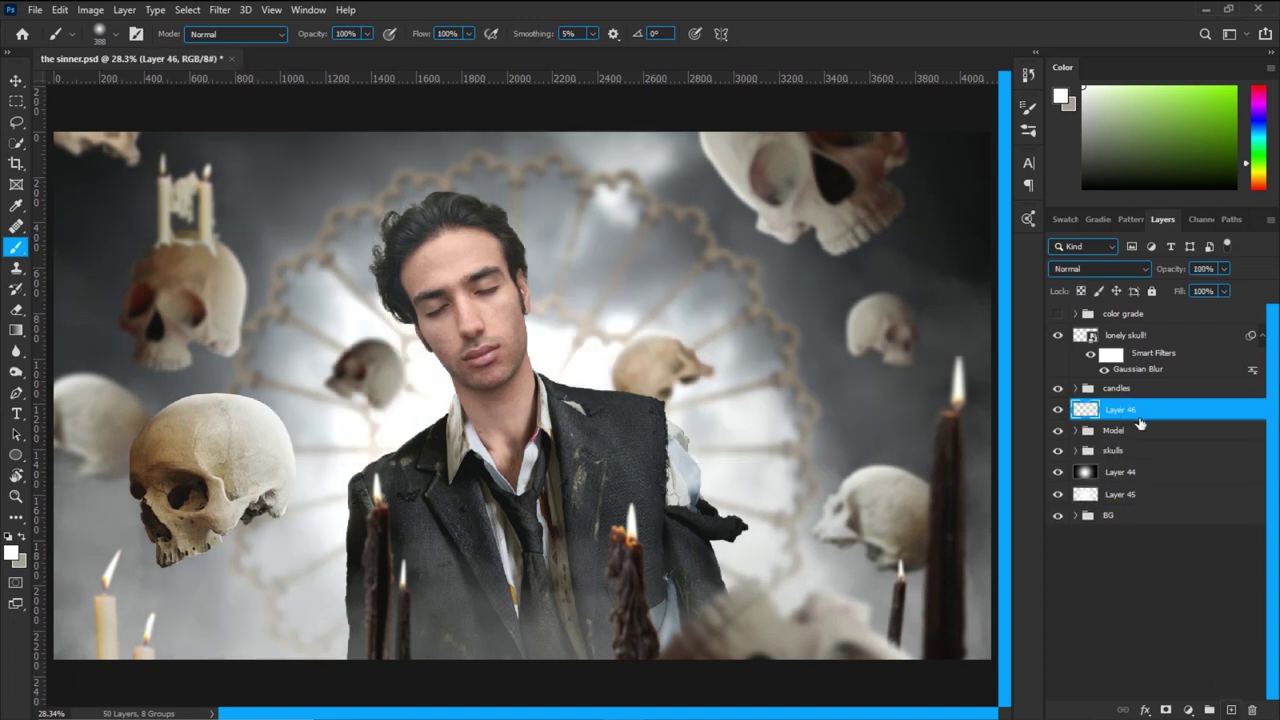
pyautogui.keyDown('alt'); pyautogui.click(1143, 418); pyautogui.keyUp('alt')
pyautogui.scroll(1, 575, 305)
pyautogui.scroll(3, 569, 302)
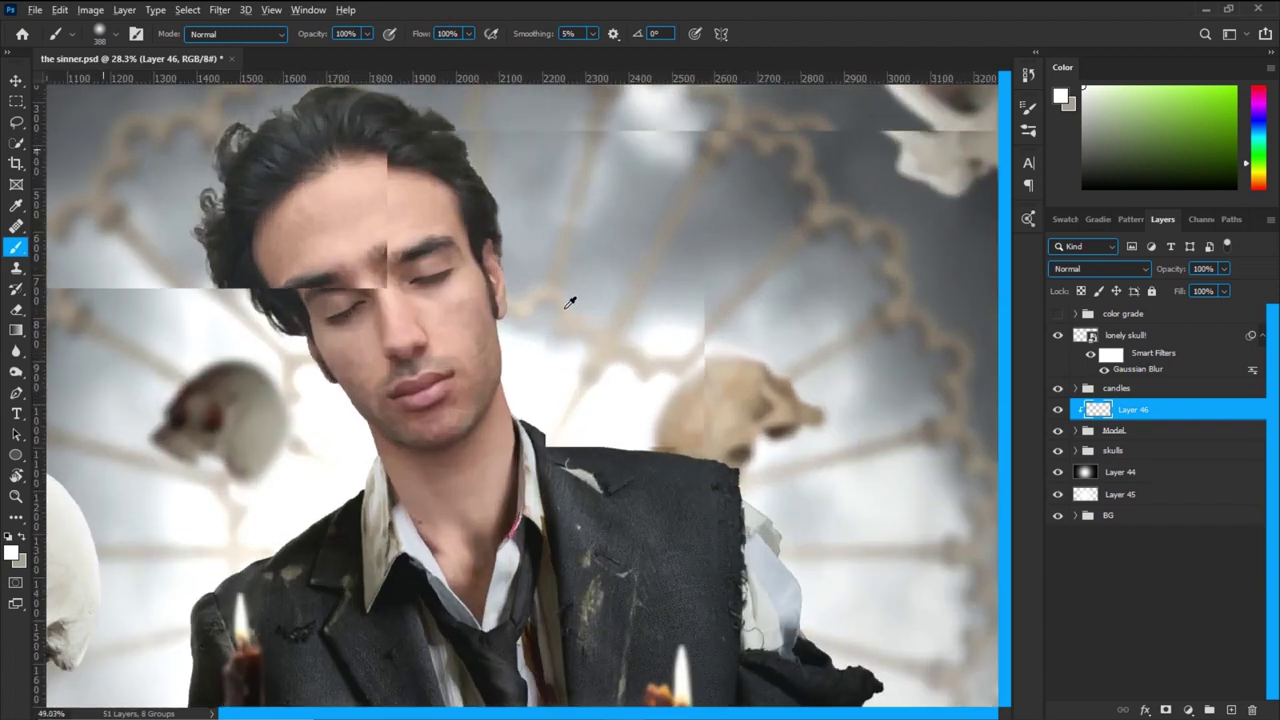
# Paint a white rim light along the man's jawline with a 20 px soft brush at 15% flow.
pyautogui.scroll(2, 569, 302)
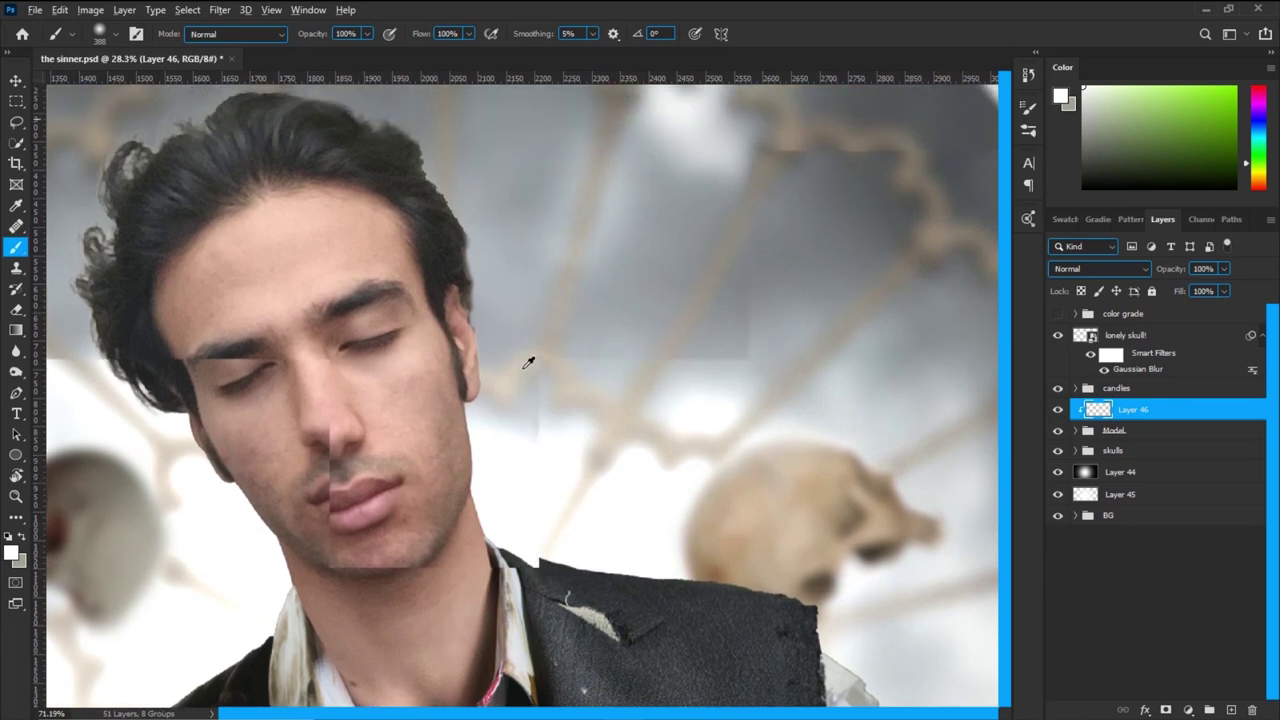
pyautogui.scroll(2, 523, 369)
pyautogui.moveTo(523, 420)
pyautogui.mouseDown()
pyautogui.moveTo(520, 357)
pyautogui.moveTo(549, 276)
pyautogui.mouseUp()
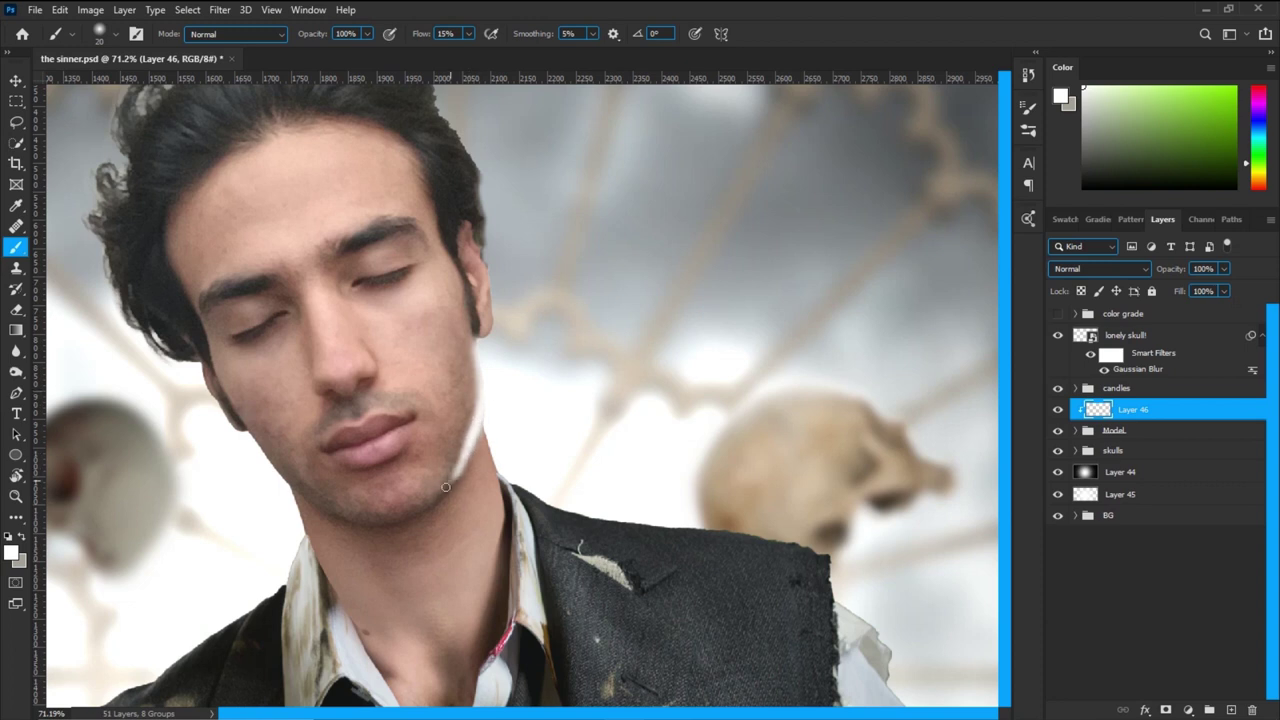
# Soften the inner edge of the jaw highlight with a Soft Round eraser at 18% flow.
pyautogui.press('e')
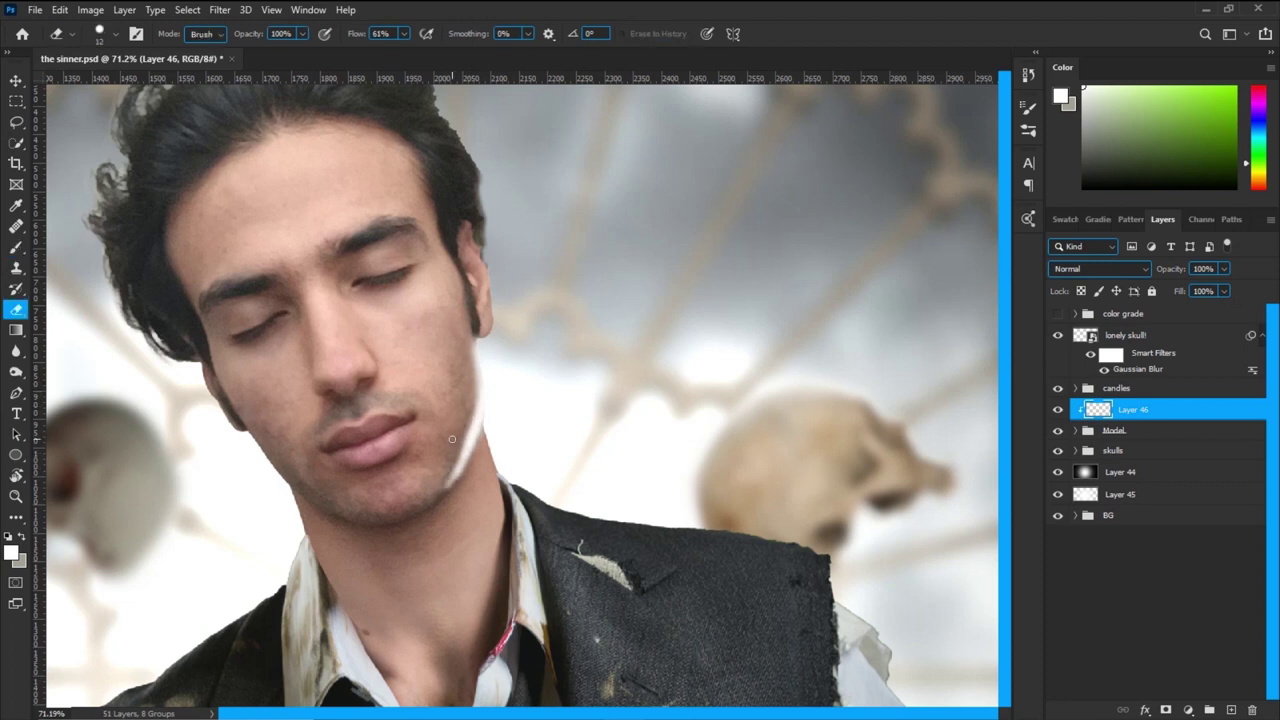
pyautogui.rightClick(427, 411)
pyautogui.click(495, 574)
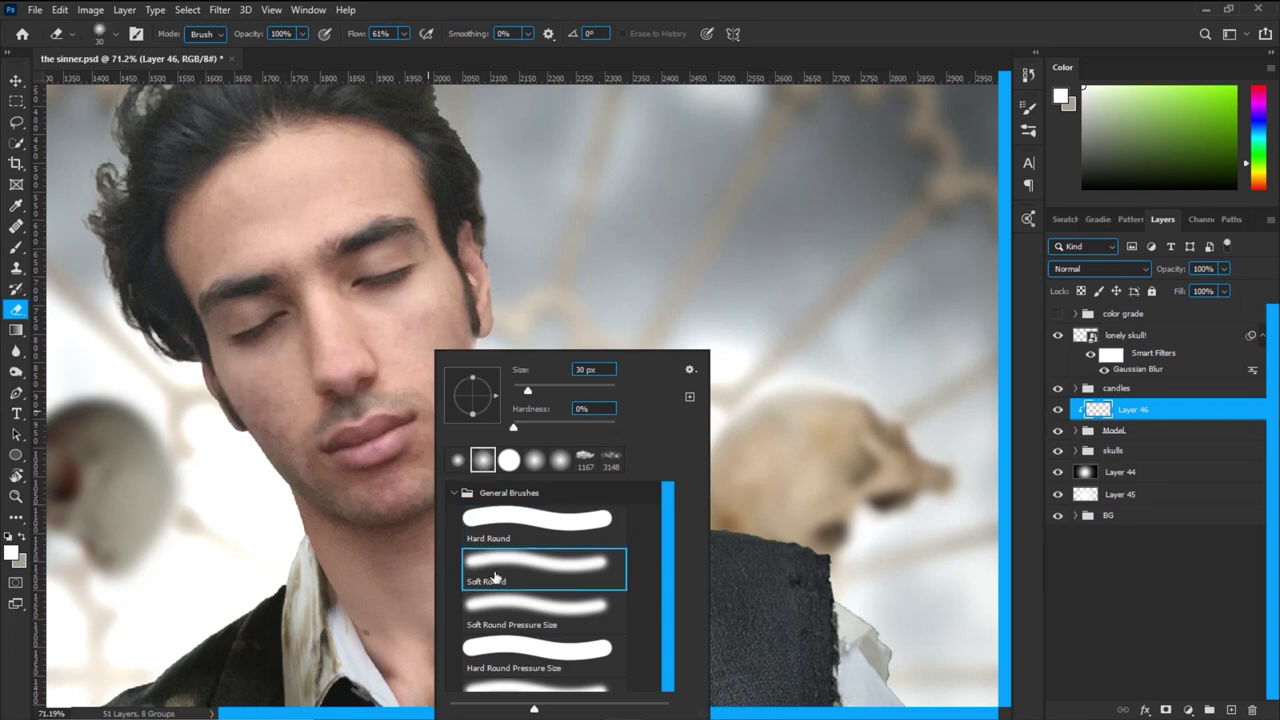
pyautogui.click(547, 8)
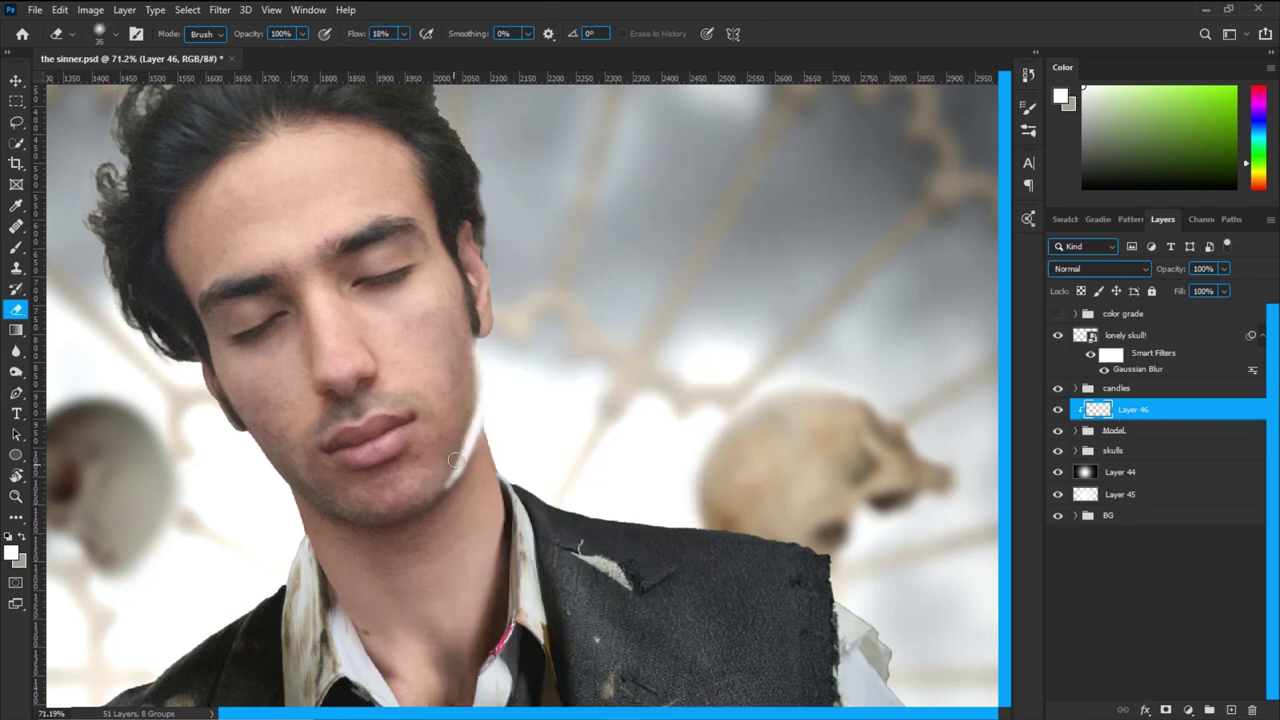
# Paint white rim light along the neck and the shoulder of the jacket's torn side, erasing the excess.
pyautogui.press('b')
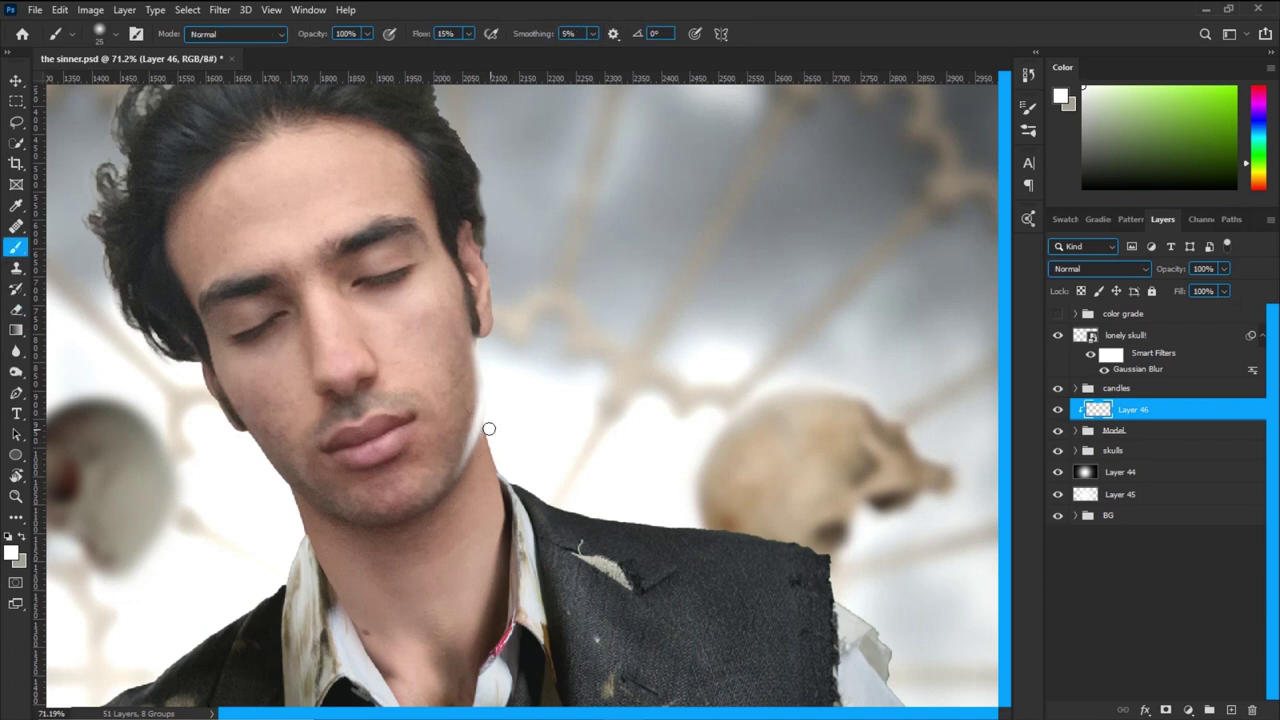
pyautogui.moveTo(528, 494)
pyautogui.mouseDown()
pyautogui.moveTo(566, 577)
pyautogui.moveTo(542, 512)
pyautogui.moveTo(644, 551)
pyautogui.moveTo(572, 511)
pyautogui.moveTo(636, 546)
pyautogui.moveTo(582, 536)
pyautogui.moveTo(728, 530)
pyautogui.mouseUp()
pyautogui.press('e')
pyautogui.press('b')
pyautogui.press('e')
pyautogui.press('b')
pyautogui.press('space')
pyautogui.moveTo(710, 513)
pyautogui.mouseDown()
pyautogui.moveTo(554, 426)
pyautogui.moveTo(403, 412)
pyautogui.moveTo(409, 448)
pyautogui.moveTo(389, 420)
pyautogui.moveTo(514, 453)
pyautogui.mouseUp()
pyautogui.press('e')
pyautogui.press('b')
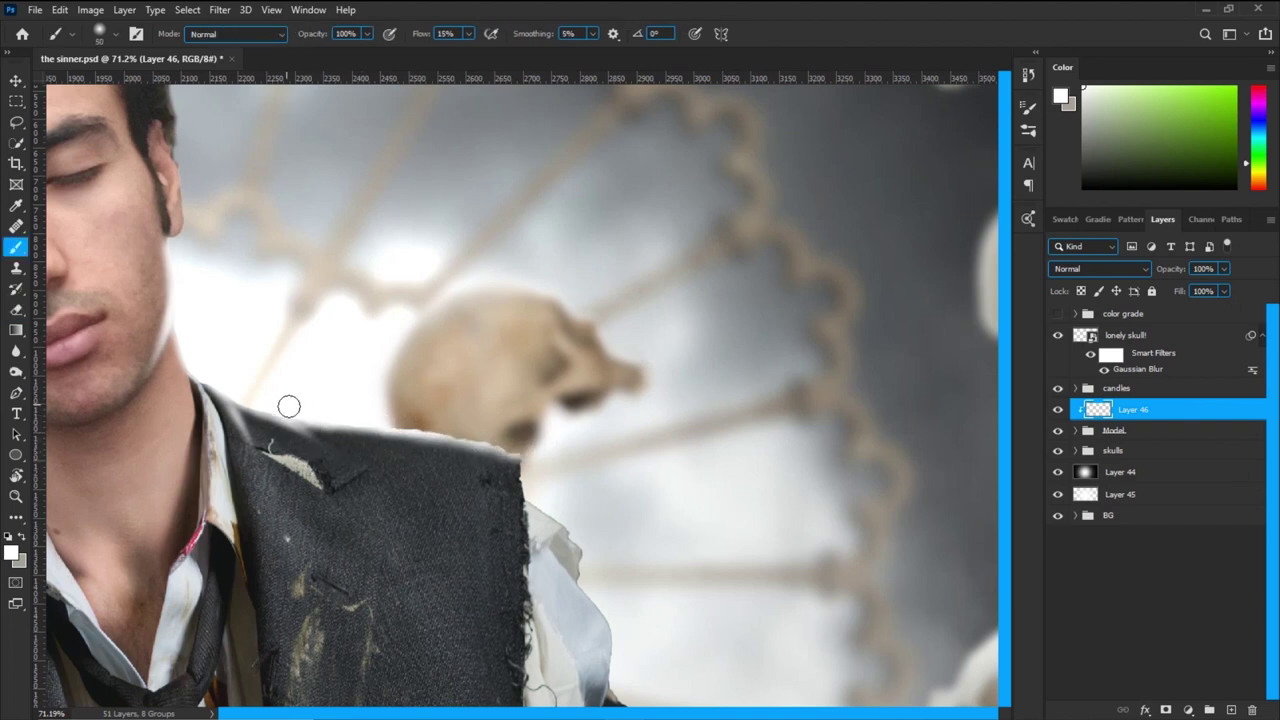
pyautogui.moveTo(256, 410); pyautogui.dragTo(312, 417)
# Add thin rim light with a 25 px brush to the white shirt exposed at the torn shoulder.
pyautogui.press('space')
pyautogui.moveTo(524, 448); pyautogui.dragTo(429, 332)
pyautogui.press('[')
pyautogui.press('[')
pyautogui.press('[')
pyautogui.moveTo(432, 380); pyautogui.dragTo(466, 407)
pyautogui.press('space')
pyautogui.moveTo(519, 505); pyautogui.dragTo(431, 344)
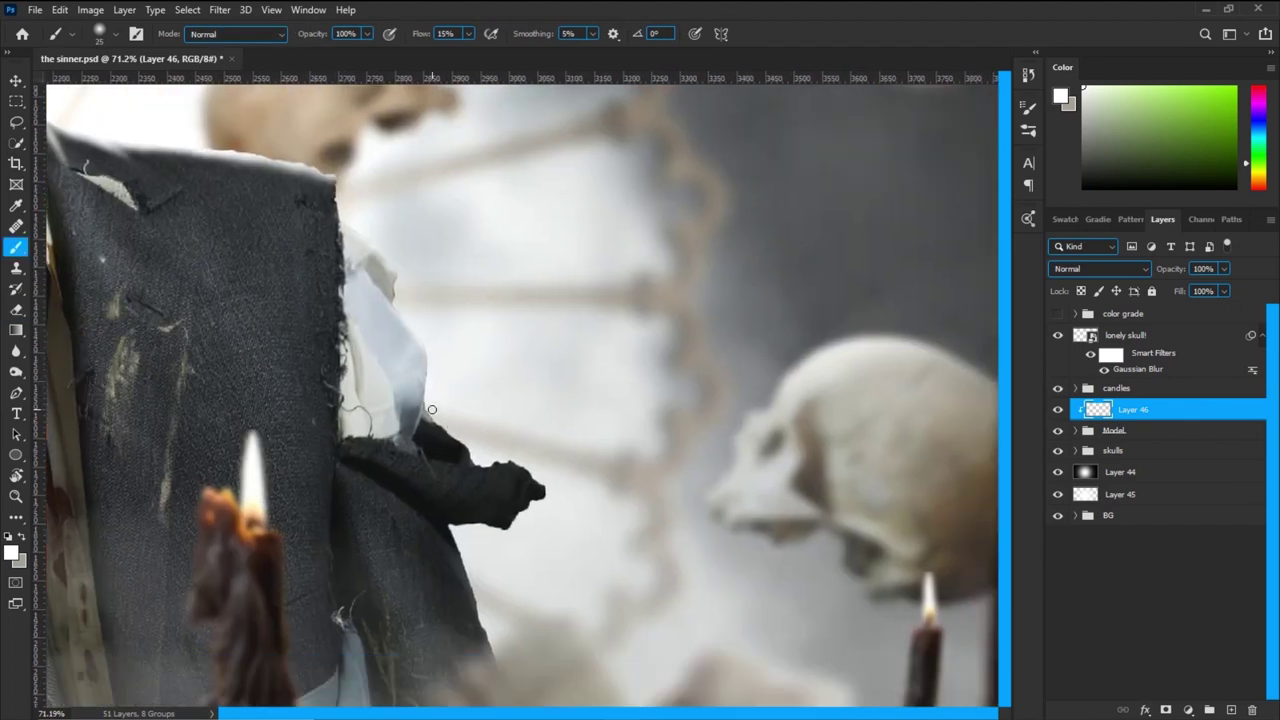
# Paint fine rim light along the torn black cloth and the jacket edge below it.
pyautogui.hotkey('ctrl', '+')
pyautogui.press('[')
pyautogui.press('[')
pyautogui.press('[')
pyautogui.moveTo(440, 465)
pyautogui.mouseDown()
pyautogui.moveTo(495, 495)
pyautogui.moveTo(517, 491)
pyautogui.moveTo(548, 520)
pyautogui.mouseUp()
pyautogui.scroll(-3, 517, 449)
pyautogui.hscroll(-1, 517, 449)
pyautogui.moveTo(516, 449)
pyautogui.mouseDown()
pyautogui.moveTo(459, 297)
pyautogui.moveTo(456, 345)
pyautogui.mouseUp()
pyautogui.hotkey('ctrl', '-')
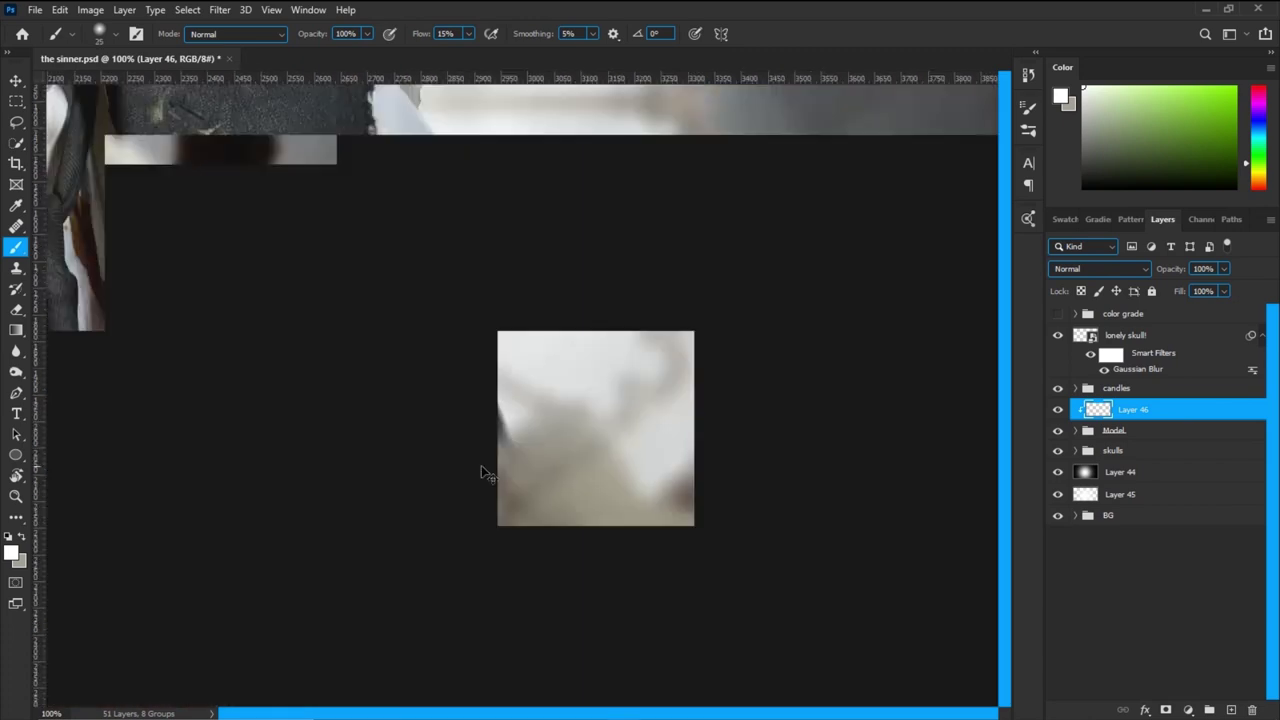
# Paint soft white rim light along the outer edge of the intact sleeve, undoing the stray stroke near its shoulder seam.
pyautogui.press('space')
pyautogui.moveTo(481, 465); pyautogui.dragTo(623, 393)
pyautogui.hotkey('ctrl', '+')
pyautogui.moveTo(590, 558)
pyautogui.mouseDown()
pyautogui.moveTo(574, 302)
pyautogui.moveTo(588, 472)
pyautogui.mouseUp()
pyautogui.press('space')
pyautogui.moveTo(566, 259)
pyautogui.mouseDown()
pyautogui.moveTo(574, 457)
pyautogui.moveTo(592, 150)
pyautogui.mouseUp()
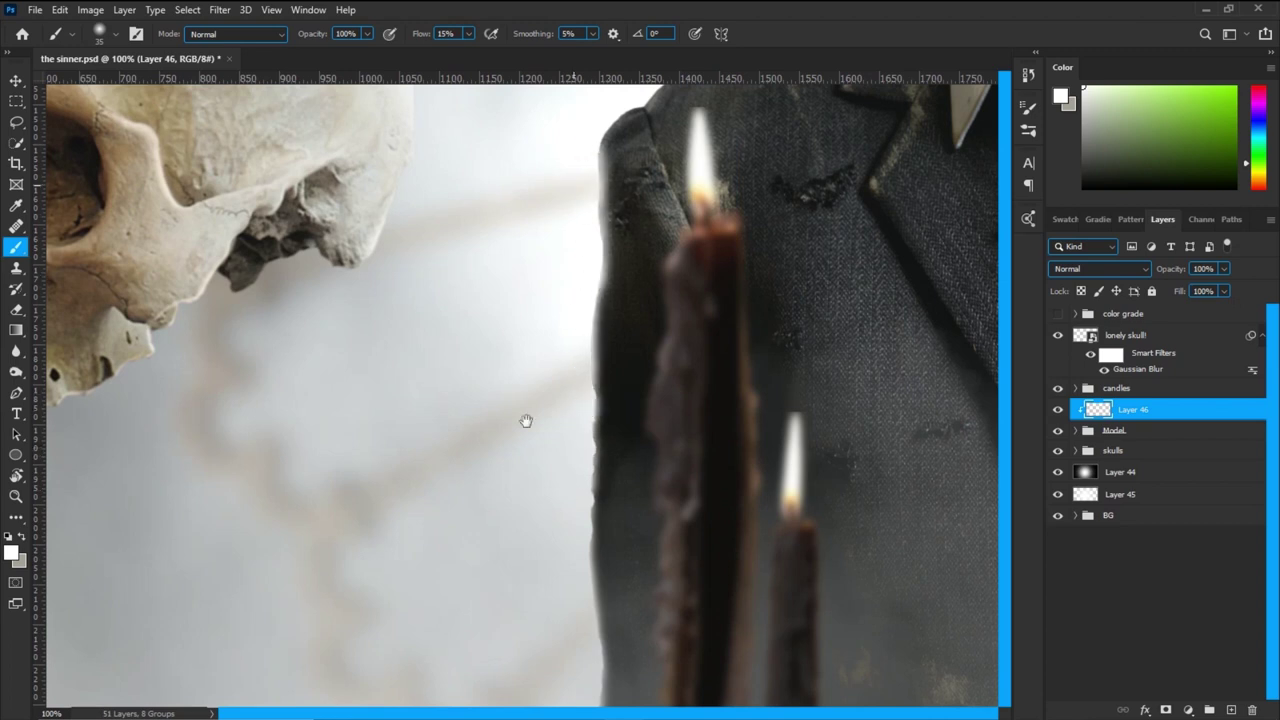
pyautogui.scroll(3, 526, 423)
pyautogui.hscroll(1, 526, 423)
pyautogui.moveTo(581, 400)
pyautogui.mouseDown()
pyautogui.moveTo(540, 431)
pyautogui.moveTo(584, 397)
pyautogui.mouseUp()
pyautogui.hotkey('ctrl', 'z')
pyautogui.press('[')
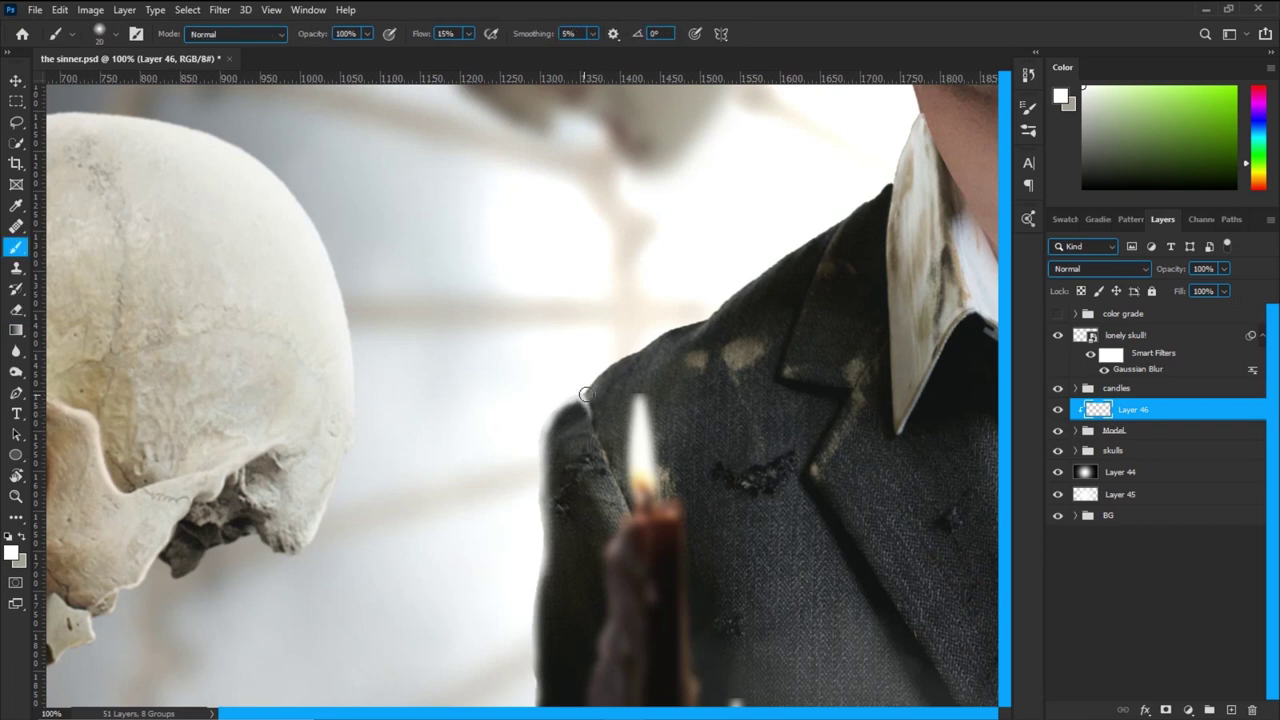
# Clean up the highlight at the intact shoulder seam with the eraser and extend the rim light over the shoulder.
pyautogui.press('e')
pyautogui.moveTo(586, 406); pyautogui.dragTo(602, 440)
pyautogui.moveTo(631, 374)
pyautogui.mouseDown()
pyautogui.moveTo(534, 457)
pyautogui.moveTo(569, 406)
pyautogui.moveTo(509, 452)
pyautogui.mouseUp()
pyautogui.press('b')
pyautogui.moveTo(654, 342)
pyautogui.mouseDown()
pyautogui.moveTo(414, 527)
pyautogui.moveTo(452, 502)
pyautogui.mouseUp()
pyautogui.press('e')
pyautogui.press('b')
# Paint white rim light up the shoulder slope to the shirt collar and along the lapel's fold.
pyautogui.hotkey('ctrl', '+')
pyautogui.moveTo(609, 386); pyautogui.dragTo(609, 269)
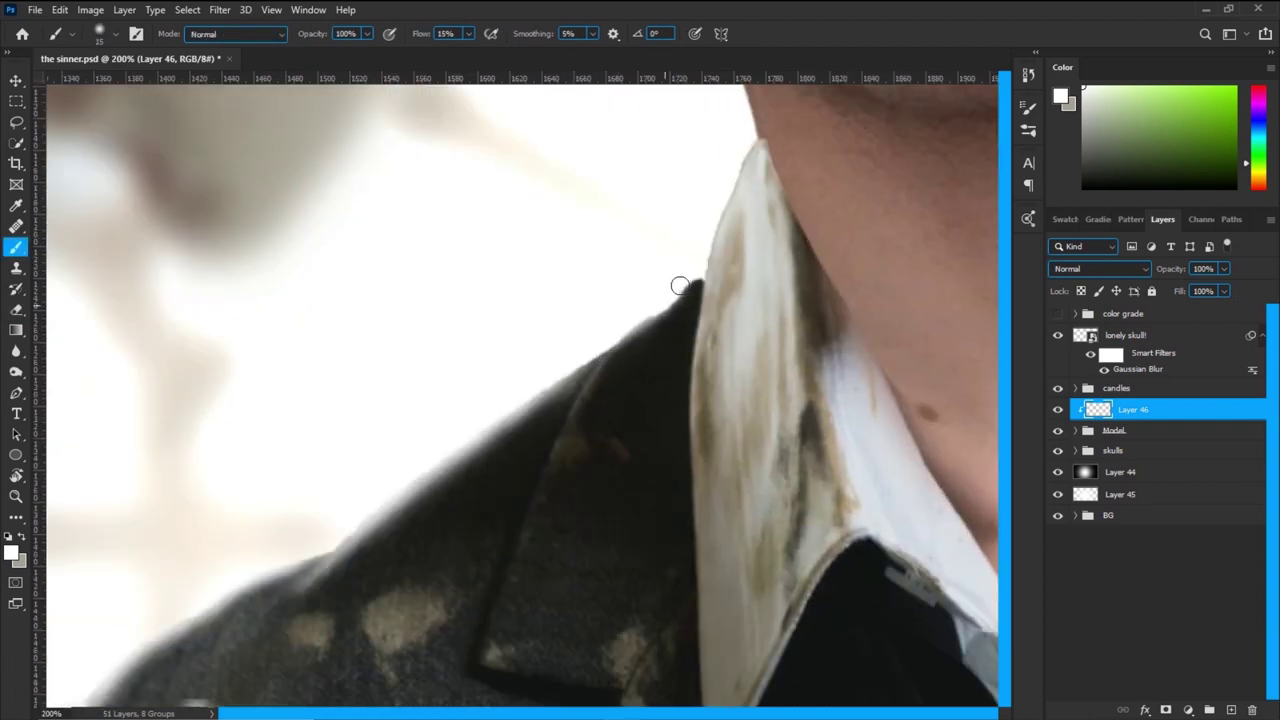
pyautogui.moveTo(680, 286); pyautogui.dragTo(434, 476)
pyautogui.press('[')
pyautogui.press('[')
pyautogui.moveTo(534, 500); pyautogui.dragTo(604, 364)
pyautogui.press(']')
pyautogui.press(']')
pyautogui.moveTo(560, 440); pyautogui.dragTo(706, 262)
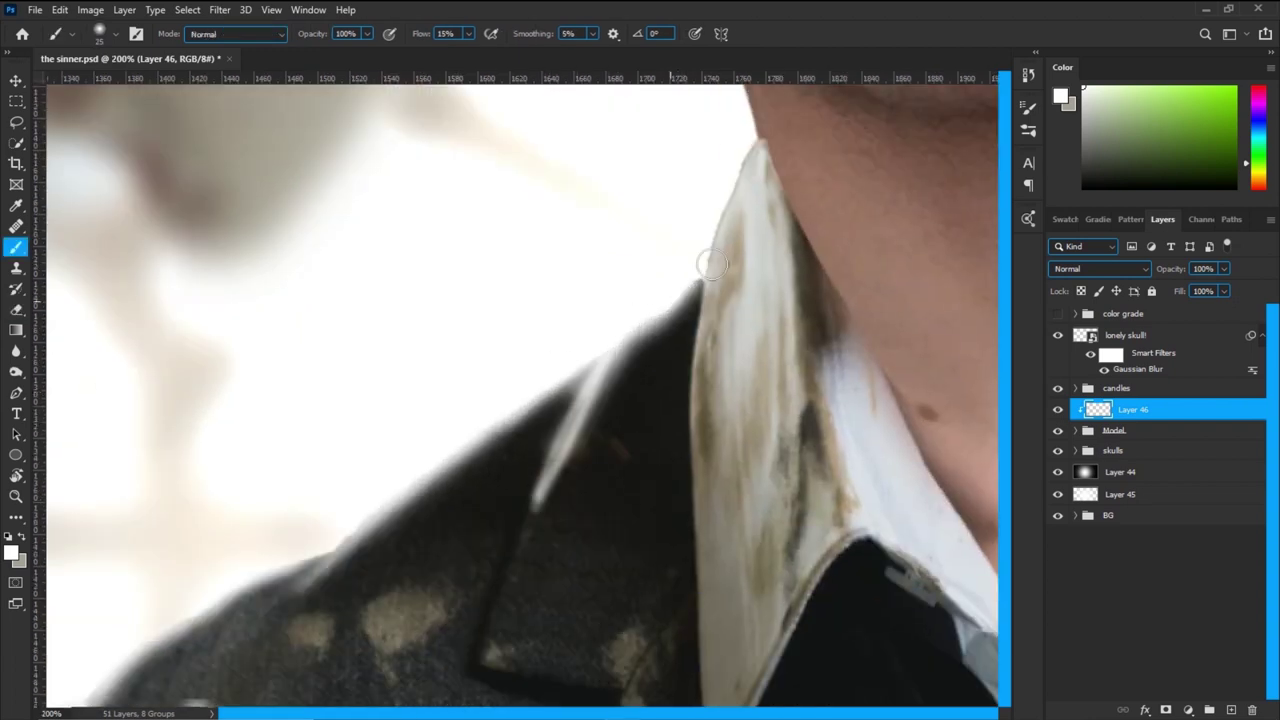
pyautogui.moveTo(606, 345); pyautogui.dragTo(532, 404)
pyautogui.moveTo(520, 540); pyautogui.dragTo(582, 398)
# Erase the excess of the lapel fold highlight and repaint its edge.
pyautogui.press('e')
pyautogui.moveTo(528, 496)
pyautogui.mouseDown()
pyautogui.moveTo(531, 560)
pyautogui.moveTo(694, 303)
pyautogui.moveTo(484, 492)
pyautogui.mouseUp()
pyautogui.press('b')
pyautogui.moveTo(546, 464); pyautogui.dragTo(589, 317)
# Paint white rim light along the shadowed cheek and jaw below the sideburn, undoing the first stroke.
pyautogui.moveTo(572, 202)
pyautogui.mouseDown()
pyautogui.moveTo(600, 331)
pyautogui.moveTo(427, 587)
pyautogui.mouseUp()
pyautogui.moveTo(272, 298)
pyautogui.mouseDown()
pyautogui.moveTo(396, 438)
pyautogui.moveTo(378, 434)
pyautogui.mouseUp()
pyautogui.hotkey('ctrl', 'z')
pyautogui.moveTo(320, 374); pyautogui.dragTo(440, 482)
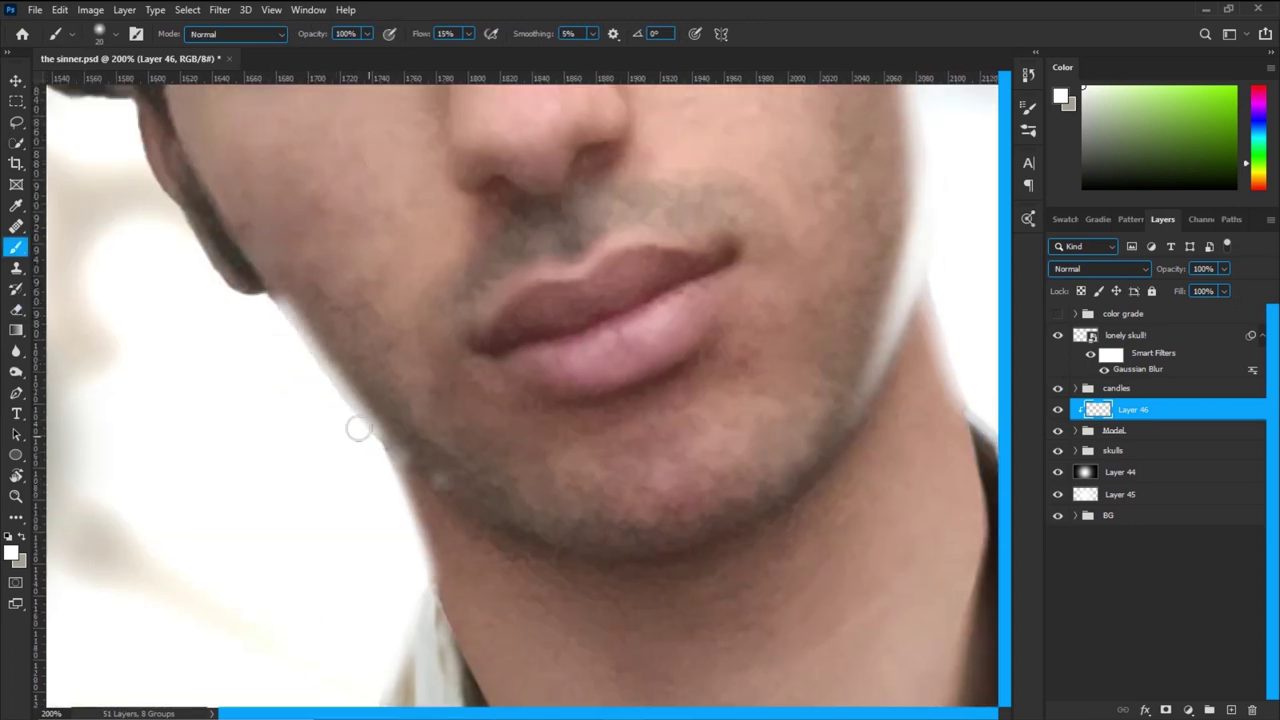
pyautogui.moveTo(357, 426); pyautogui.dragTo(494, 513)
pyautogui.press('[')
pyautogui.press('[')
pyautogui.moveTo(400, 450)
pyautogui.mouseDown()
pyautogui.moveTo(548, 538)
pyautogui.moveTo(317, 369)
pyautogui.moveTo(290, 330)
pyautogui.mouseUp()
# Soften the new highlight under the jaw with a 25 px eraser at 18% flow.
pyautogui.press(']')
pyautogui.press('[')
pyautogui.press(']')
pyautogui.press(']')
pyautogui.press('e')
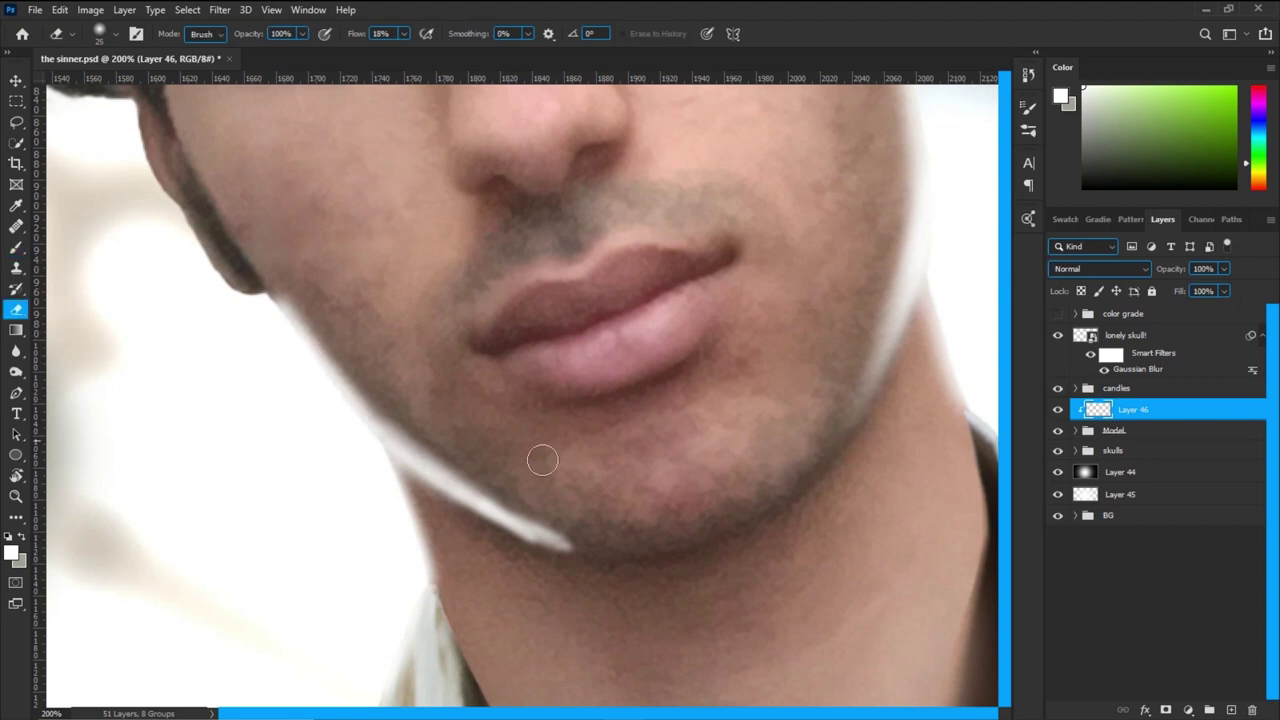
pyautogui.moveTo(472, 480); pyautogui.dragTo(636, 536)
pyautogui.moveTo(483, 543)
pyautogui.mouseDown()
pyautogui.moveTo(634, 556)
pyautogui.moveTo(400, 389)
pyautogui.moveTo(466, 520)
pyautogui.moveTo(354, 349)
pyautogui.moveTo(569, 570)
pyautogui.mouseUp()
# Add thin rim light below the sideburn and around the opposite ear with small 10 px and 5 px brushes.
pyautogui.press('b')
pyautogui.press('[')
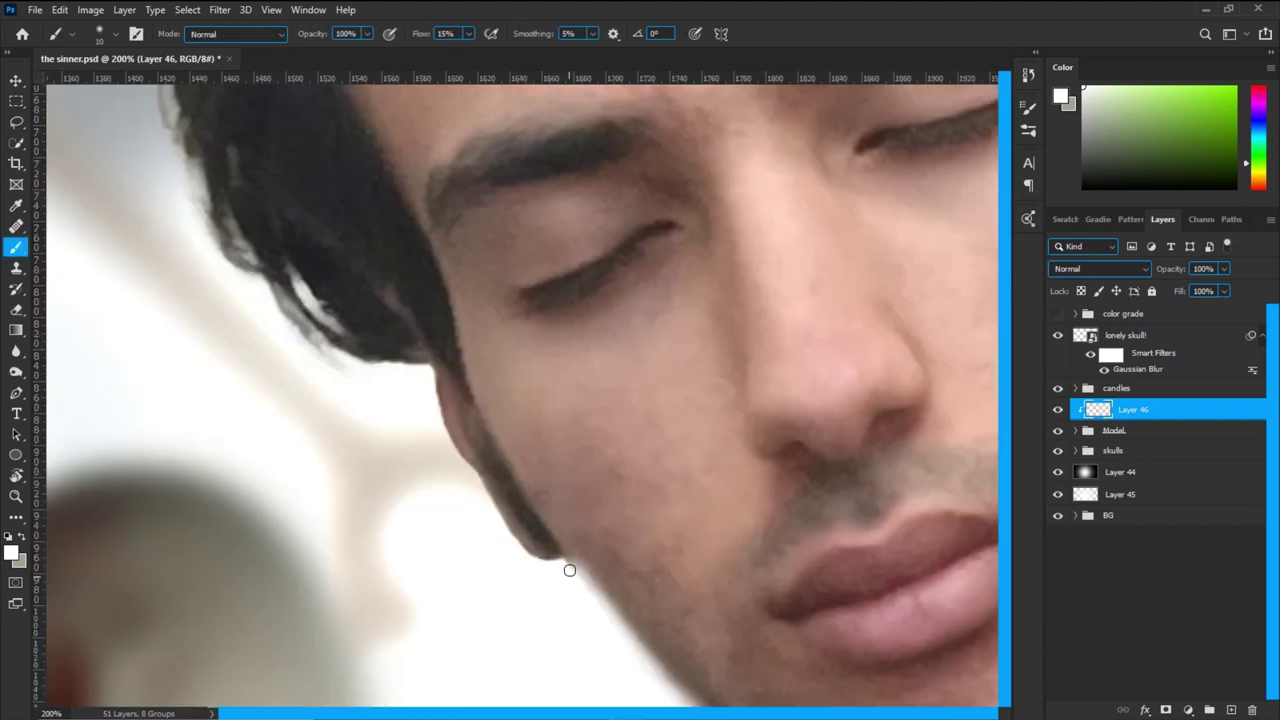
pyautogui.moveTo(493, 507)
pyautogui.mouseDown()
pyautogui.moveTo(509, 534)
pyautogui.moveTo(449, 437)
pyautogui.moveTo(518, 530)
pyautogui.mouseUp()
pyautogui.moveTo(482, 517); pyautogui.dragTo(362, 487)
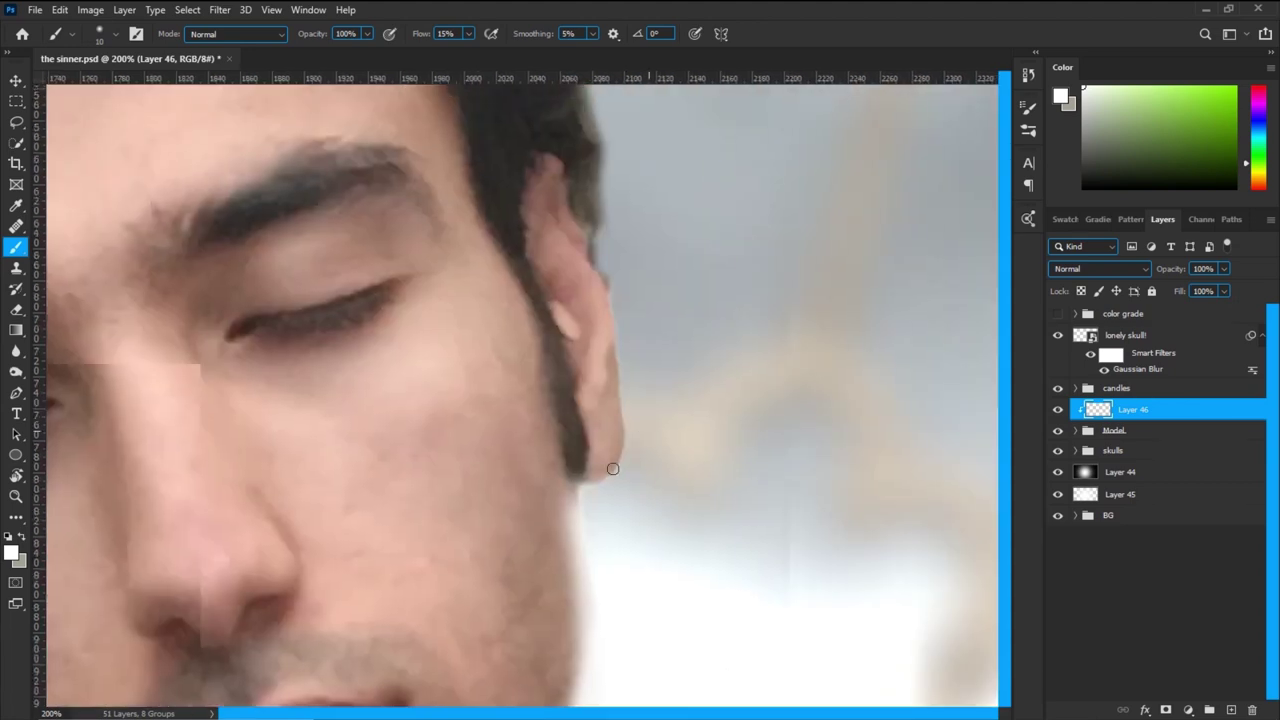
pyautogui.moveTo(614, 463)
pyautogui.mouseDown()
pyautogui.moveTo(640, 409)
pyautogui.moveTo(612, 330)
pyautogui.moveTo(609, 403)
pyautogui.mouseUp()
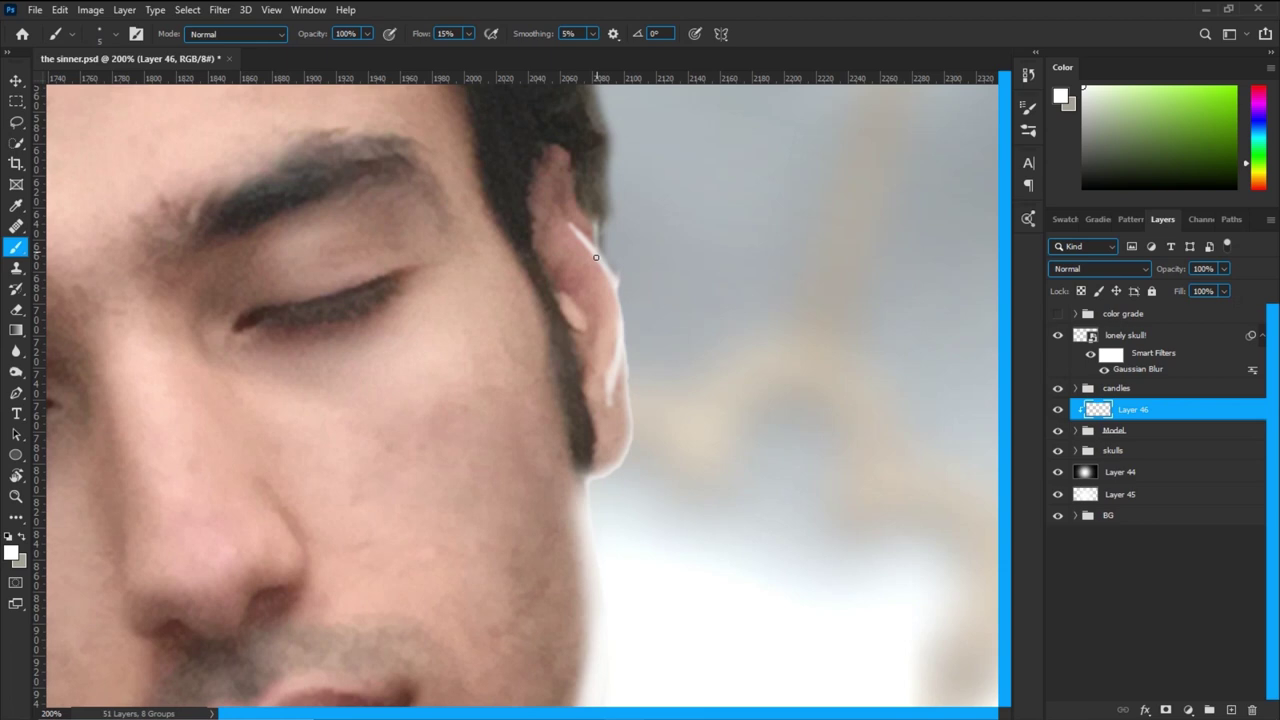
# Examine the rim light on the man in the whole composition and closer up around the jacket.
pyautogui.hotkey('ctrl', '-')
pyautogui.hotkey('ctrl', '-')
pyautogui.press('e')
pyautogui.hotkey('ctrl', '0')
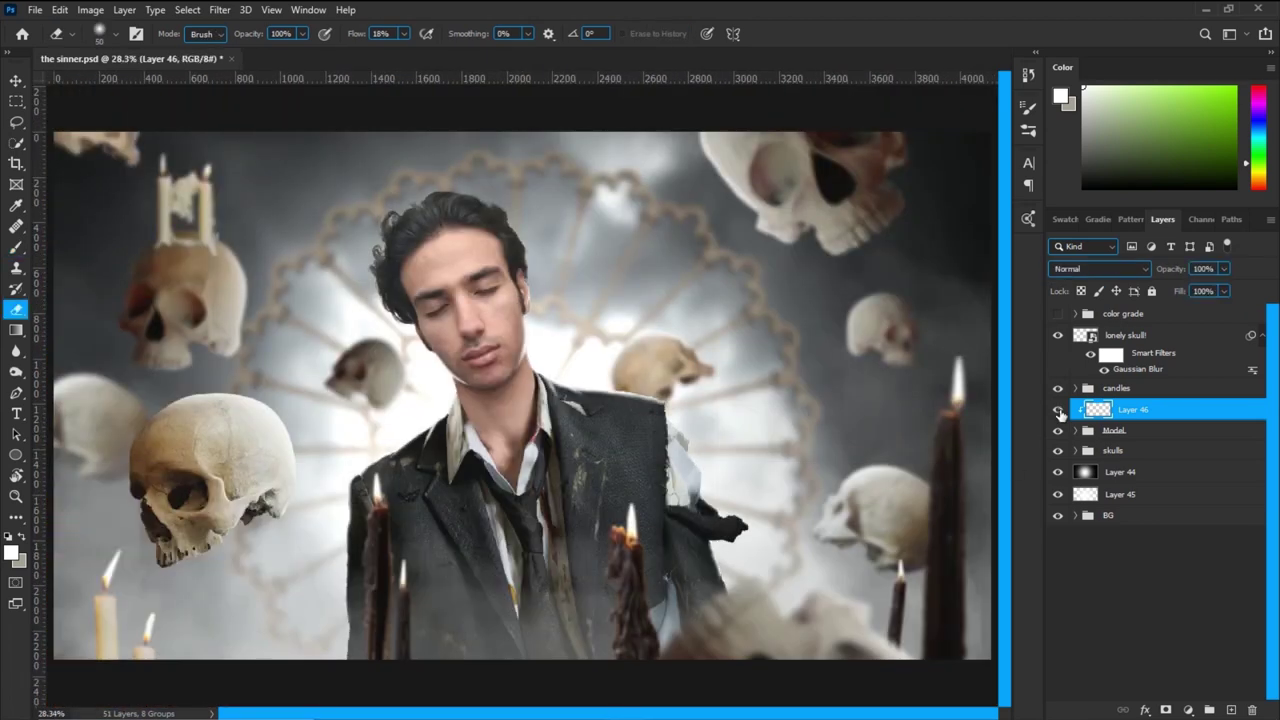
pyautogui.hotkey('ctrl', '+')
pyautogui.hotkey('ctrl', '+')
pyautogui.press('b')
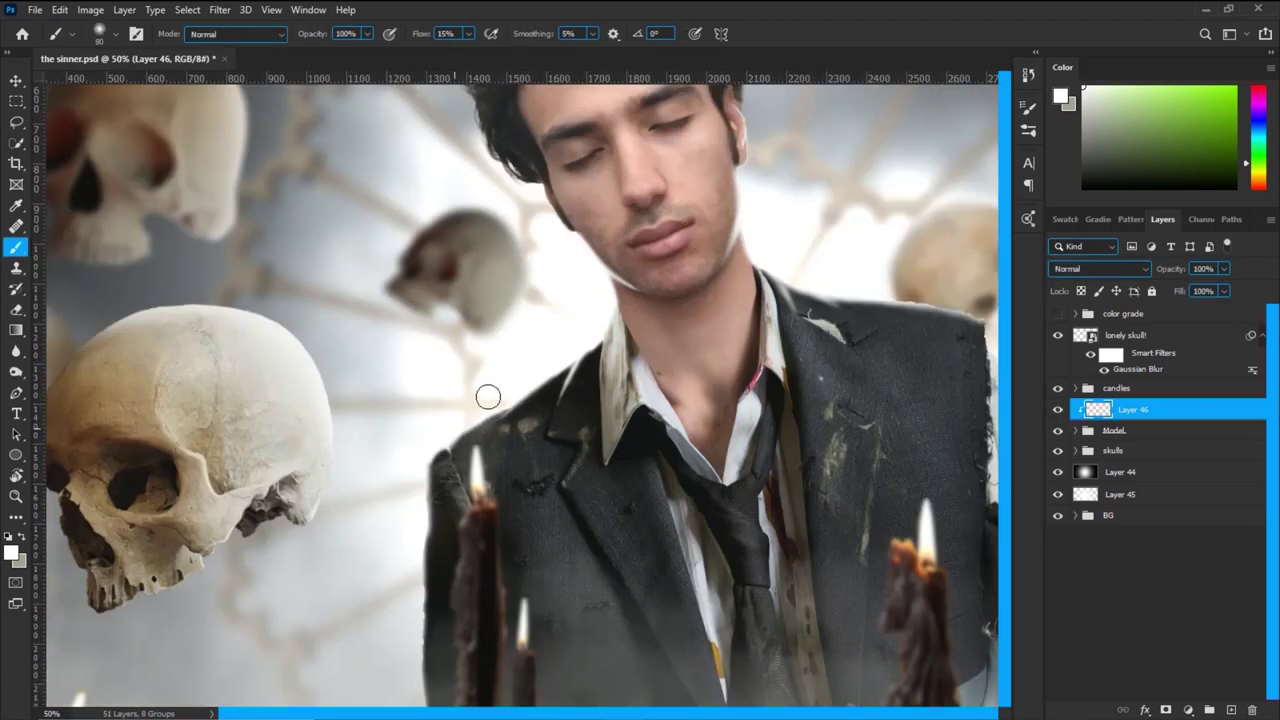
pyautogui.hotkey('ctrl', '0')
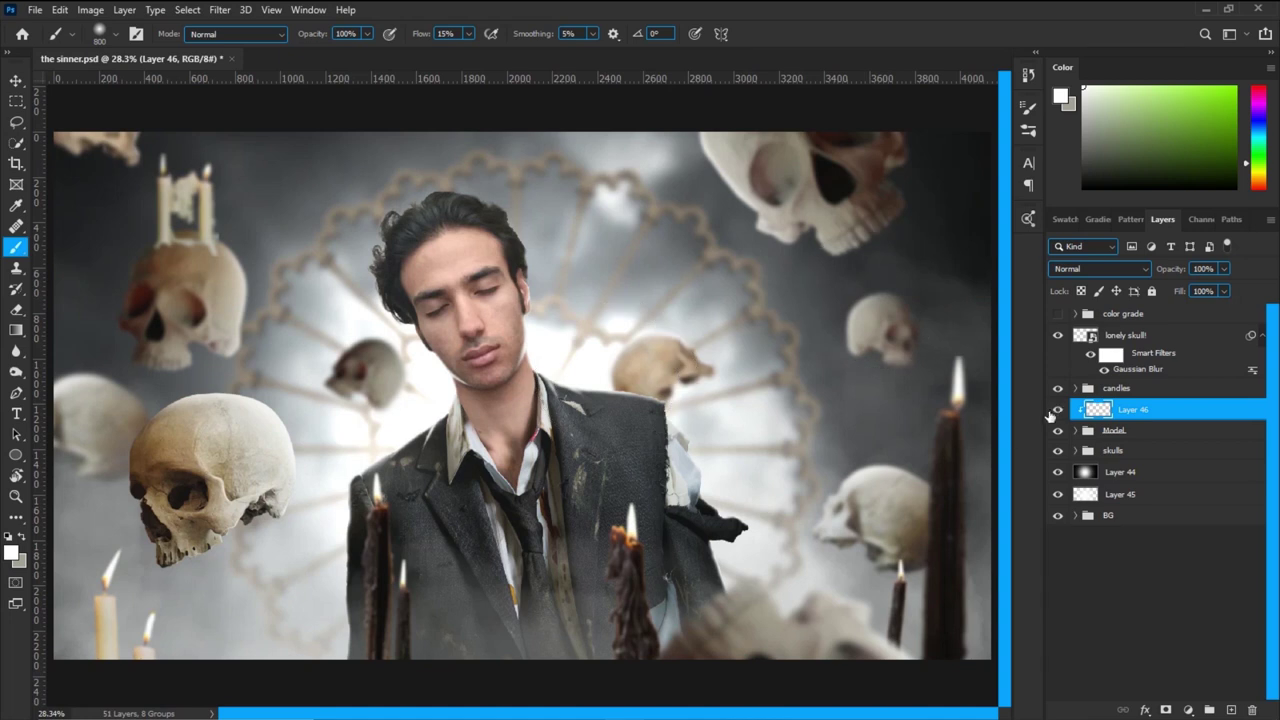
# Add a new layer above the candles group and clip it to that group.
pyautogui.click(1140, 389)
pyautogui.click(1231, 710)
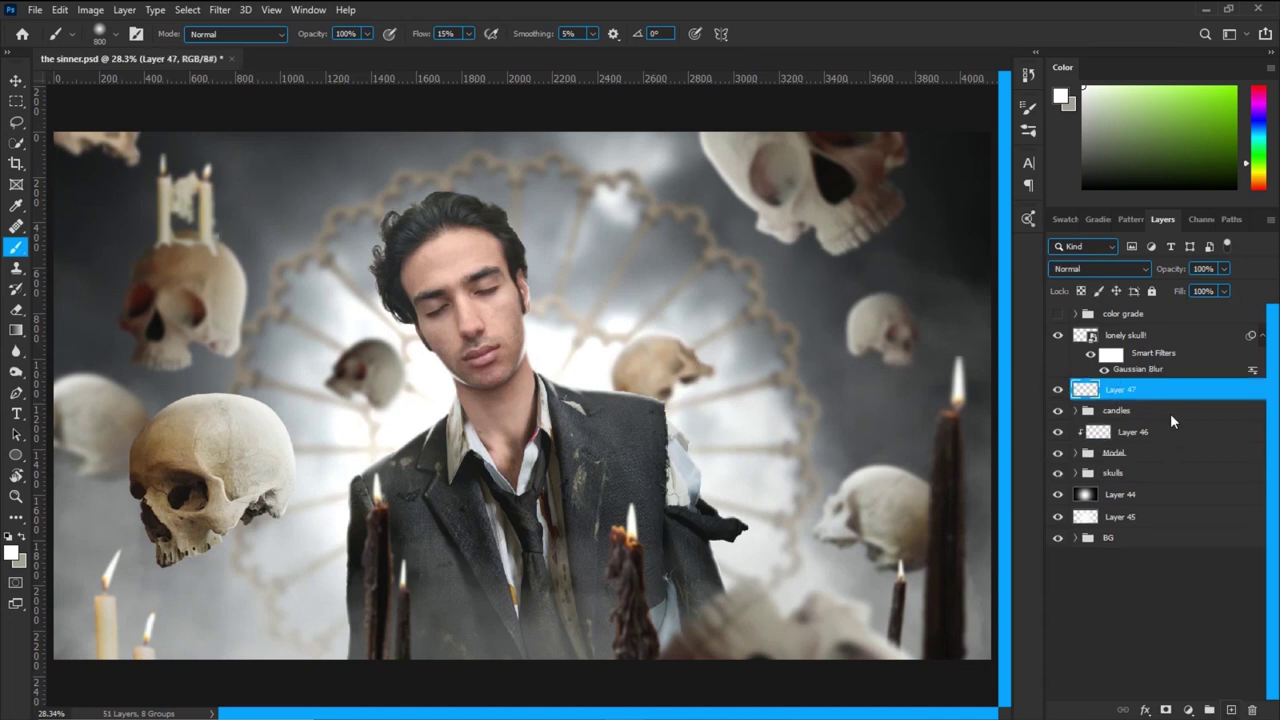
pyautogui.keyDown('alt'); pyautogui.click(1160, 400); pyautogui.keyUp('alt')
# Paint white rim light along the light-facing edges of the tall dark candle and the small candle beside it.
pyautogui.hotkey('ctrl', '+')
pyautogui.moveTo(811, 430); pyautogui.dragTo(440, 400)
pyautogui.press('[')
pyautogui.press('[')
pyautogui.press('[')
pyautogui.press('[')
pyautogui.press('[')
pyautogui.press('[')
pyautogui.press('[')
pyautogui.press('[')
pyautogui.press('[')
pyautogui.press('[')
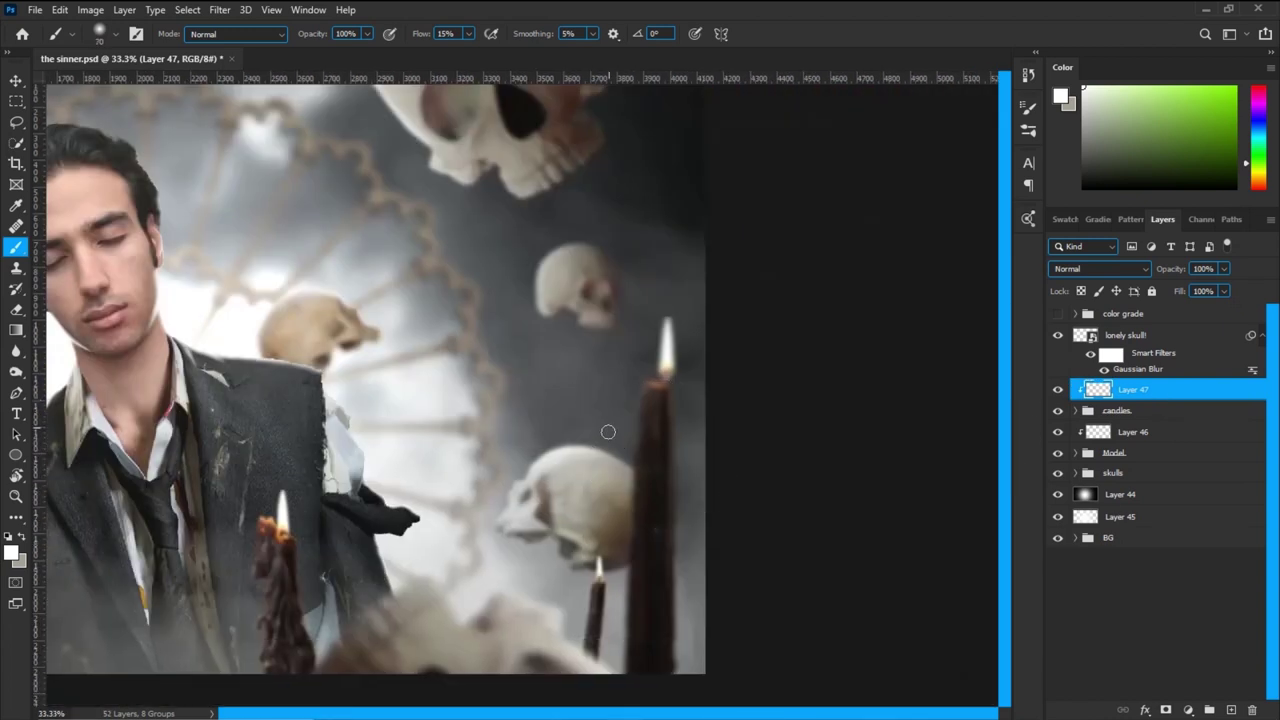
pyautogui.hotkey('ctrl', '+')
pyautogui.press('[')
pyautogui.press('[')
pyautogui.press('[')
pyautogui.moveTo(688, 478)
pyautogui.mouseDown()
pyautogui.moveTo(674, 586)
pyautogui.moveTo(686, 409)
pyautogui.moveTo(683, 586)
pyautogui.moveTo(670, 276)
pyautogui.moveTo(659, 550)
pyautogui.mouseUp()
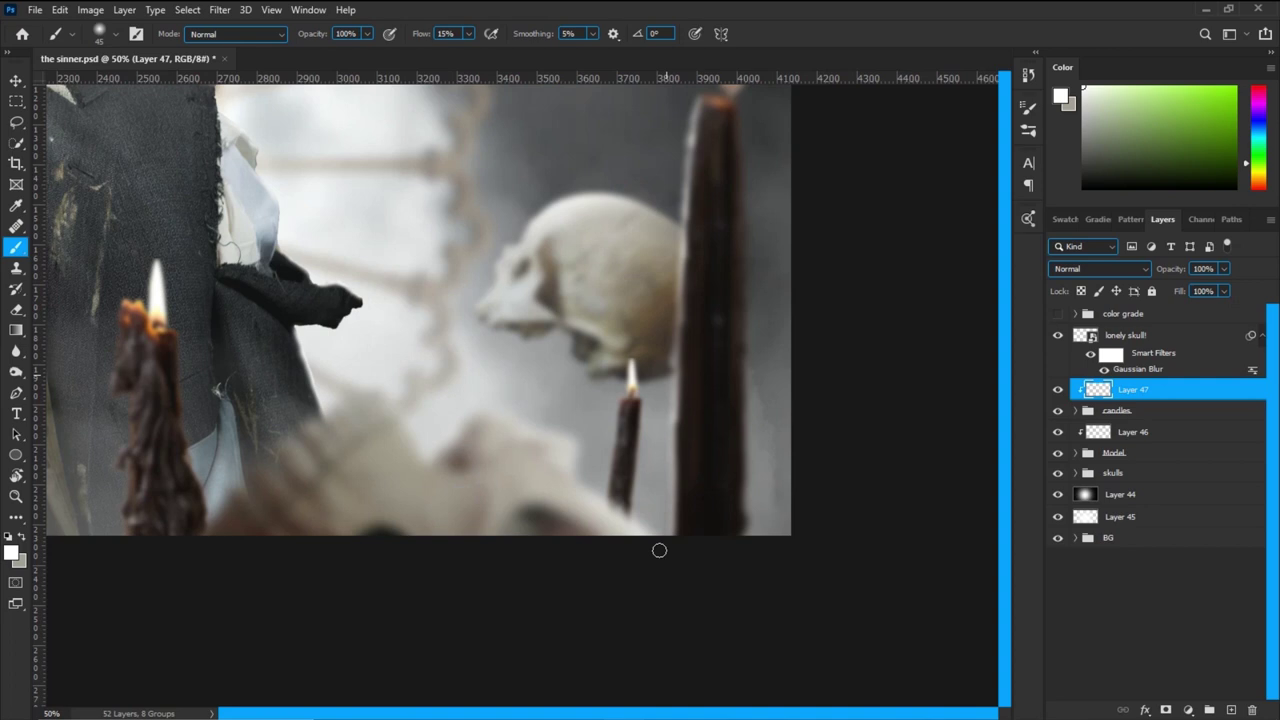
pyautogui.moveTo(622, 389); pyautogui.dragTo(612, 498)
pyautogui.moveTo(661, 545)
pyautogui.mouseDown()
pyautogui.moveTo(665, 338)
pyautogui.moveTo(698, 106)
pyautogui.mouseUp()
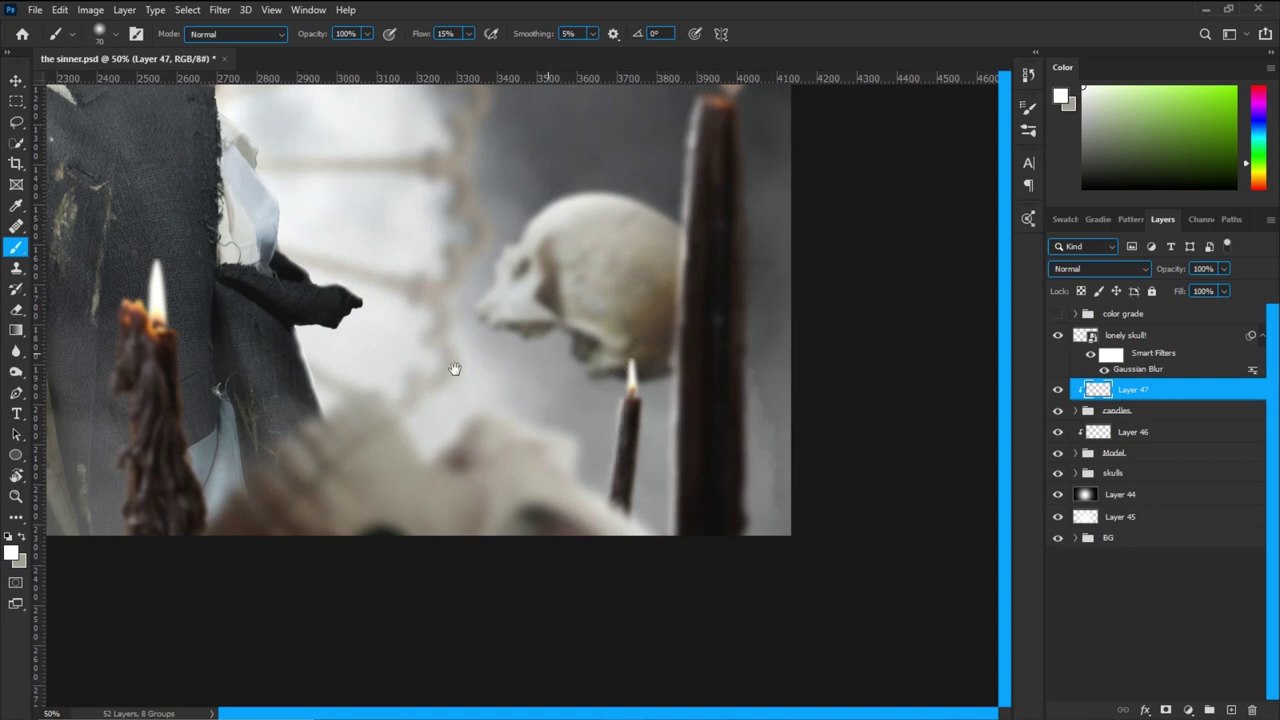
# Paint thin rim light along the edges of the dark candles in front of the man's jacket.
pyautogui.moveTo(117, 333); pyautogui.dragTo(446, 384)
pyautogui.press(']')
pyautogui.press(']')
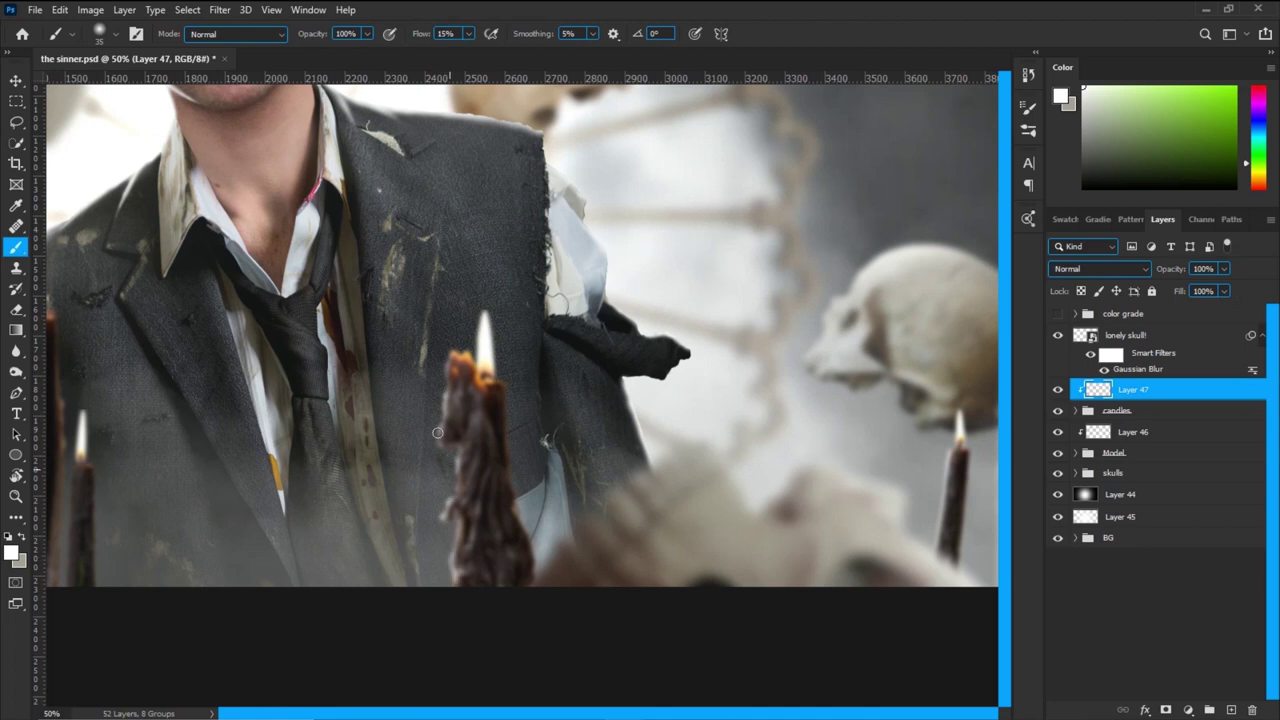
pyautogui.moveTo(148, 432); pyautogui.dragTo(548, 457)
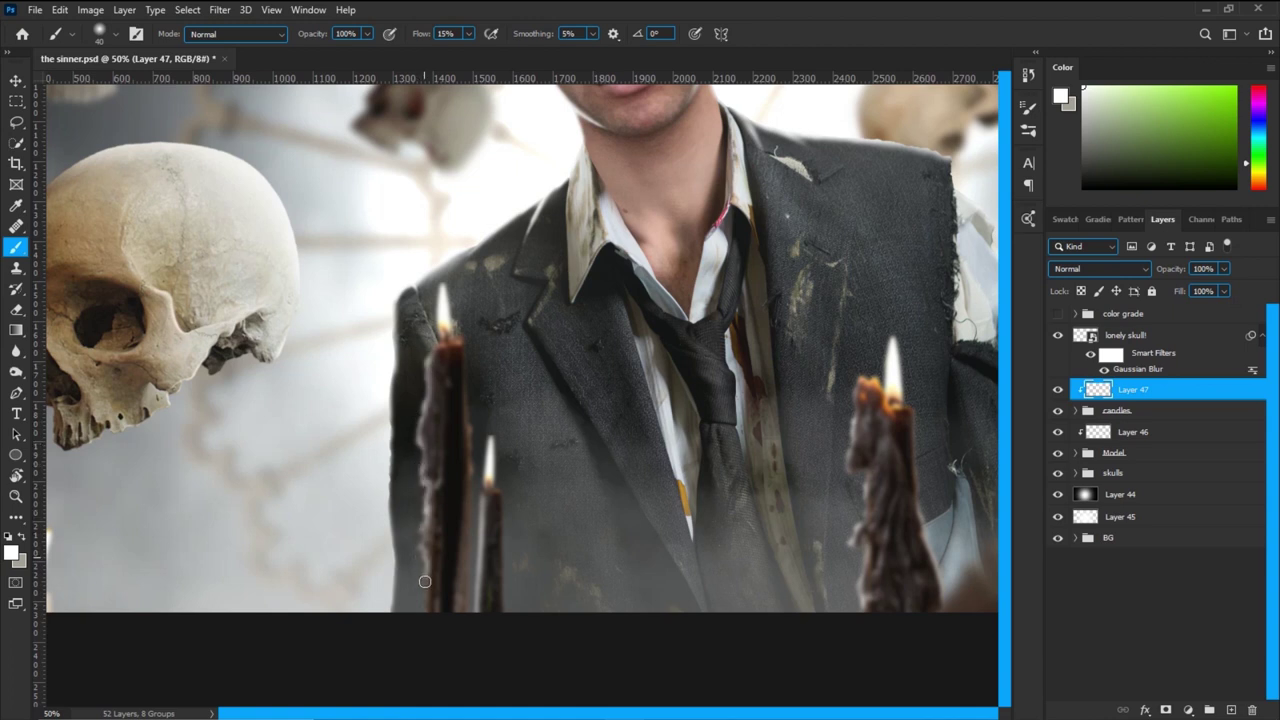
pyautogui.moveTo(429, 401); pyautogui.dragTo(436, 334)
# Brighten the edges of the two cream candles below the large floating skull with a 50 px soft brush.
pyautogui.moveTo(304, 436); pyautogui.dragTo(831, 406)
pyautogui.press(']')
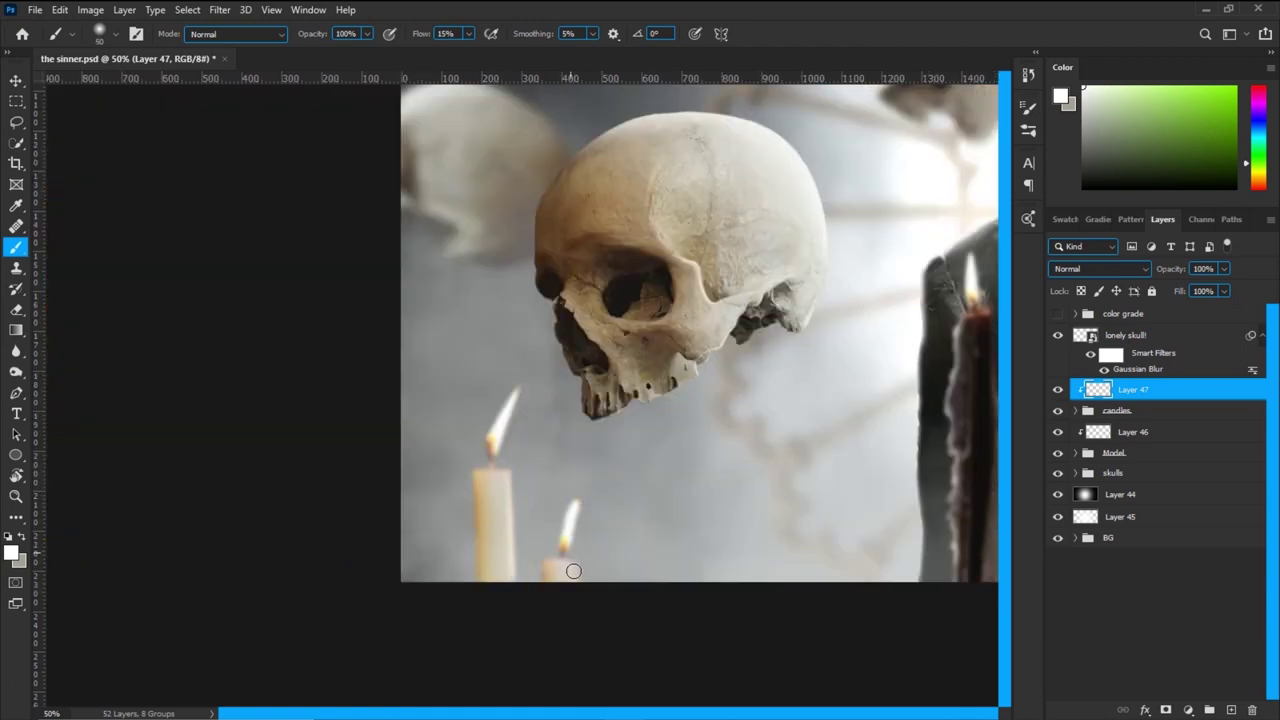
pyautogui.hotkey('ctrl', '0')
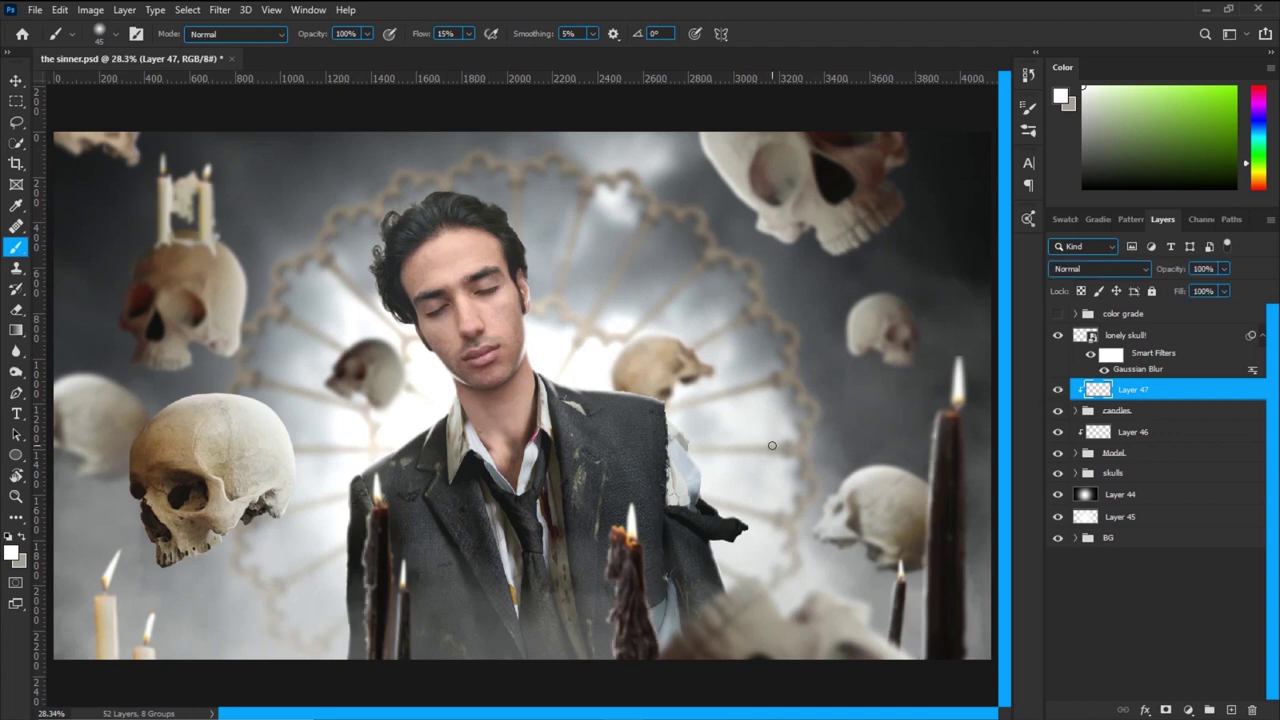
# Add a new black-filled layer above the lonely skull! layer and set its blending mode to Color Dodge.
pyautogui.click(1154, 337)
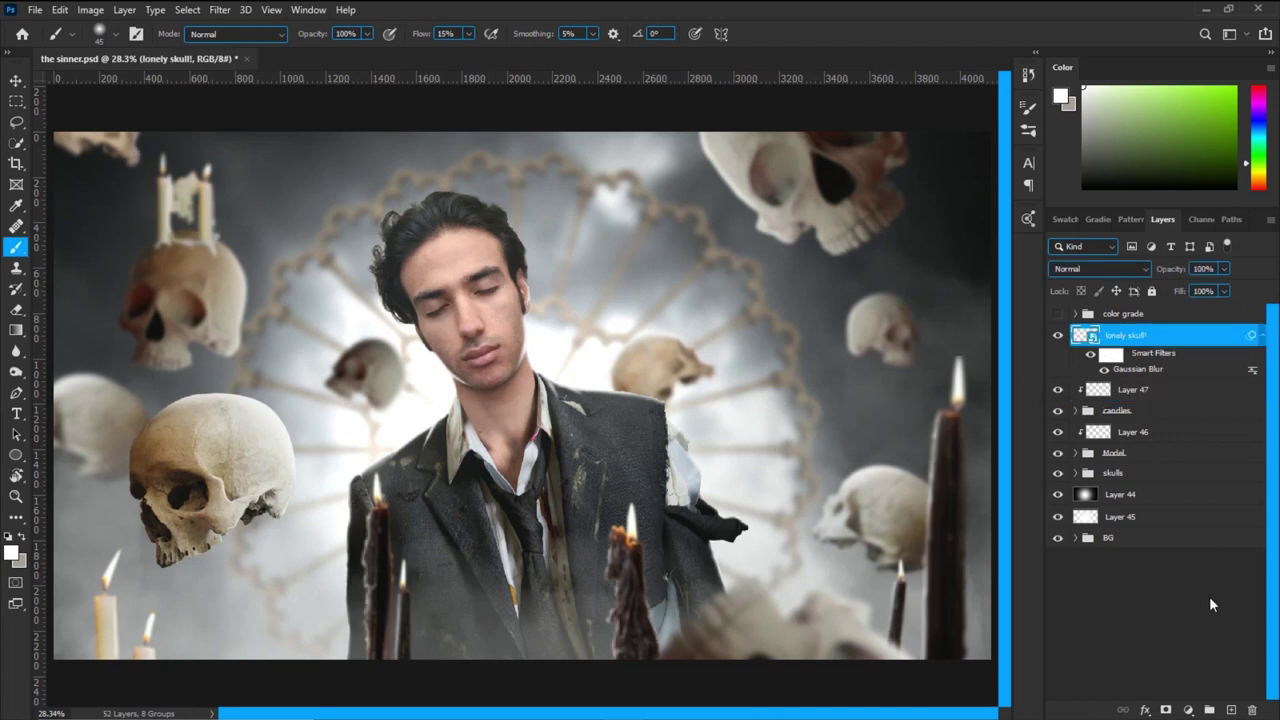
pyautogui.click(1230, 709)
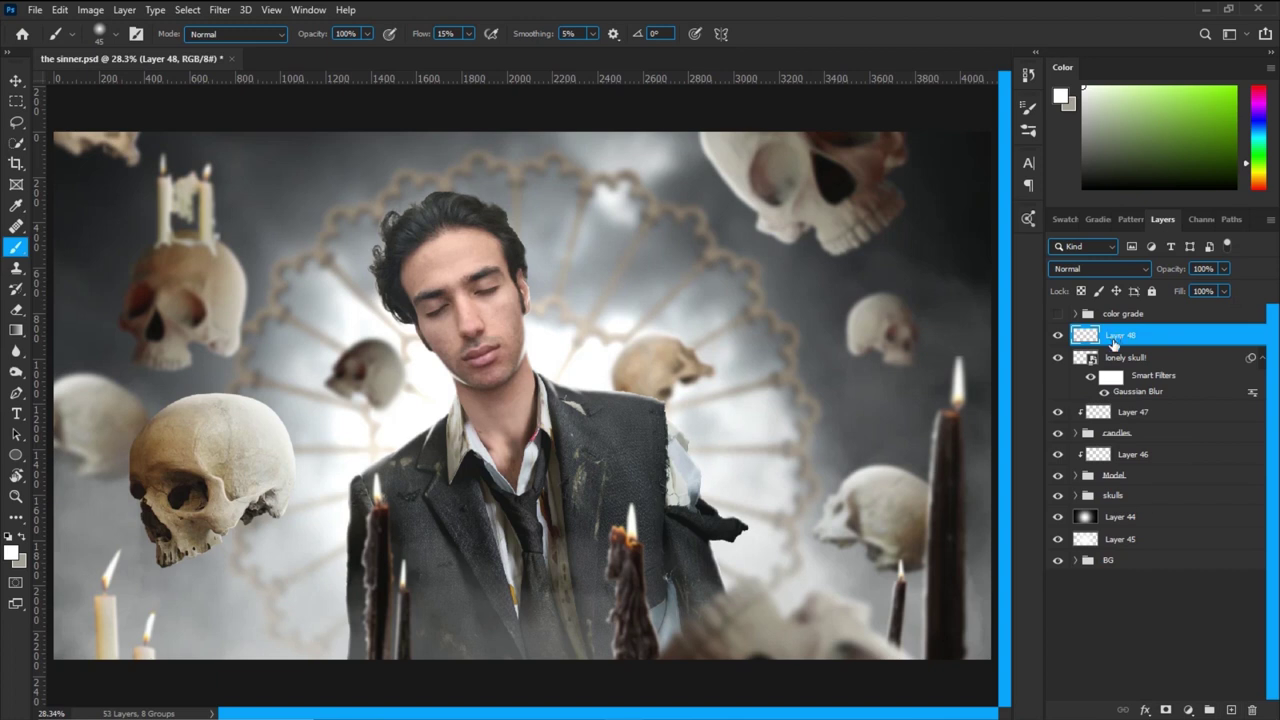
pyautogui.hotkey('shift', 'F5')
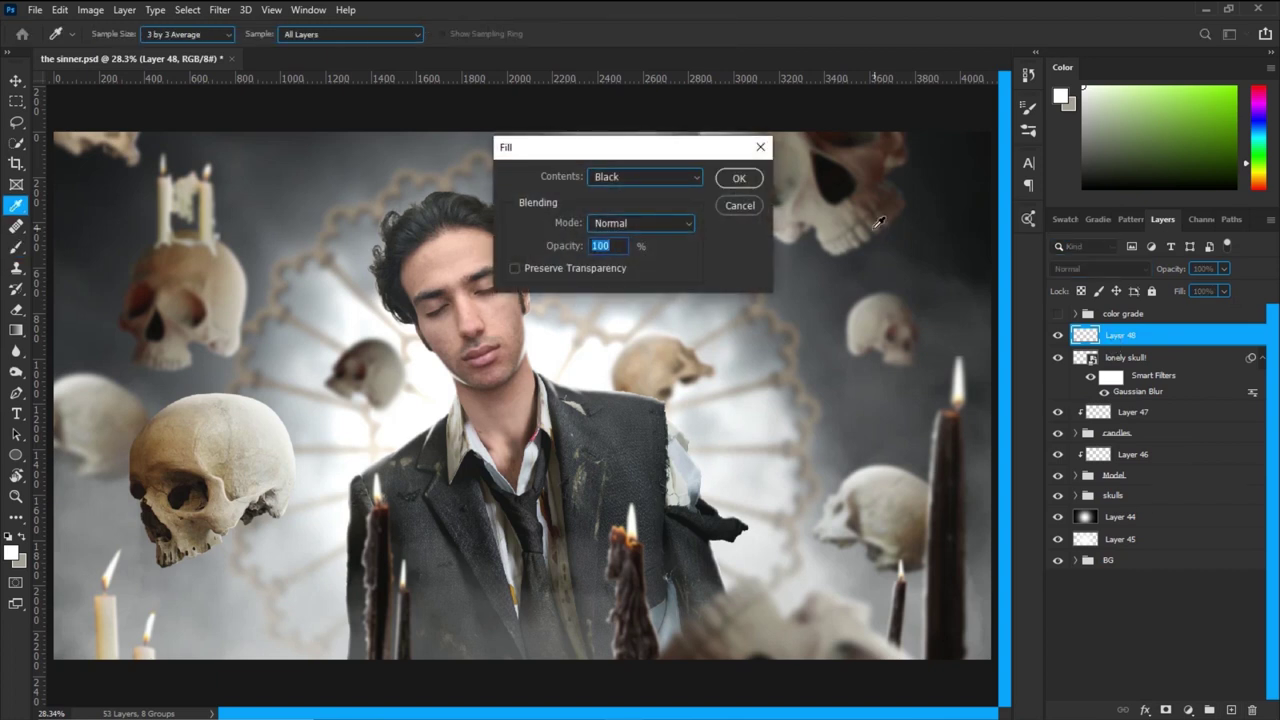
pyautogui.click(739, 178)
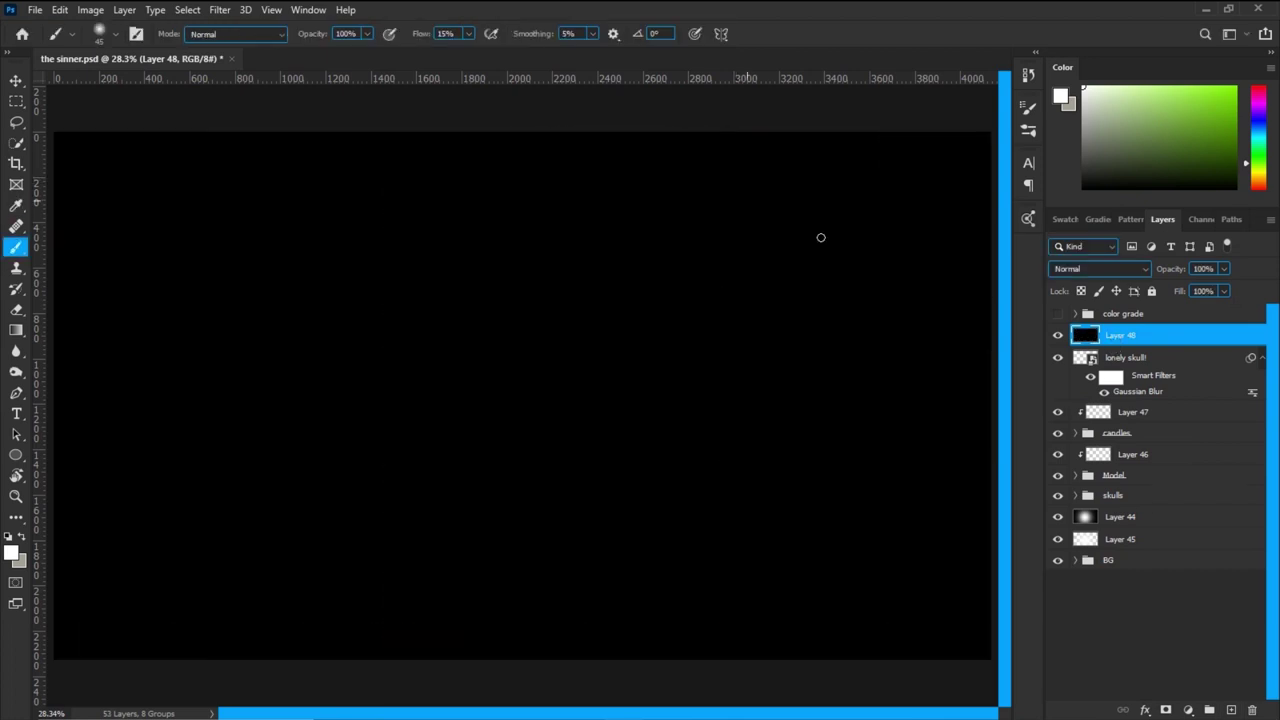
pyautogui.click(1062, 273)
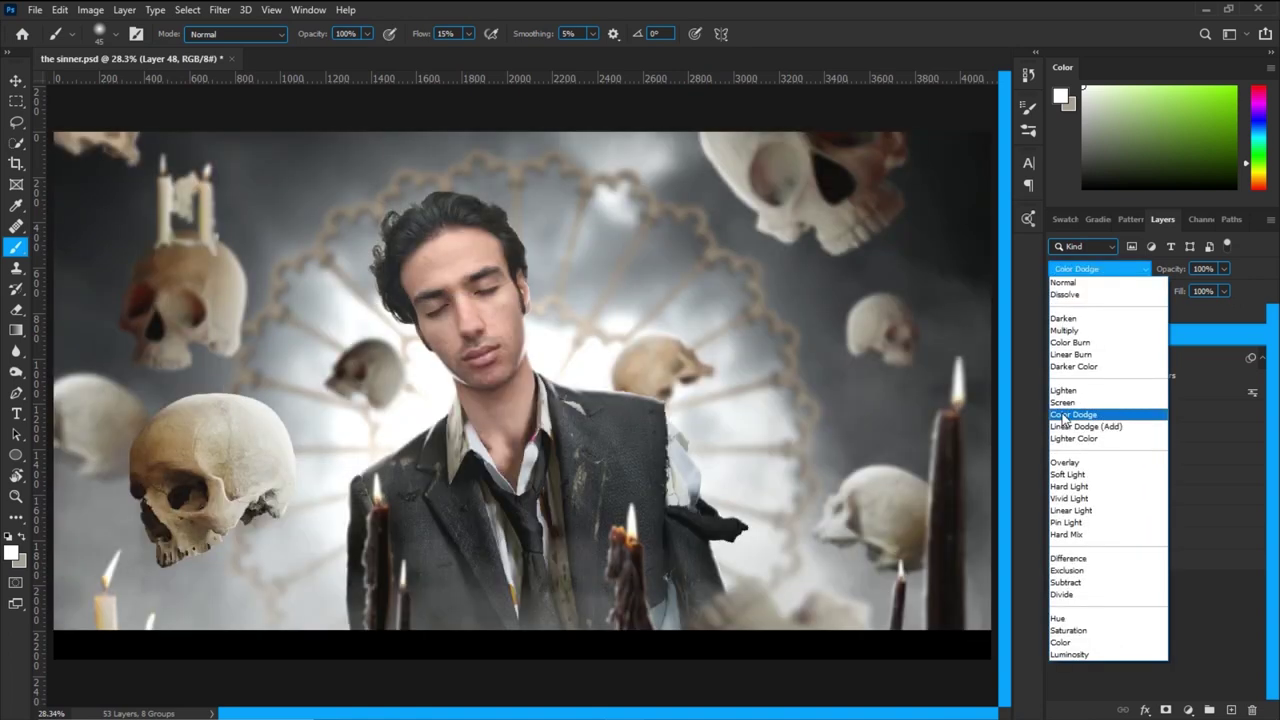
pyautogui.click(1066, 418)
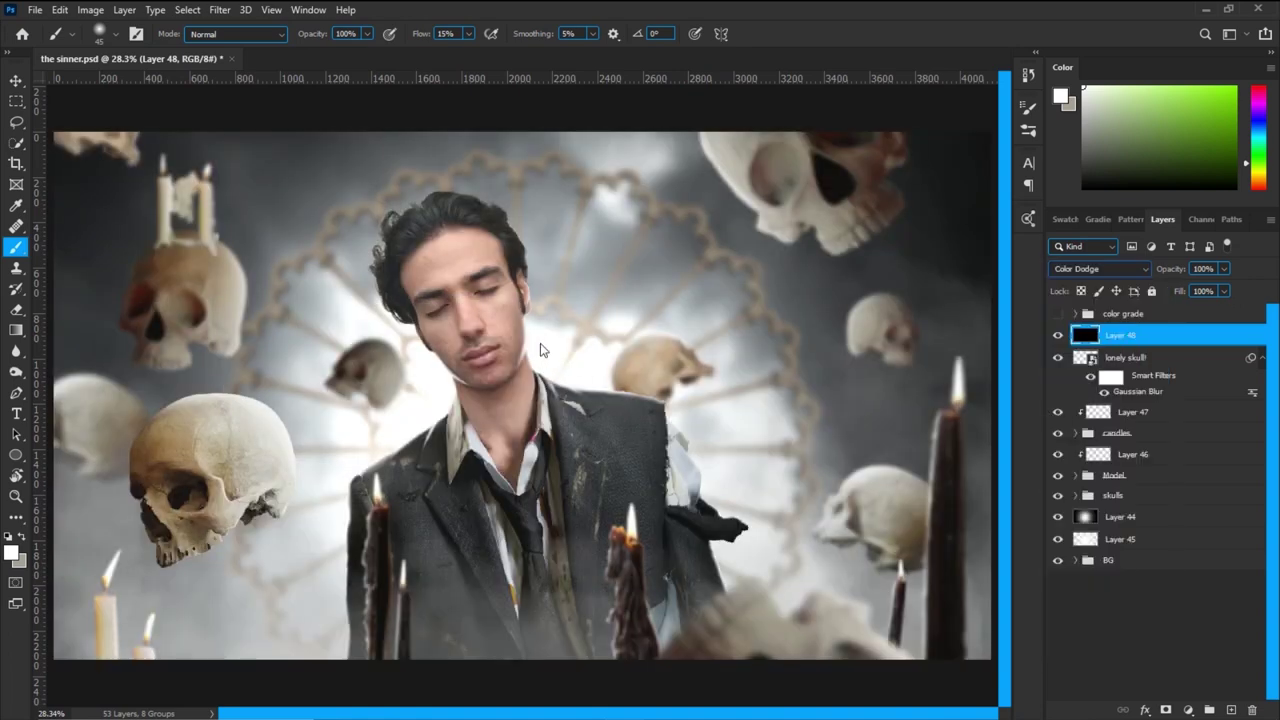
# Paint an orange glow over the tall dark candle's flame with a 631 px soft brush at 100% flow.
pyautogui.moveTo(540, 344); pyautogui.dragTo(574, 342)
pyautogui.moveTo(416, 36); pyautogui.dragTo(510, 37)
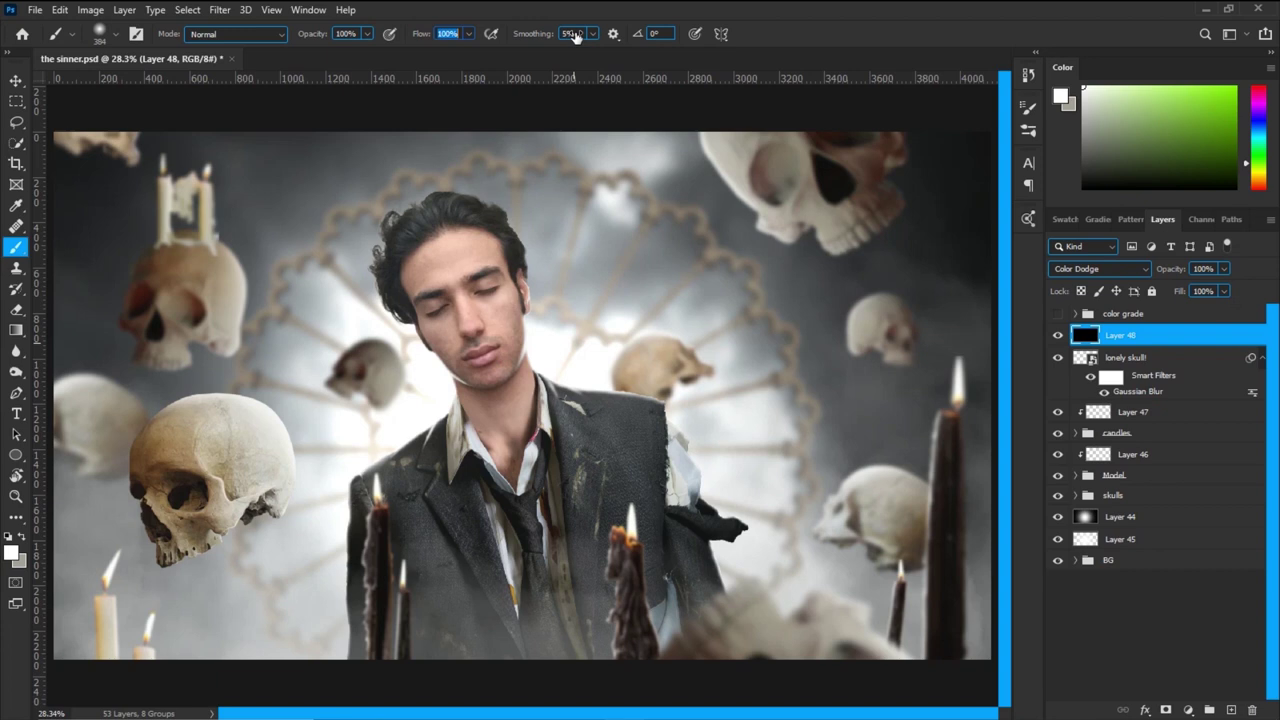
pyautogui.moveTo(1265, 185); pyautogui.dragTo(1254, 183)
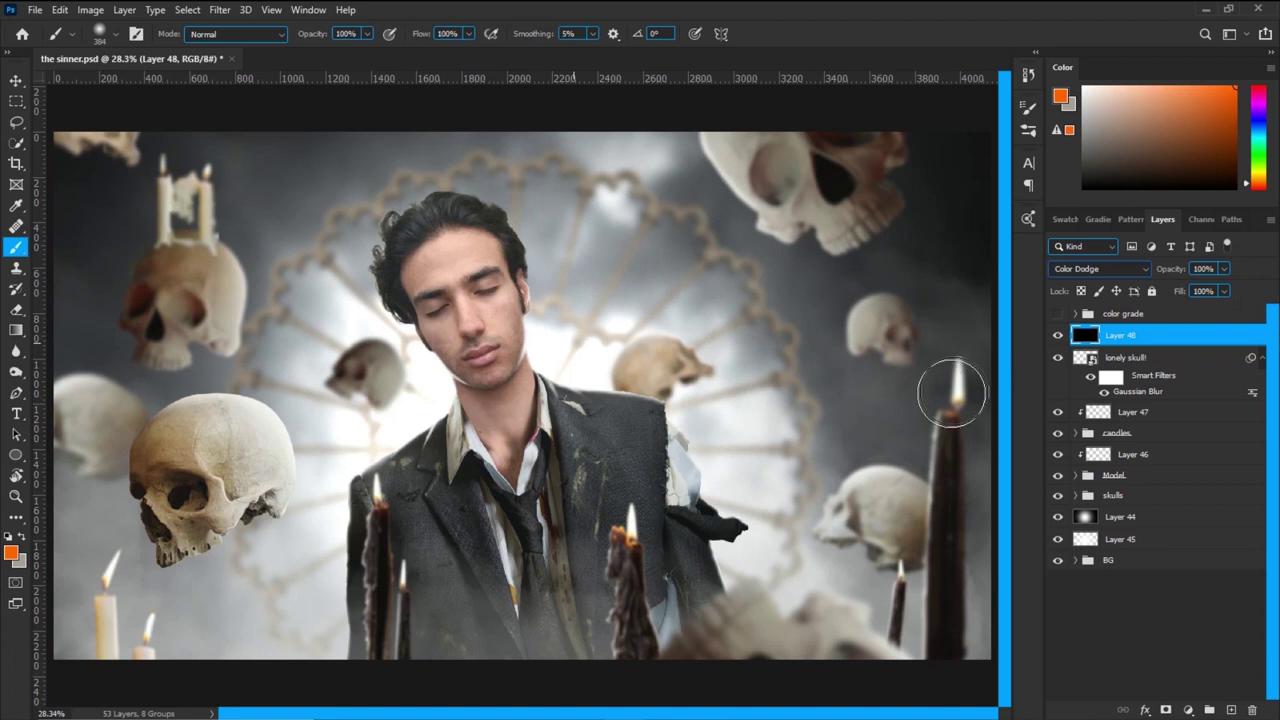
pyautogui.moveTo(840, 405)
pyautogui.mouseDown()
pyautogui.moveTo(913, 406)
pyautogui.moveTo(977, 384)
pyautogui.mouseUp()
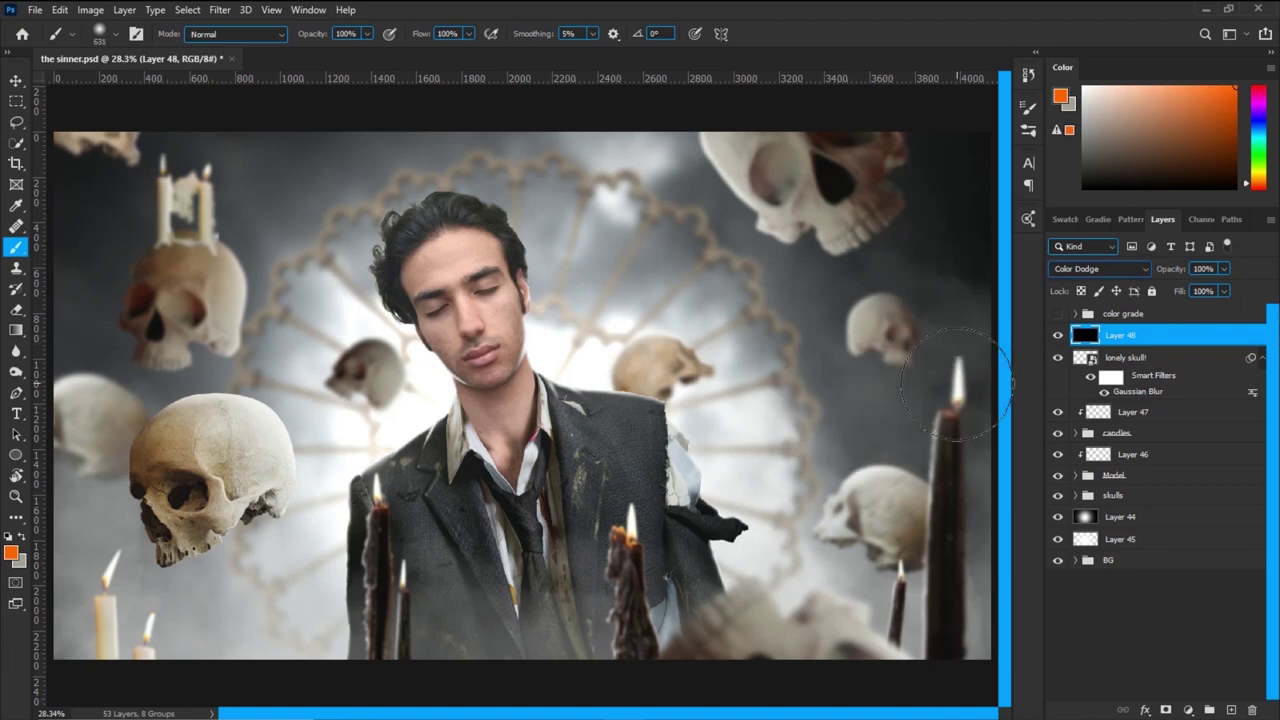
pyautogui.click(955, 385)
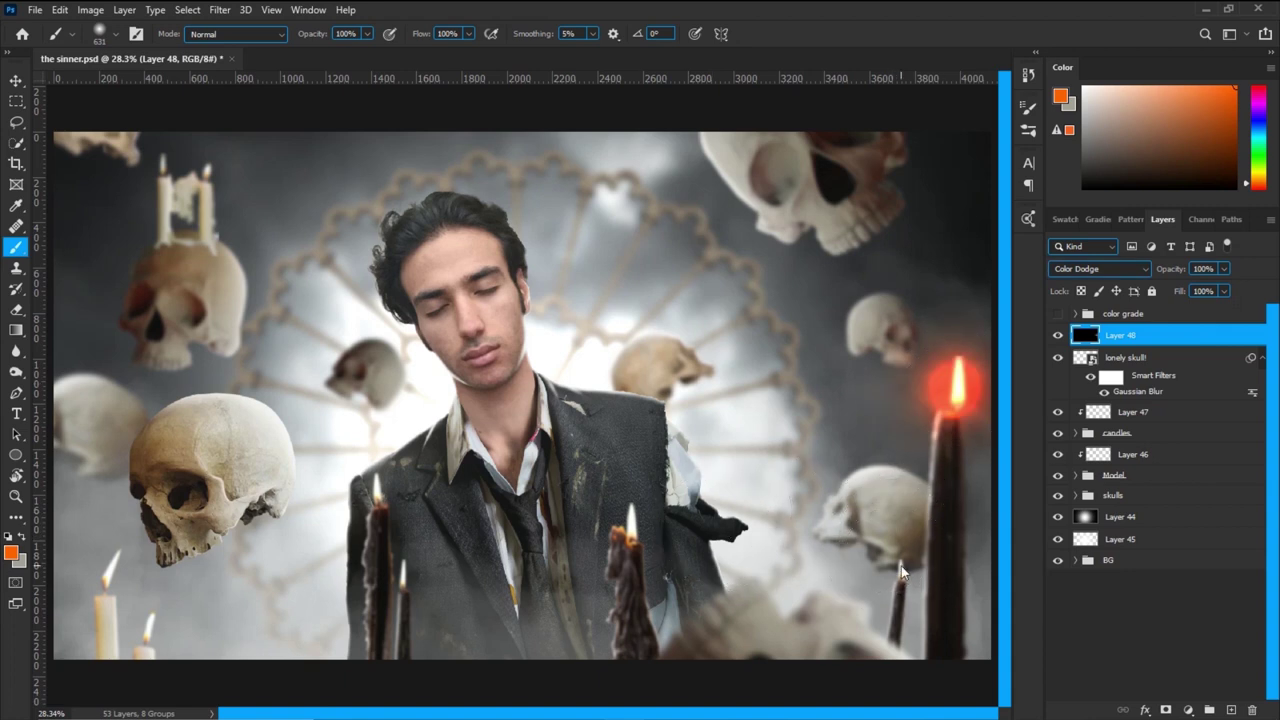
# Paint smaller orange glows over the flames of the small candle near the skull and the three dark candles in front of the jacket.
pyautogui.moveTo(900, 566); pyautogui.dragTo(850, 568)
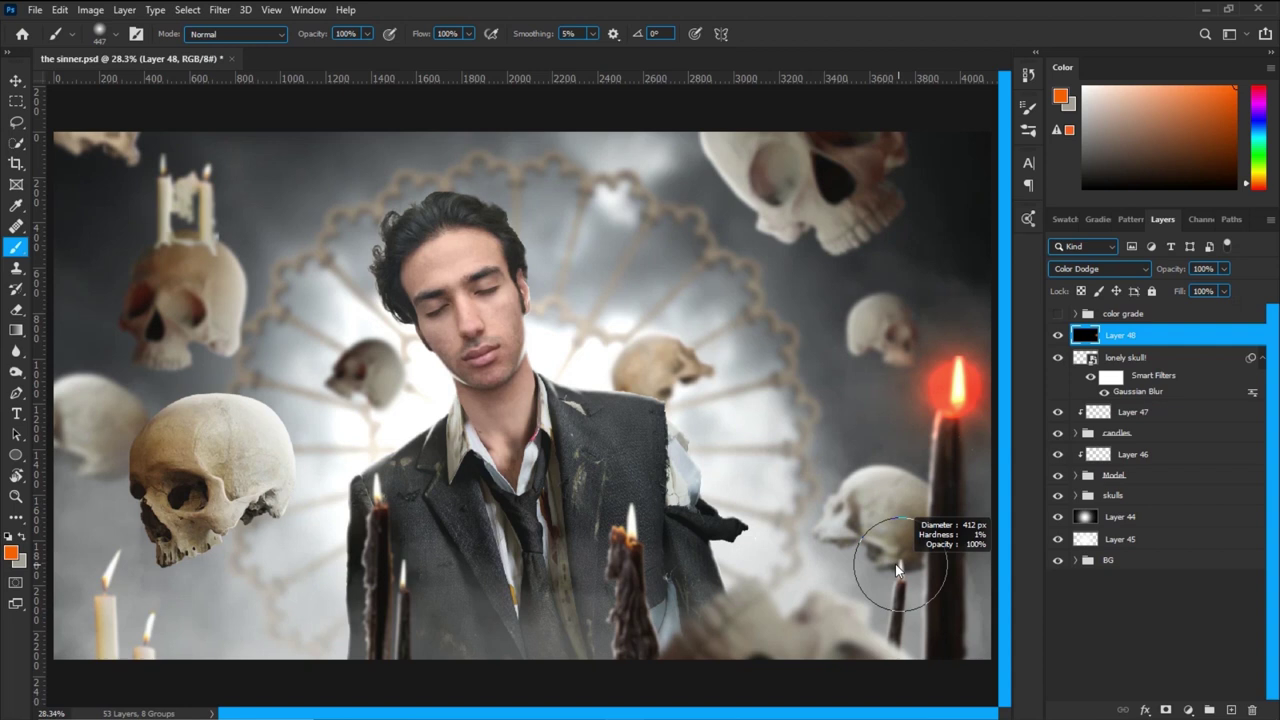
pyautogui.moveTo(884, 562); pyautogui.dragTo(878, 562)
pyautogui.click(899, 566)
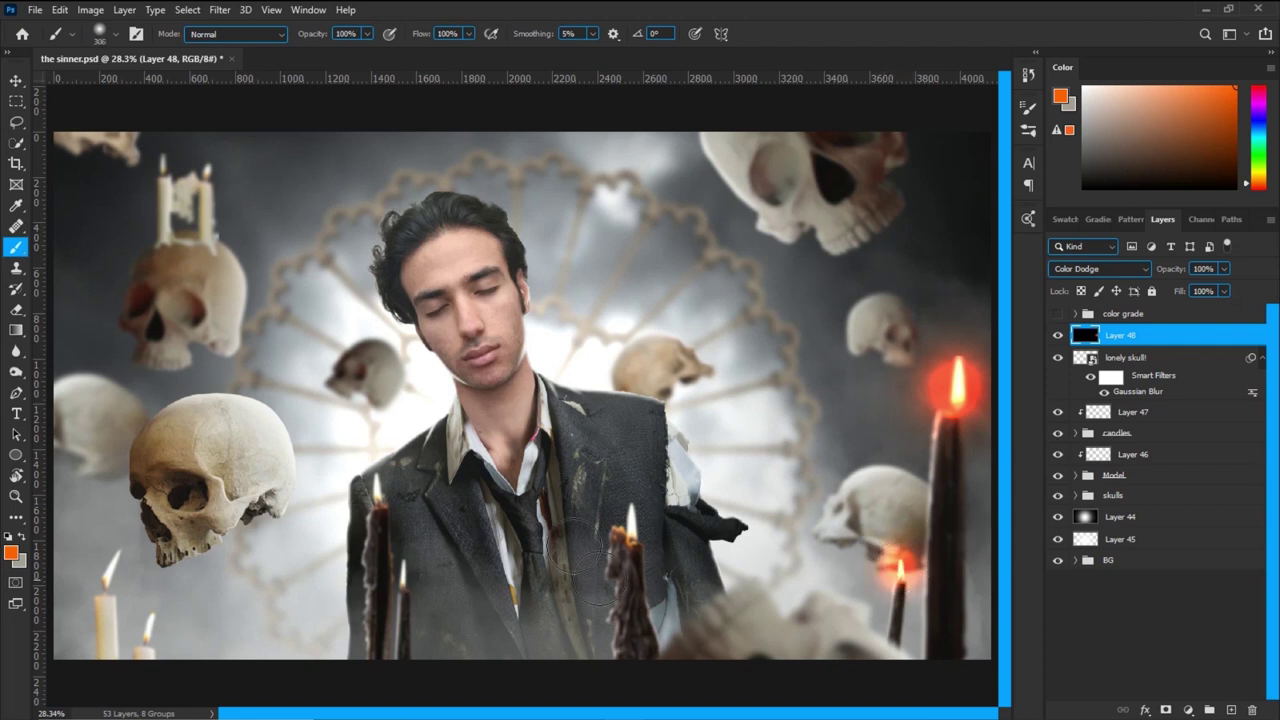
pyautogui.moveTo(609, 520); pyautogui.dragTo(640, 522)
pyautogui.click(630, 519)
pyautogui.moveTo(380, 491); pyautogui.dragTo(368, 491)
pyautogui.click(372, 490)
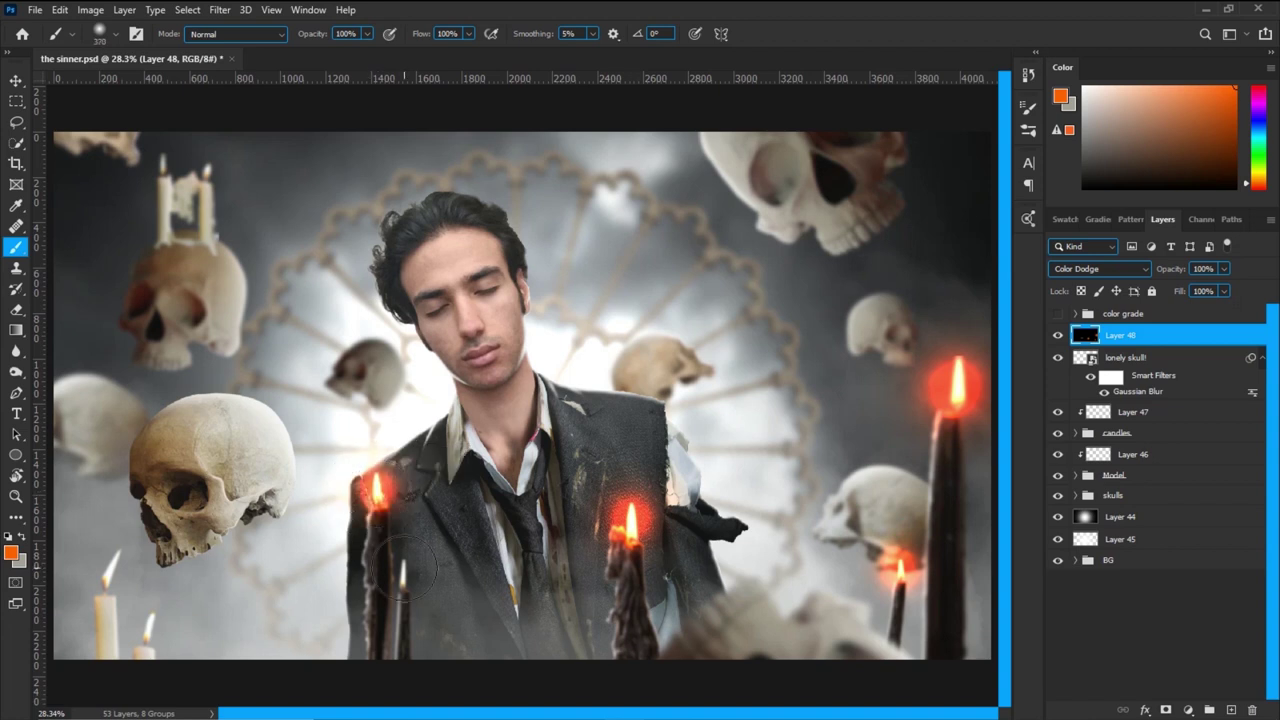
pyautogui.moveTo(394, 566); pyautogui.dragTo(390, 577)
pyautogui.click(402, 574)
# Paint orange glows over the flames of the two foreground cream candles and the two candles on the skull, using 236 px for the latter.
pyautogui.moveTo(147, 568)
pyautogui.mouseDown()
pyautogui.moveTo(118, 569)
pyautogui.moveTo(165, 626)
pyautogui.moveTo(143, 626)
pyautogui.mouseUp()
pyautogui.click(112, 568)
pyautogui.click(149, 628)
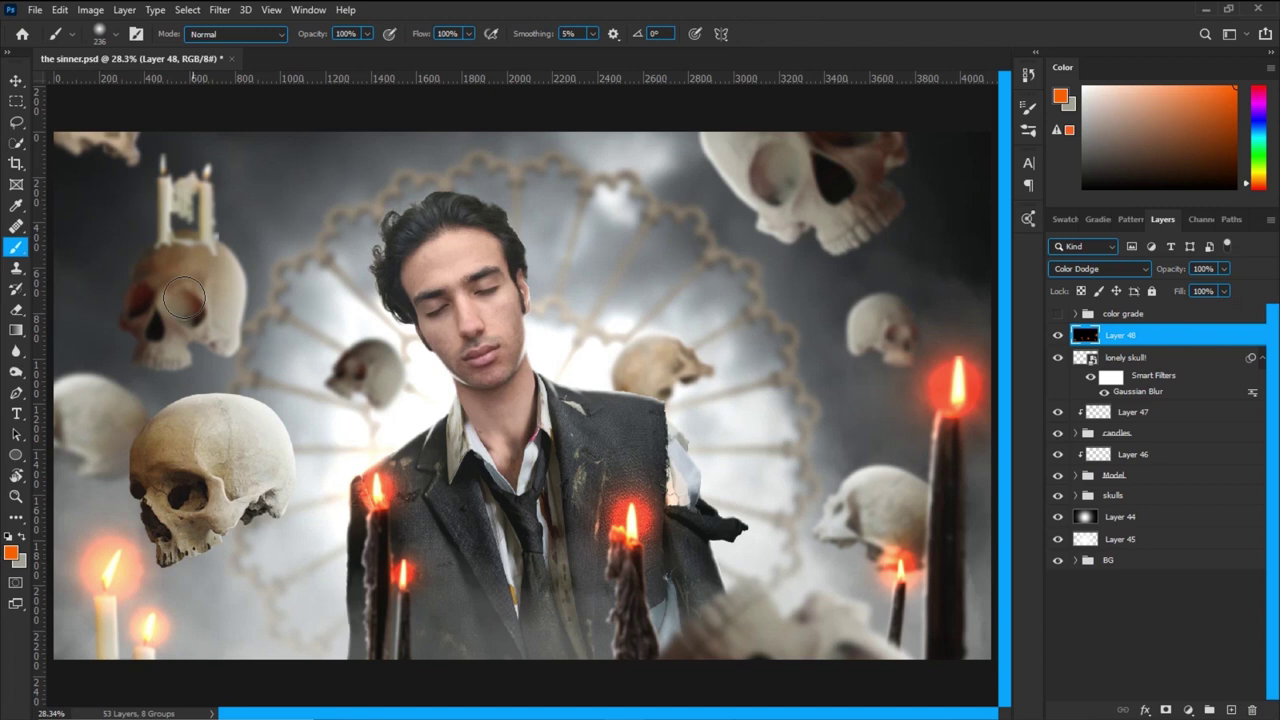
pyautogui.click(163, 168)
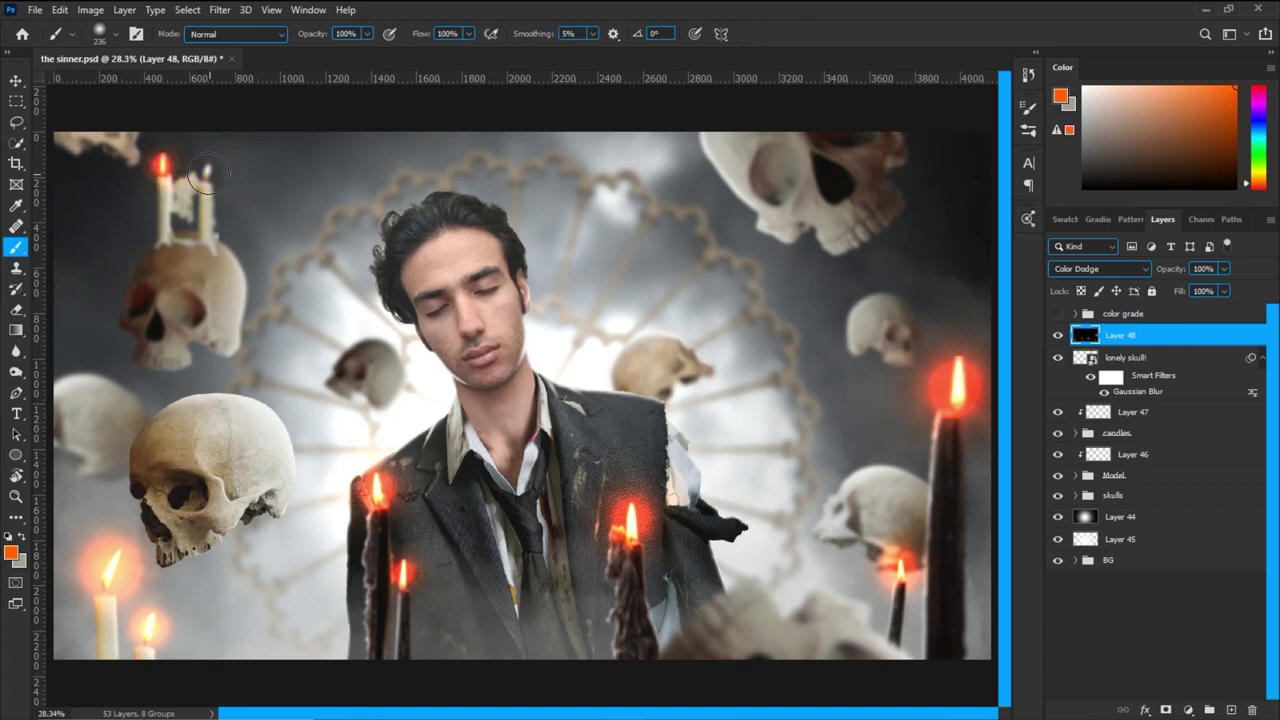
pyautogui.click(207, 174)
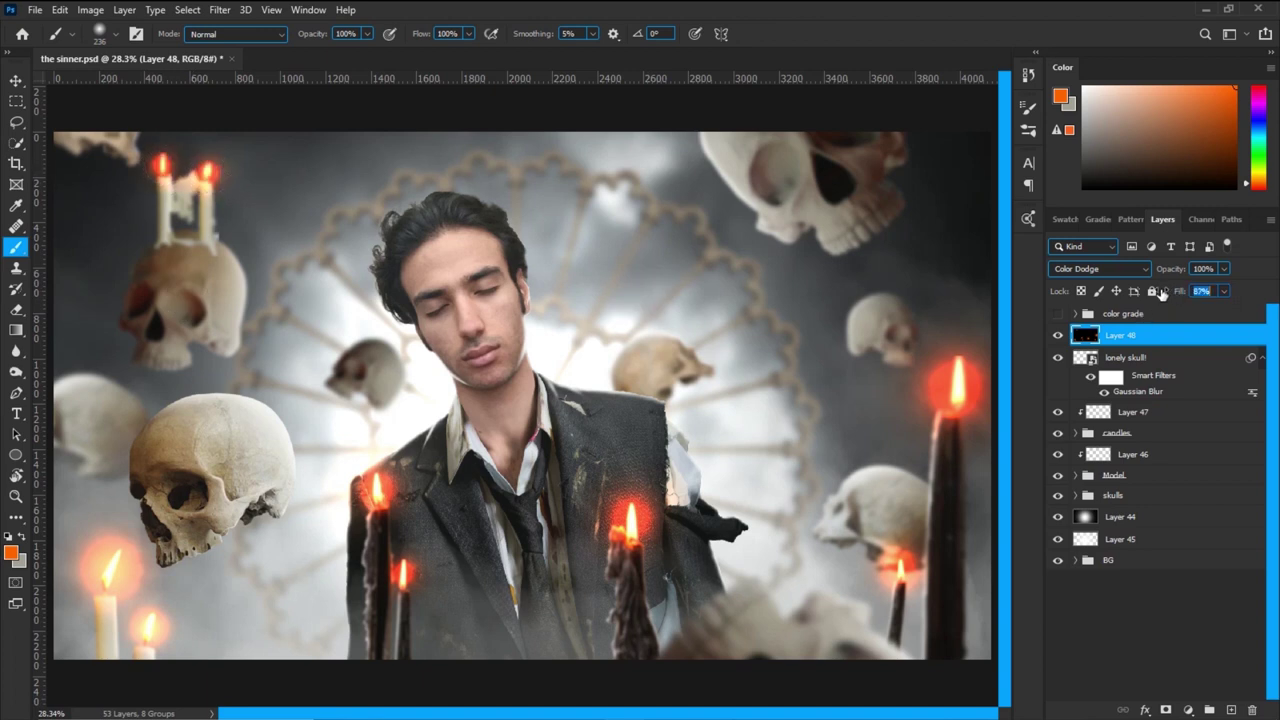
# Reduce the Color Dodge glow layer's fill to 69% and compare the image with the layer hidden and shown.
pyautogui.moveTo(1161, 293); pyautogui.dragTo(1157, 293)
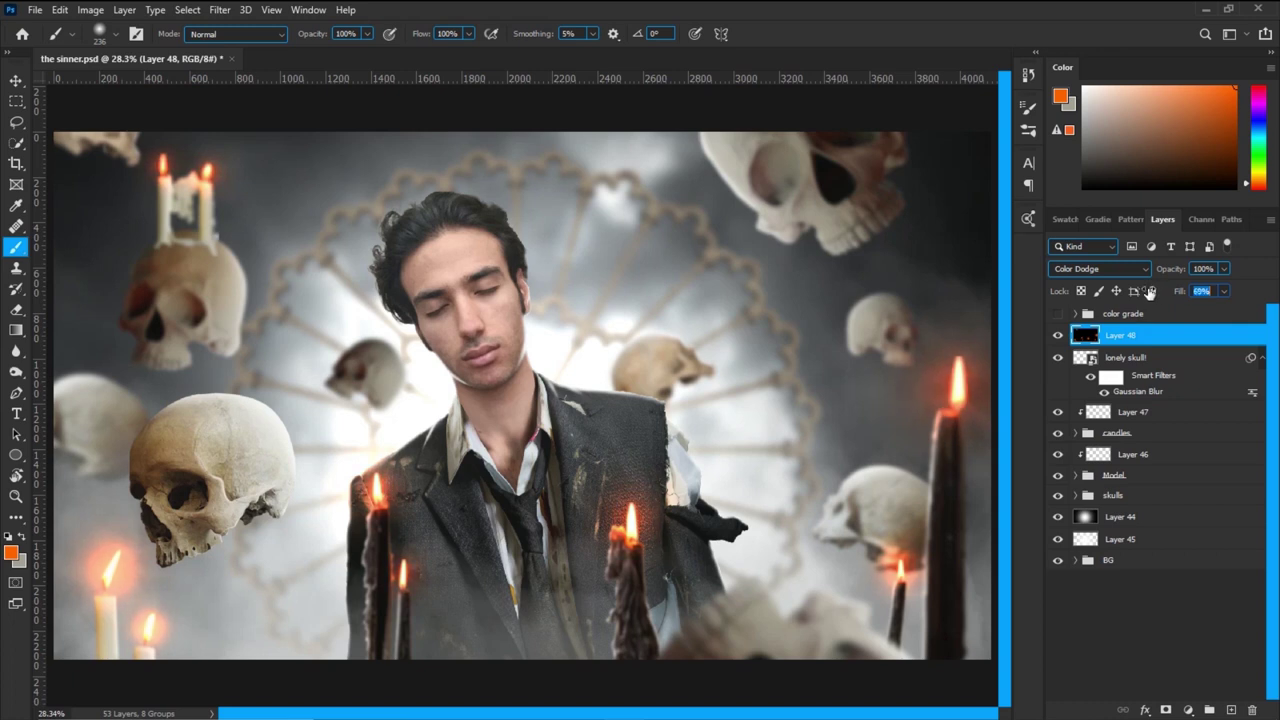
pyautogui.click(1058, 336)
pyautogui.click(1058, 336)
pyautogui.click(1059, 338)
pyautogui.click(1059, 338)
# Add a new layer directly above the lonely skull! layer and set its blending mode to Screen.
pyautogui.click(1135, 364)
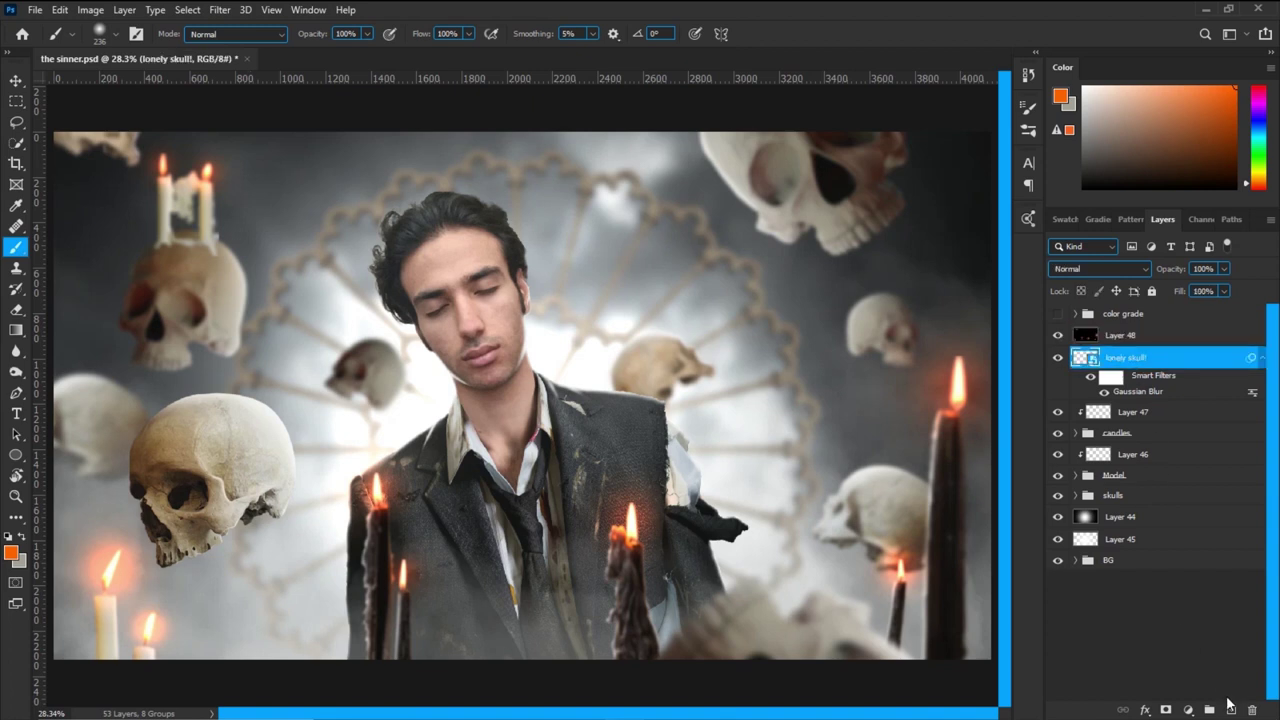
pyautogui.click(1230, 708)
pyautogui.click(1087, 271)
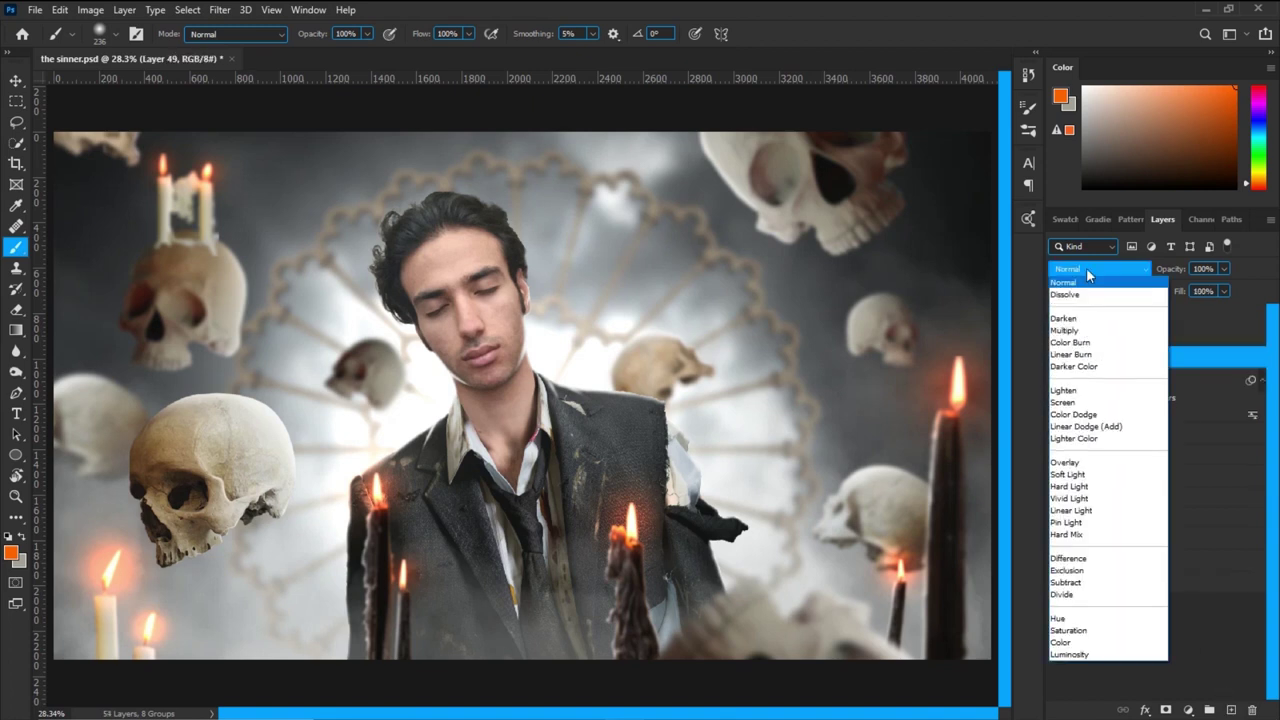
pyautogui.click(1080, 400)
# Paint soft orange light at 17% brush opacity around the tall dark candle with 1068 px and the small candle beside it with 624 px.
pyautogui.moveTo(691, 408); pyautogui.dragTo(730, 412)
pyautogui.moveTo(860, 369)
pyautogui.mouseDown()
pyautogui.moveTo(939, 388)
pyautogui.moveTo(922, 376)
pyautogui.mouseUp()
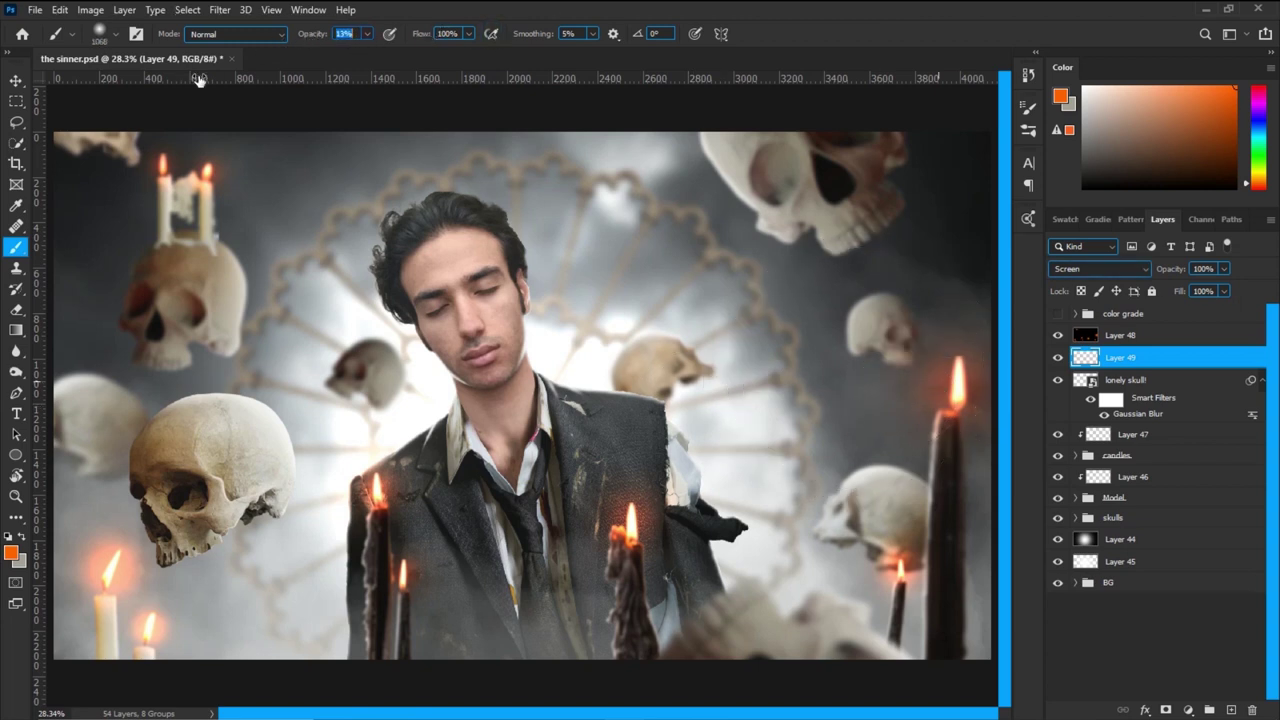
pyautogui.write('17')
pyautogui.click(957, 390)
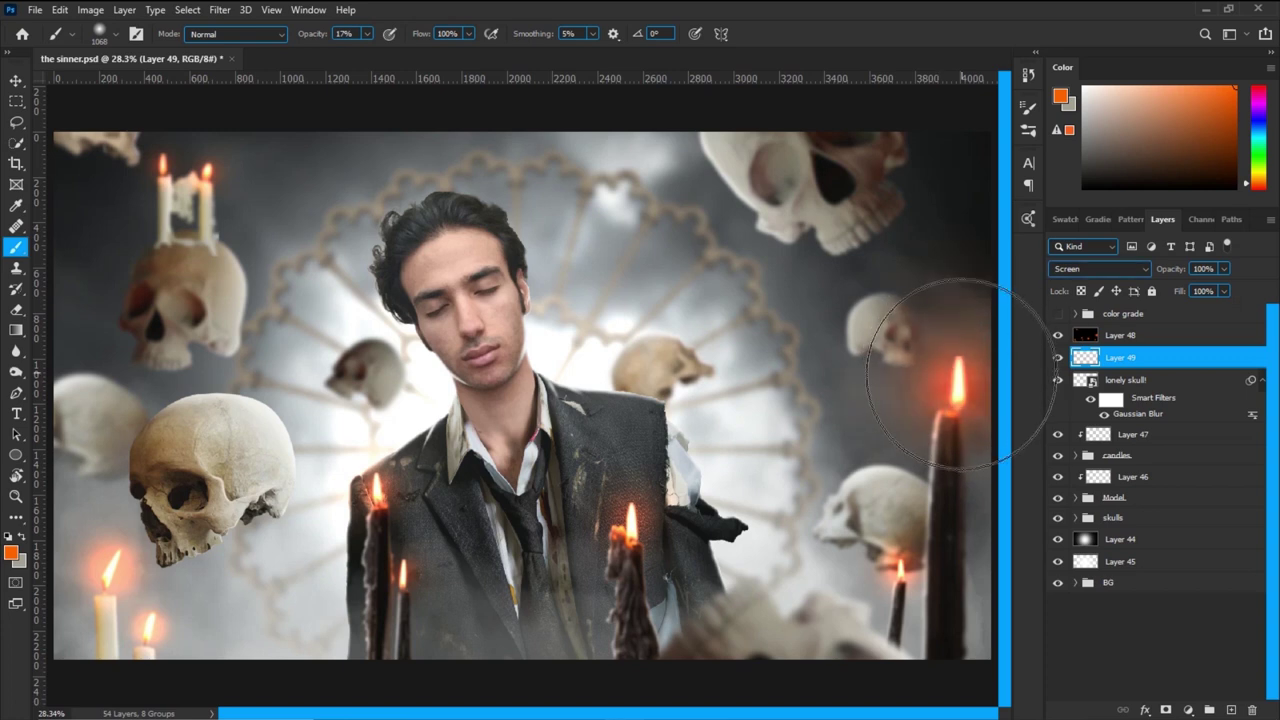
pyautogui.moveTo(881, 538); pyautogui.dragTo(834, 535)
pyautogui.click(897, 557)
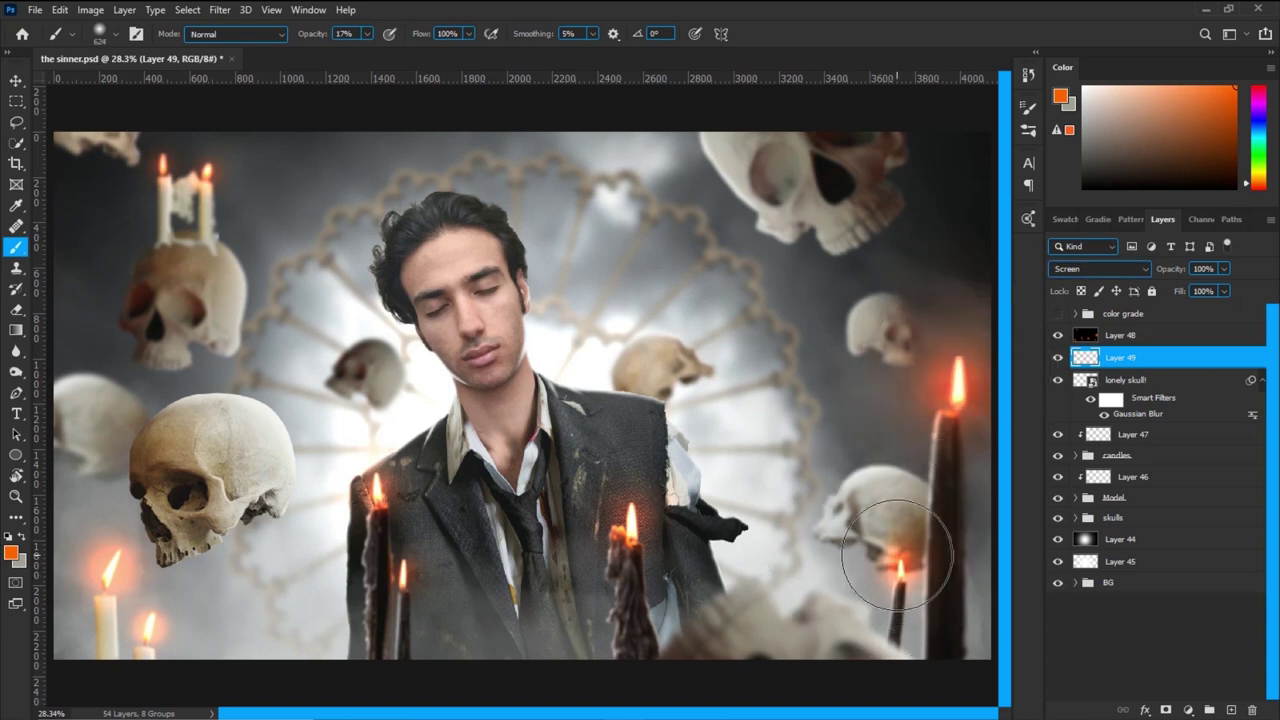
# Switch to a yellower orange, paint soft light around the remaining candle flames, and check the Screen layer's effect on the whole image.
pyautogui.click(1250, 181)
pyautogui.moveTo(655, 480)
pyautogui.mouseDown()
pyautogui.moveTo(634, 508)
pyautogui.moveTo(608, 506)
pyautogui.mouseUp()
pyautogui.moveTo(385, 488); pyautogui.dragTo(400, 543)
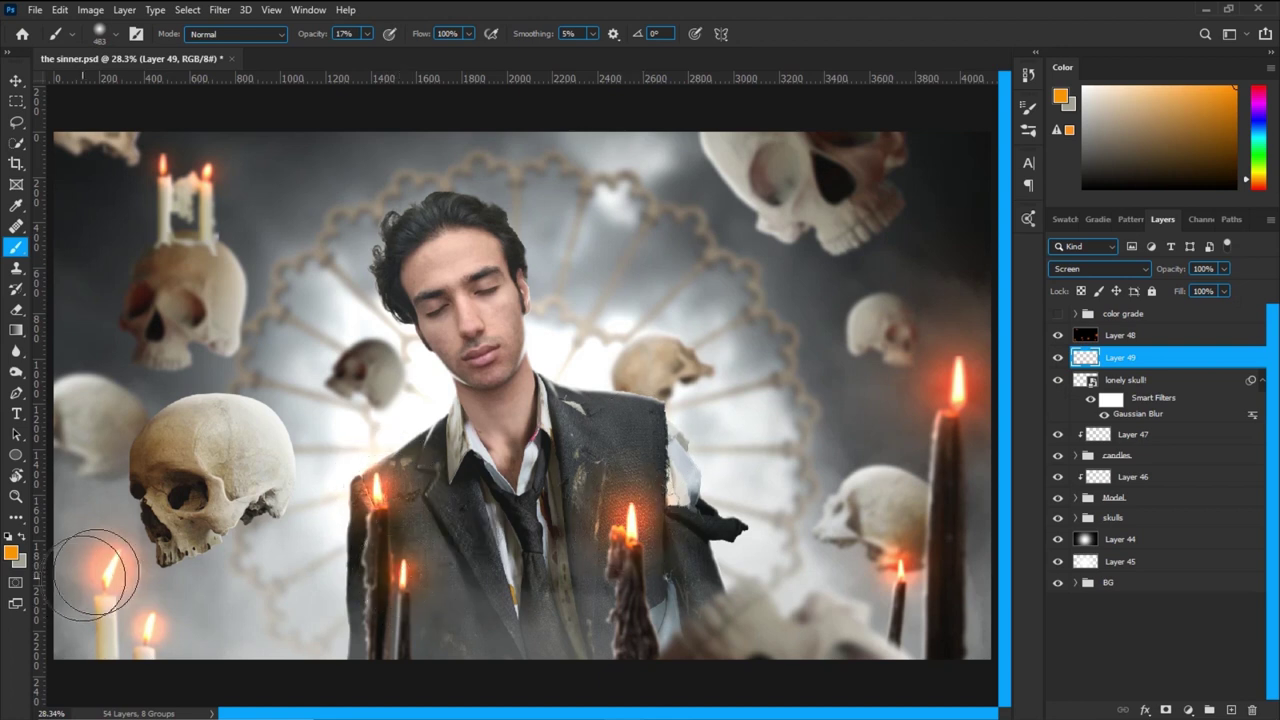
pyautogui.moveTo(163, 177)
pyautogui.mouseDown()
pyautogui.moveTo(163, 157)
pyautogui.moveTo(212, 170)
pyautogui.mouseUp()
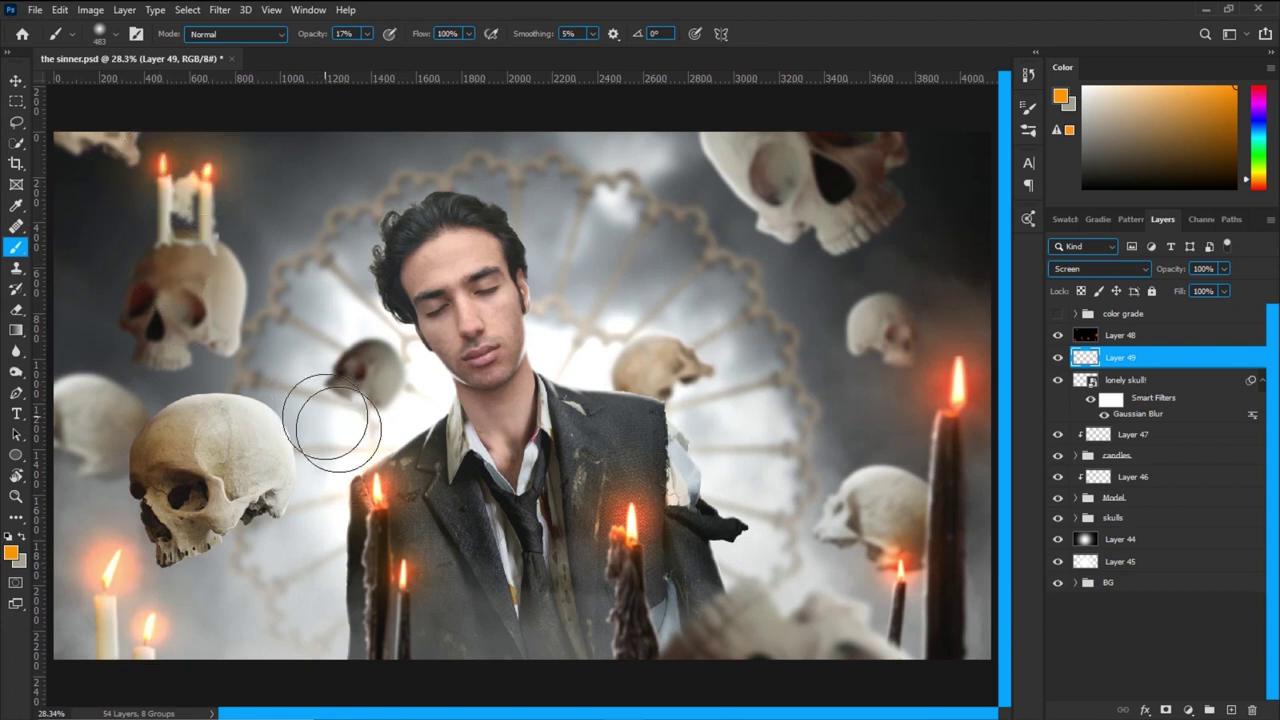
pyautogui.hotkey('ctrl', '-')
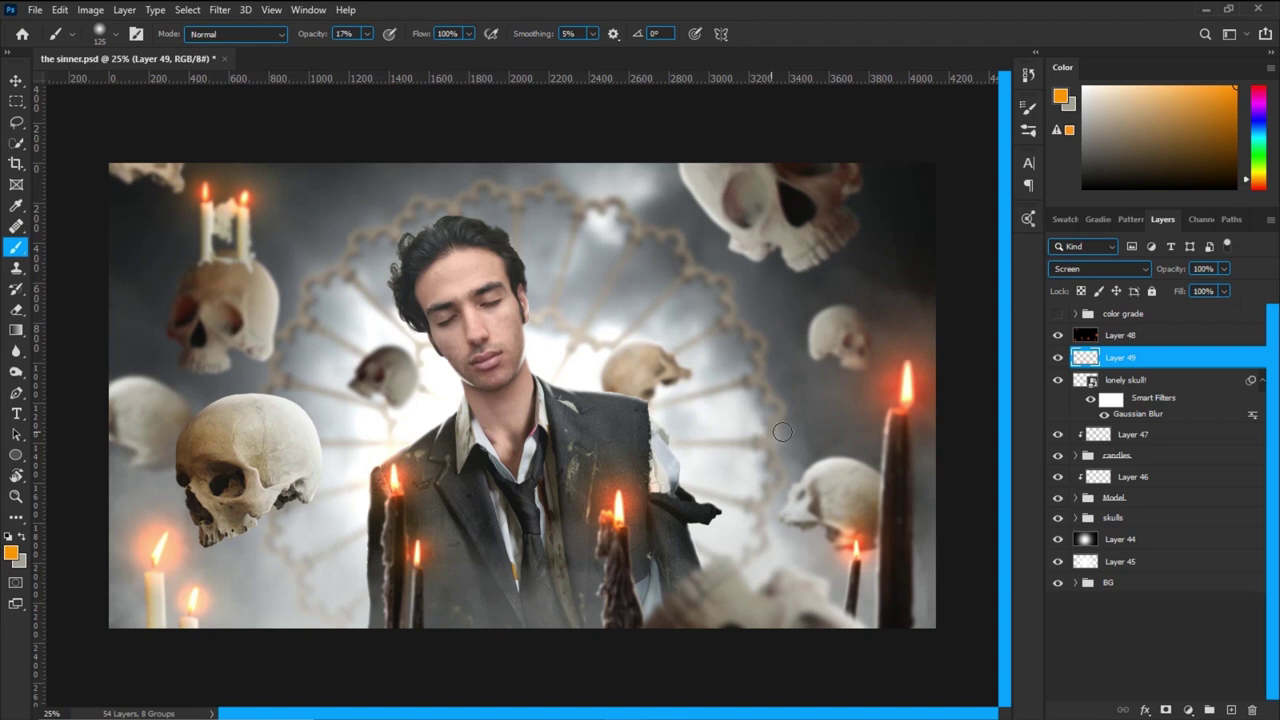
pyautogui.click(1058, 352)
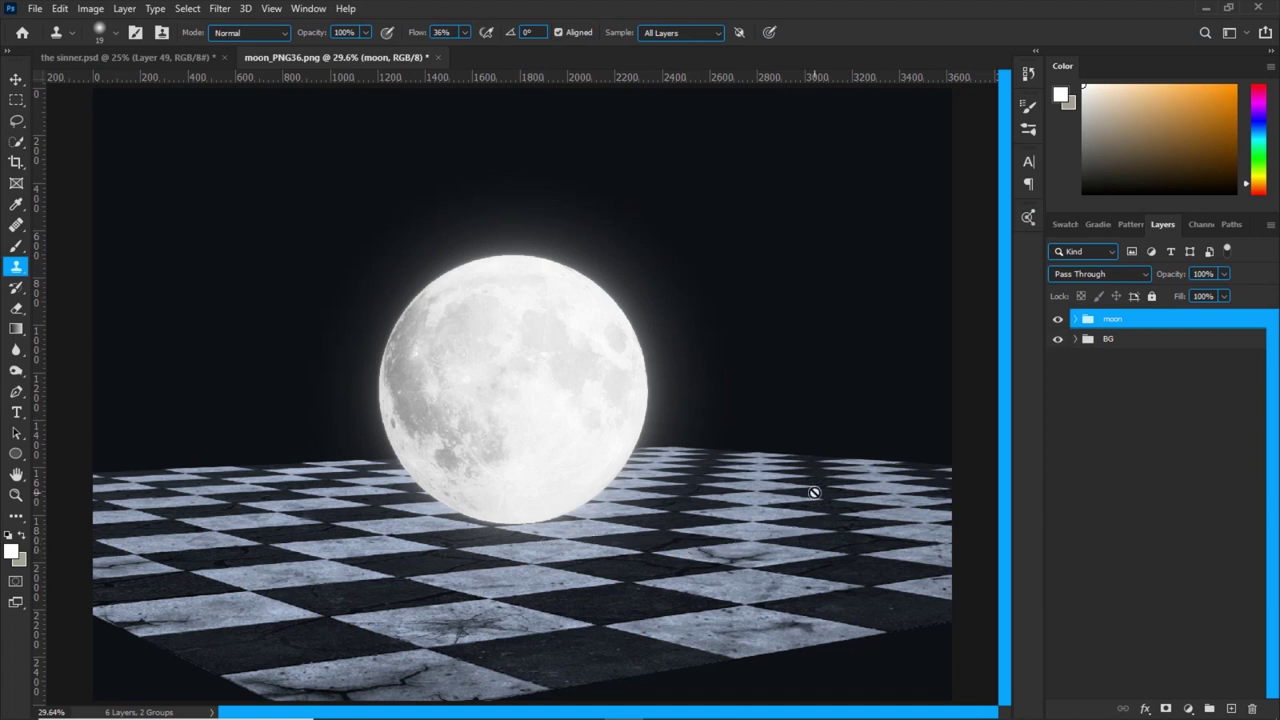
# In moon_PNG36.png, add a black-filled layer above the moon group and set its blending mode to Color Dodge.
pyautogui.click(1231, 708)
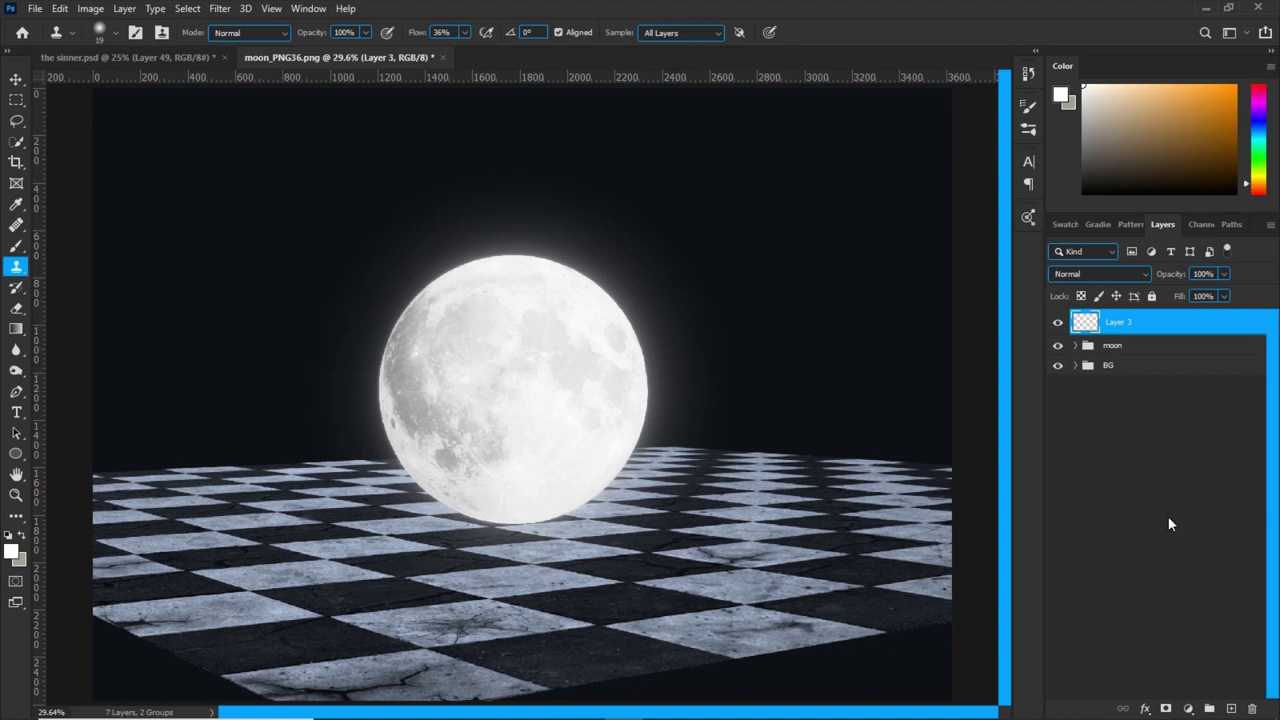
pyautogui.hotkey('shift', 'F5')
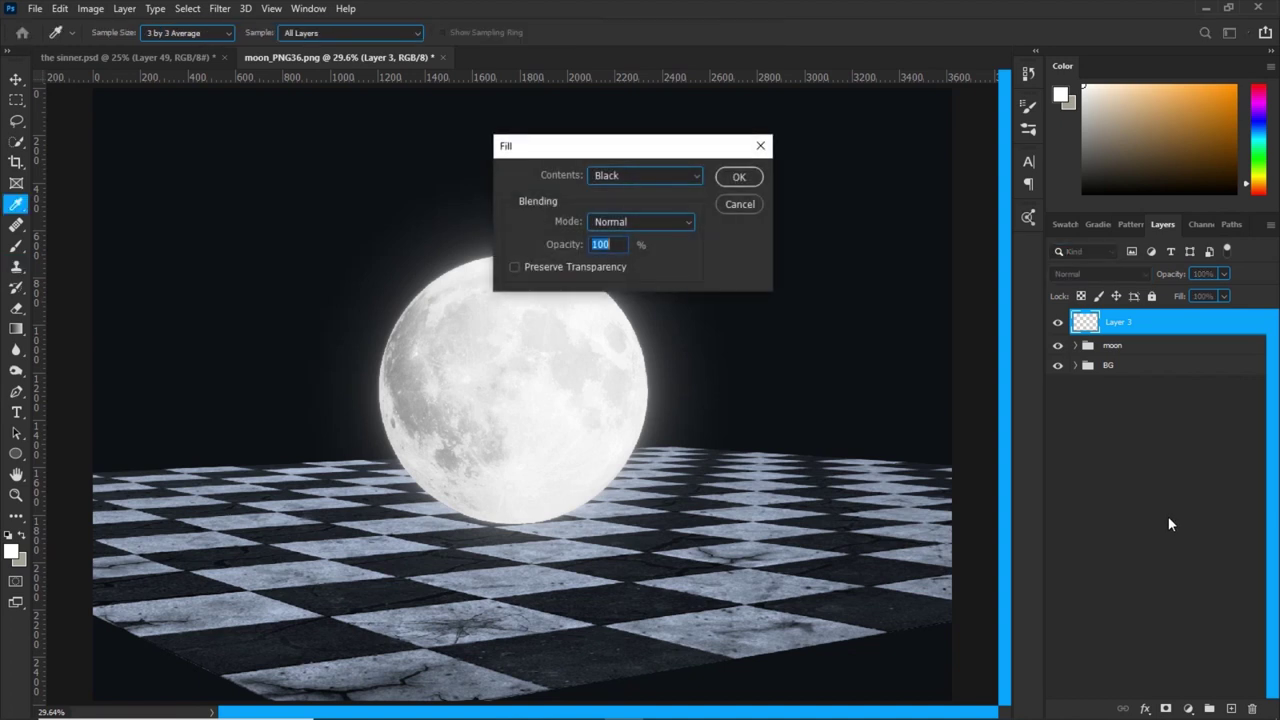
pyautogui.click(737, 177)
pyautogui.click(1084, 276)
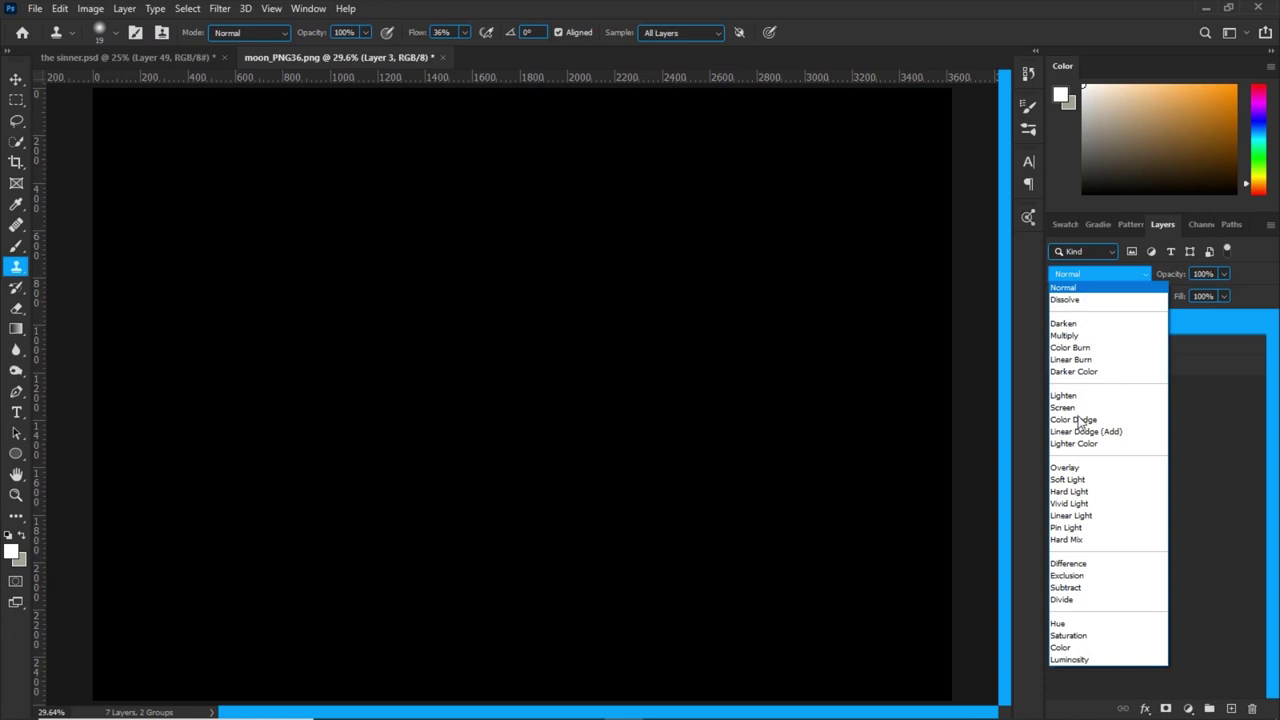
pyautogui.click(1080, 418)
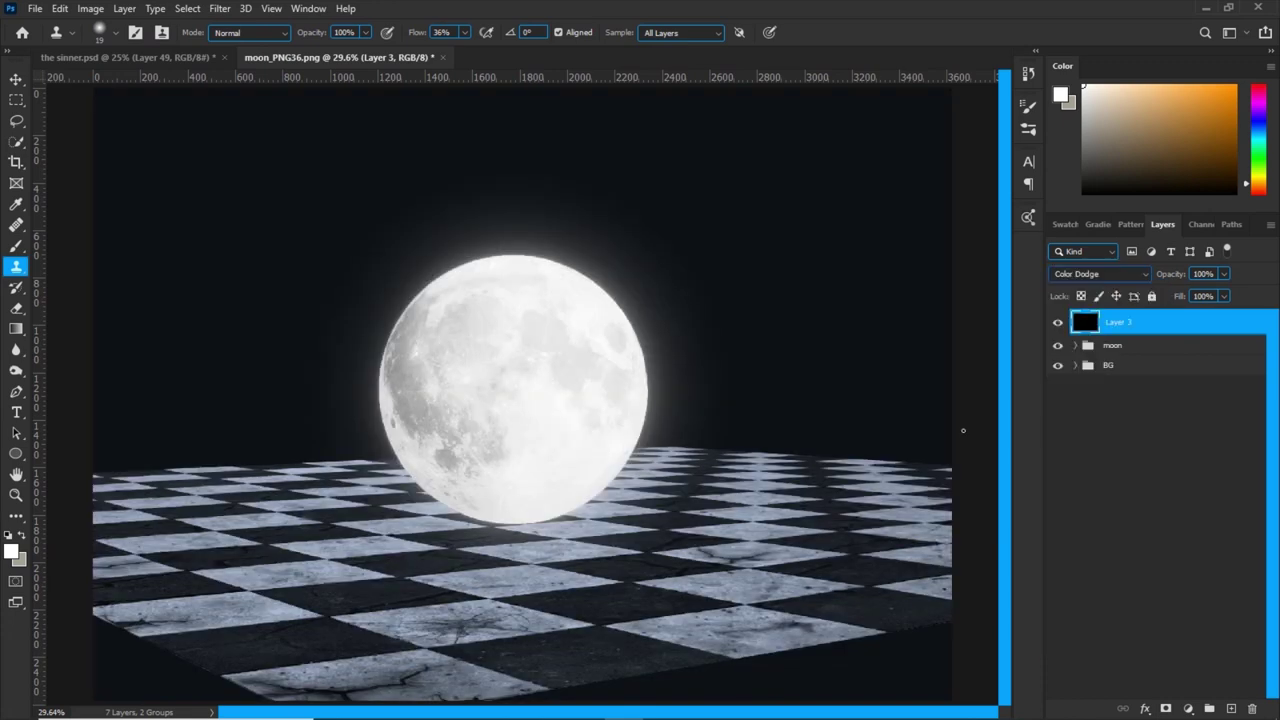
# Set up a white 1457 px soft round brush with its tip flattened into a wide horizontal ellipse.
pyautogui.click(17, 246)
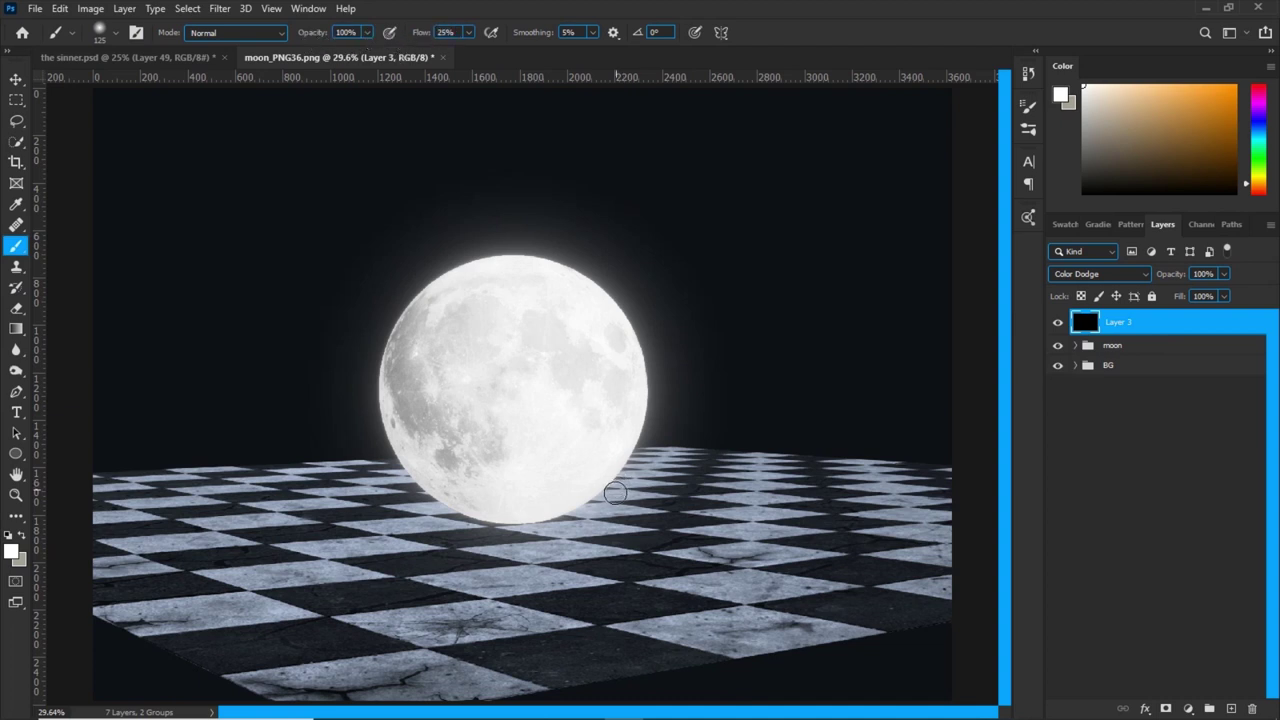
pyautogui.moveTo(612, 486); pyautogui.dragTo(696, 489)
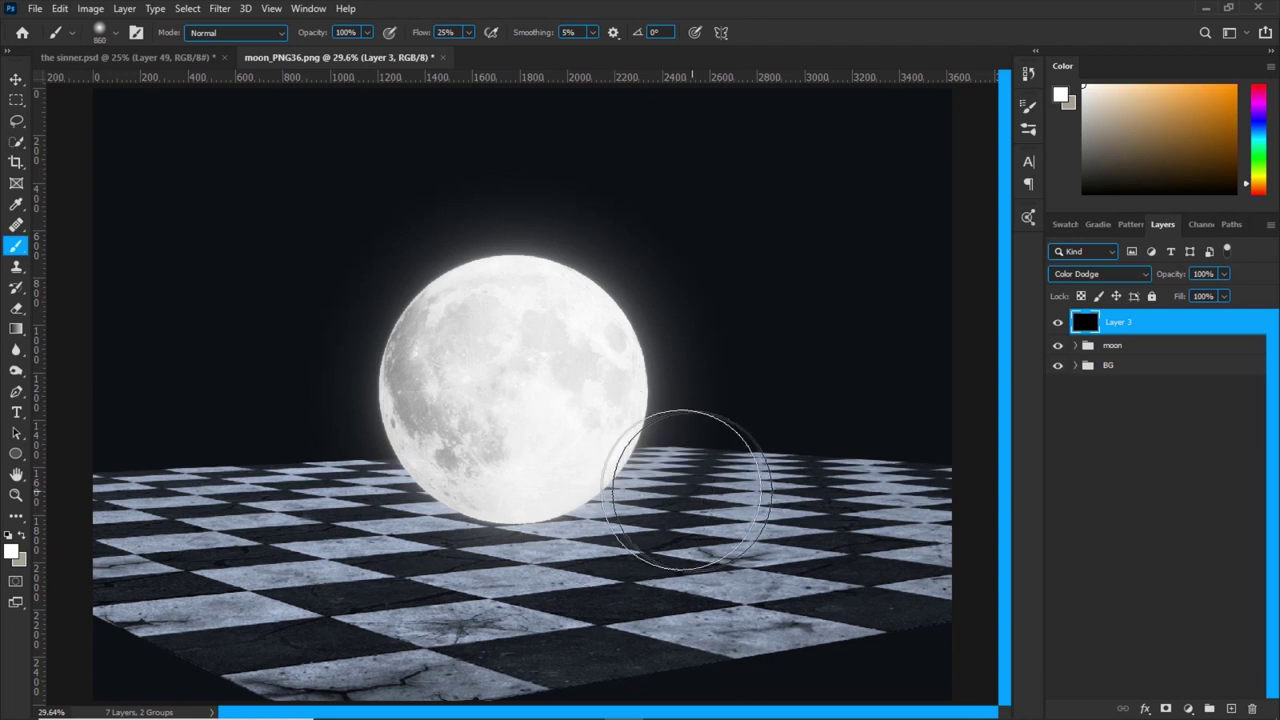
pyautogui.rightClick(630, 432)
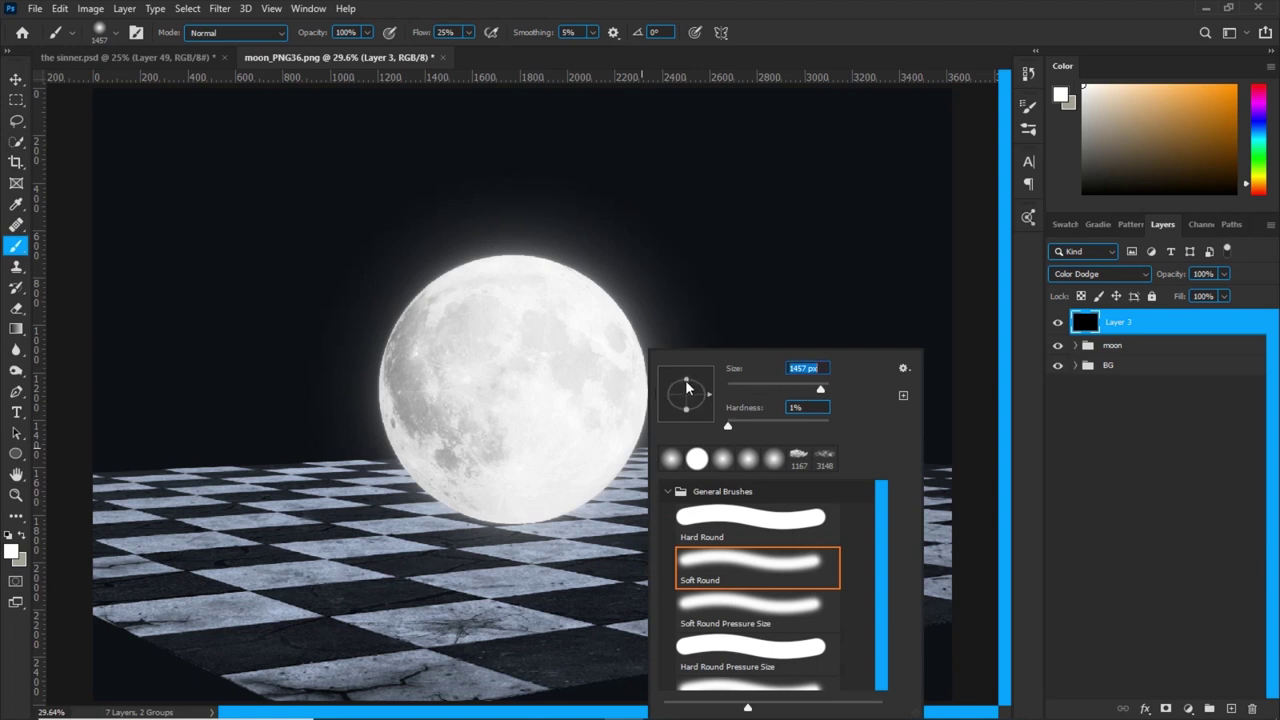
pyautogui.moveTo(686, 393); pyautogui.dragTo(691, 383)
pyautogui.click(832, 6)
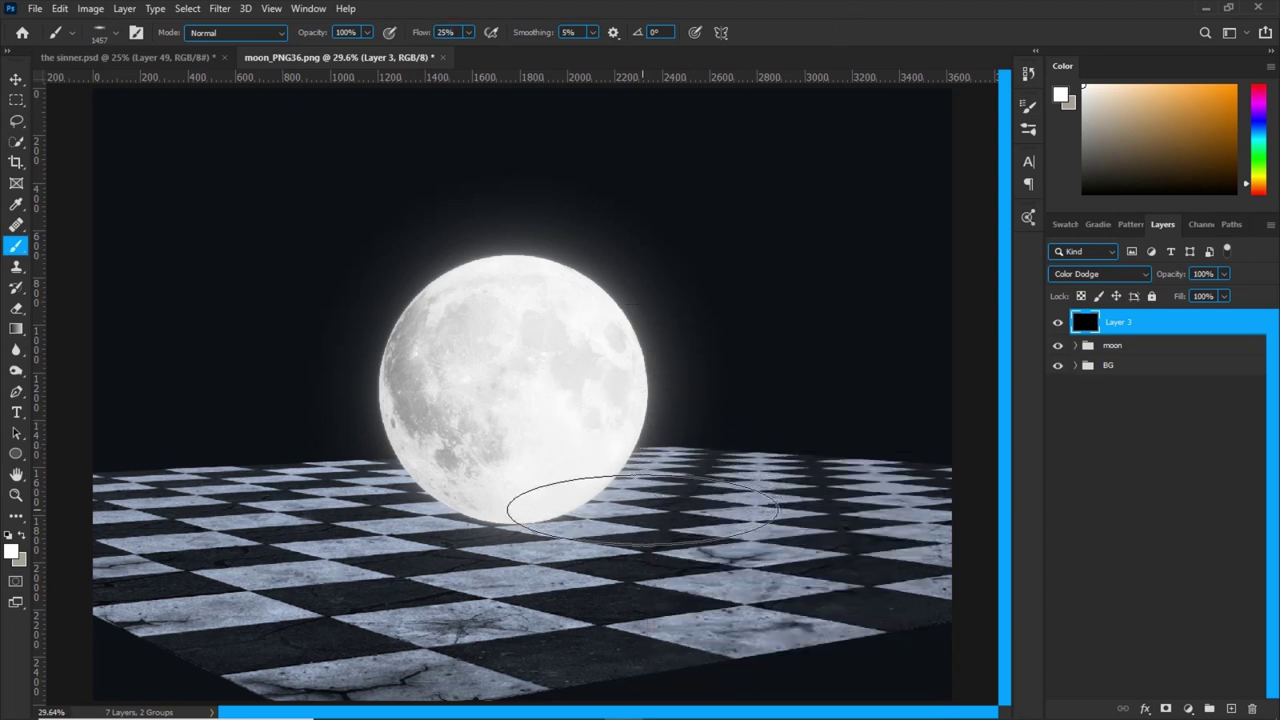
# Paint white light over the checkered floor beside the moon's base with the flattened 1457 px brush.
pyautogui.click(644, 508)
pyautogui.click(618, 507)
pyautogui.rightClick(647, 508)
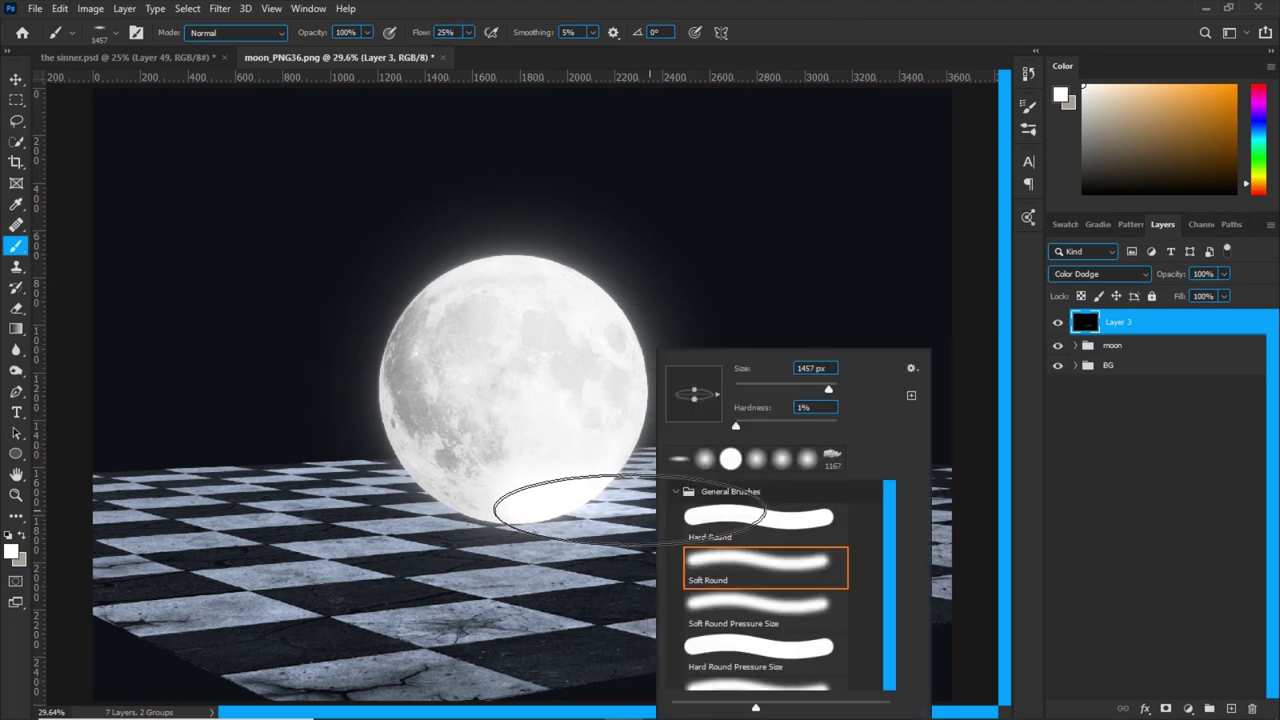
pyautogui.press('Return')
pyautogui.moveTo(655, 512)
pyautogui.mouseDown()
pyautogui.moveTo(691, 509)
pyautogui.moveTo(592, 509)
pyautogui.moveTo(639, 513)
pyautogui.mouseUp()
# Build up the light on the floor beside the moon, varying the flattened brush between 800 and 1600 px.
pyautogui.press('[')
pyautogui.press('[')
pyautogui.press('[')
pyautogui.press('[')
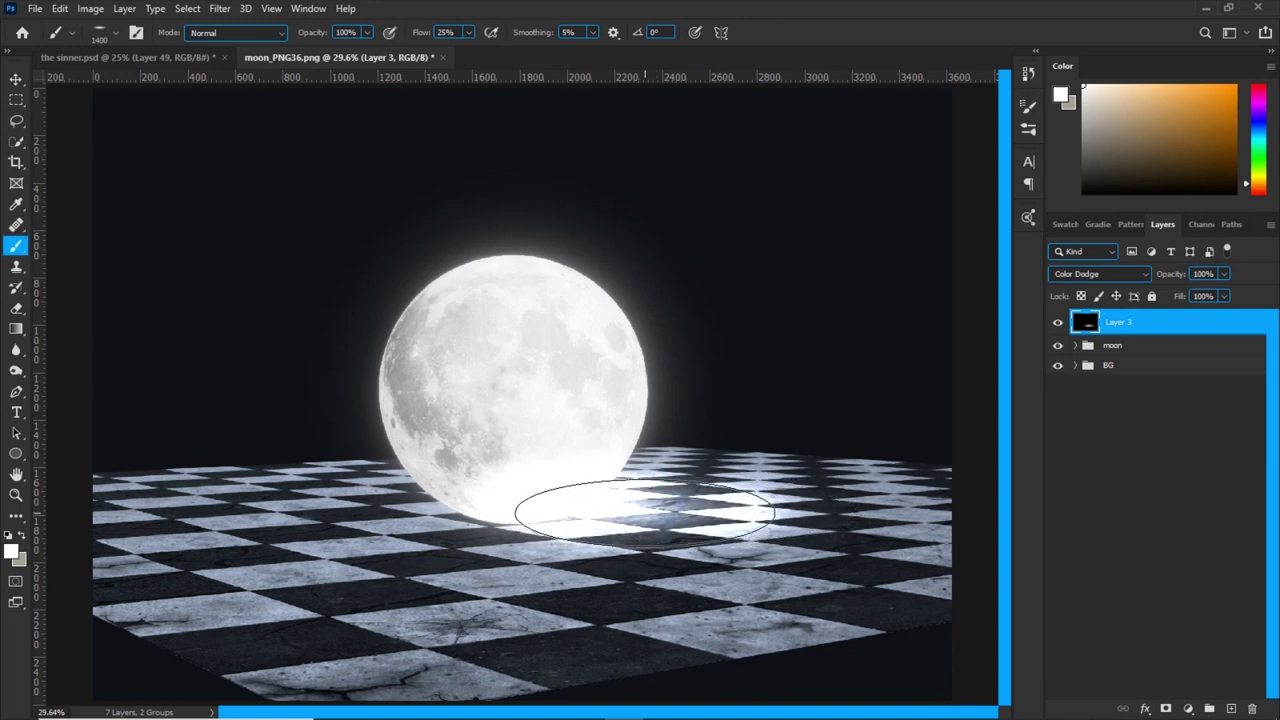
pyautogui.press('[')
pyautogui.press('[')
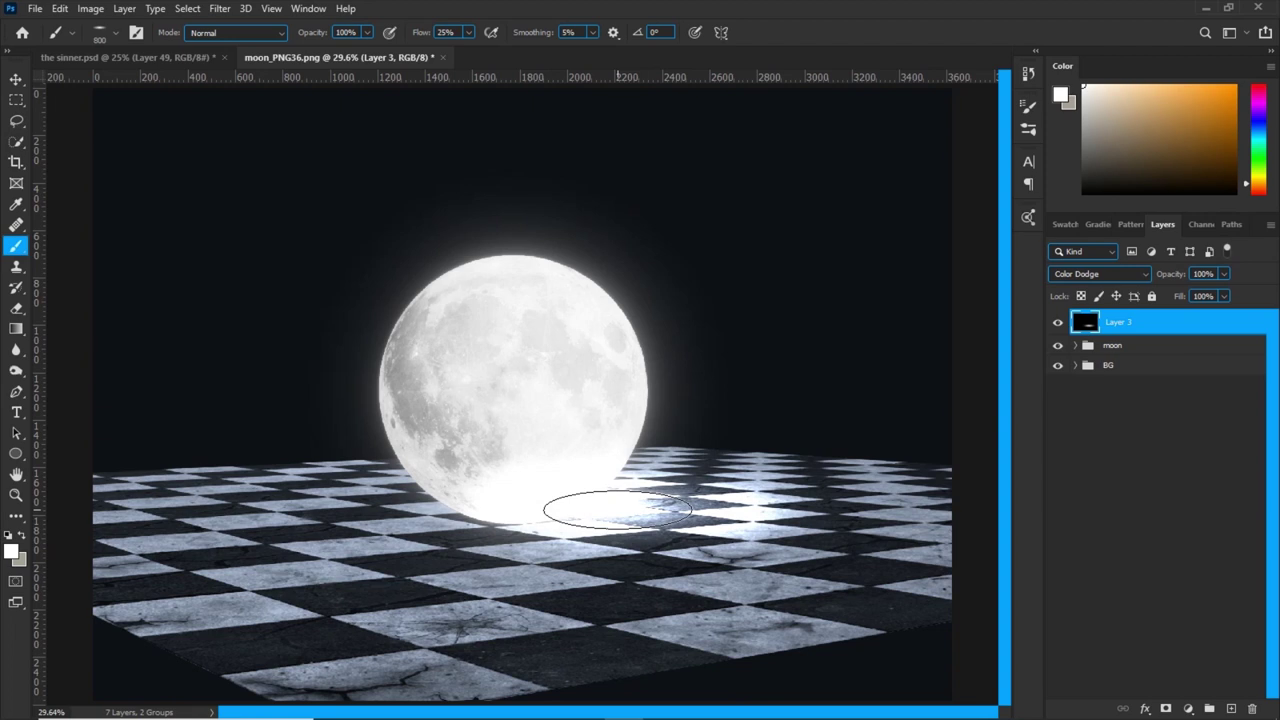
pyautogui.press(']')
pyautogui.press(']')
pyautogui.press(']')
pyautogui.press(']')
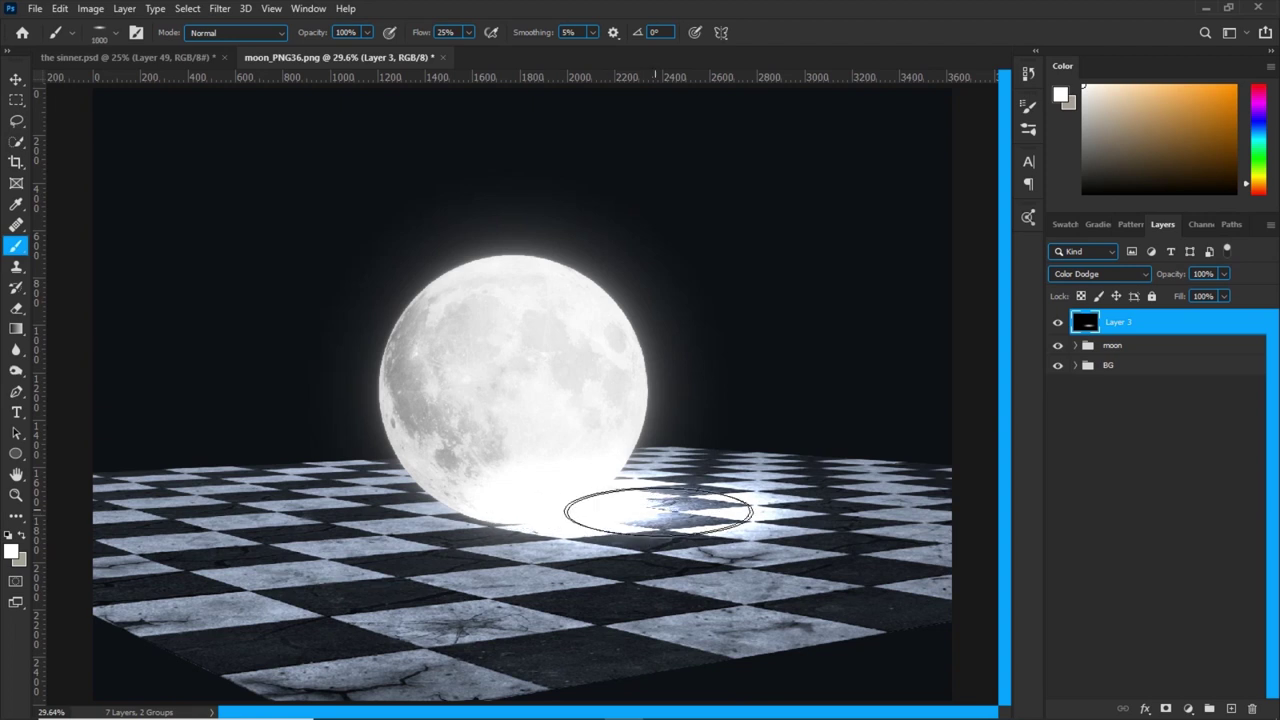
pyautogui.press(']')
pyautogui.press(']')
pyautogui.press(']')
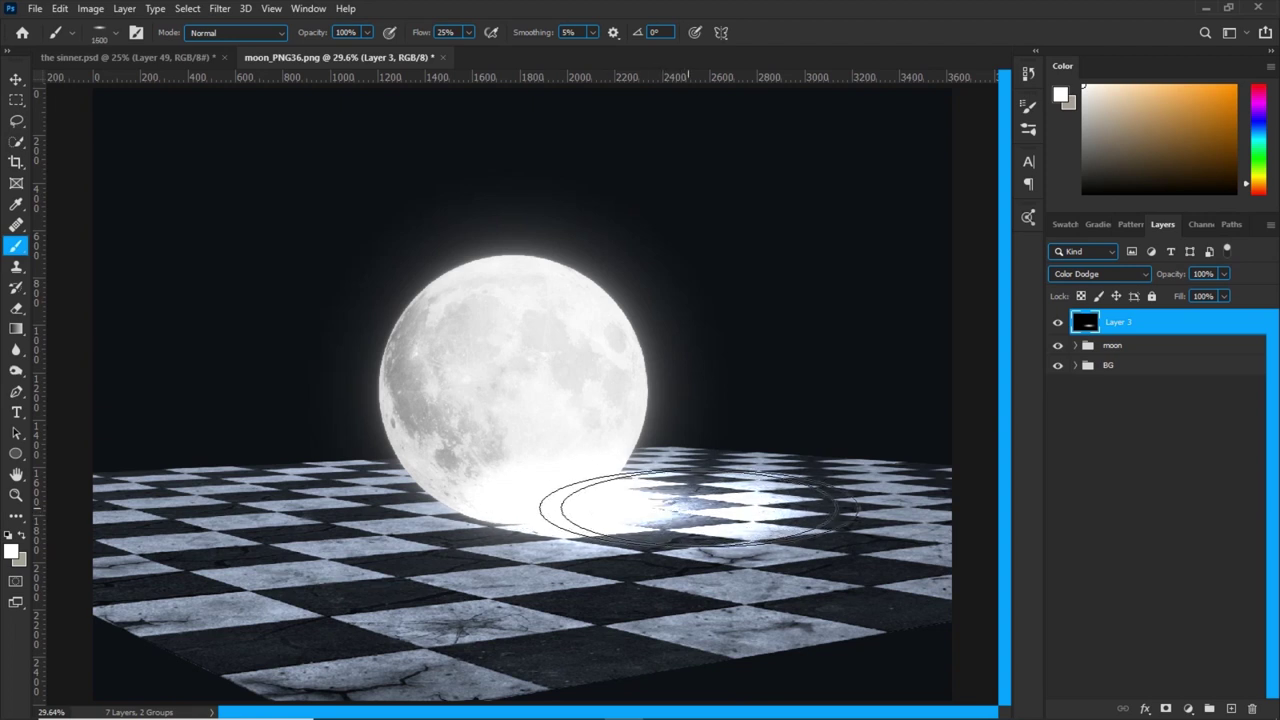
# Reduce the floor light layer's fill to 65% and compare the scene with the layer hidden and shown.
pyautogui.moveTo(1177, 302); pyautogui.dragTo(1153, 300)
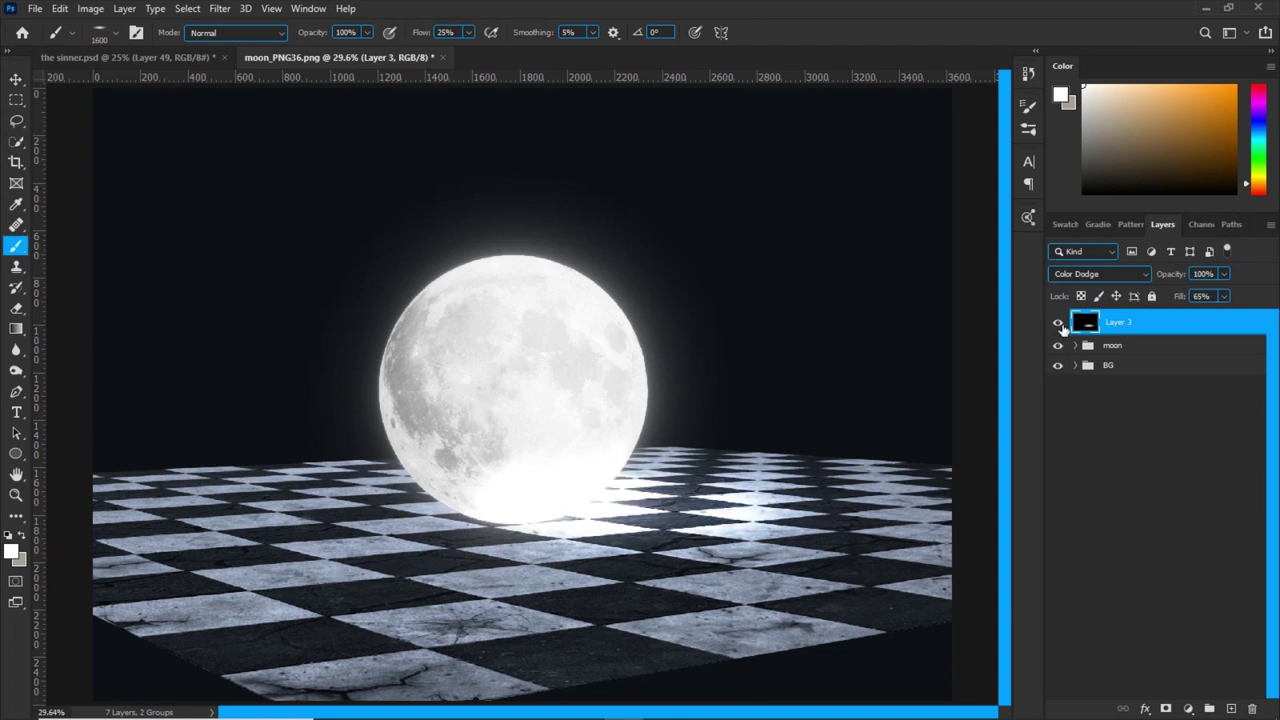
pyautogui.click(1059, 323)
pyautogui.click(1059, 323)
pyautogui.click(1059, 323)
pyautogui.click(1059, 323)
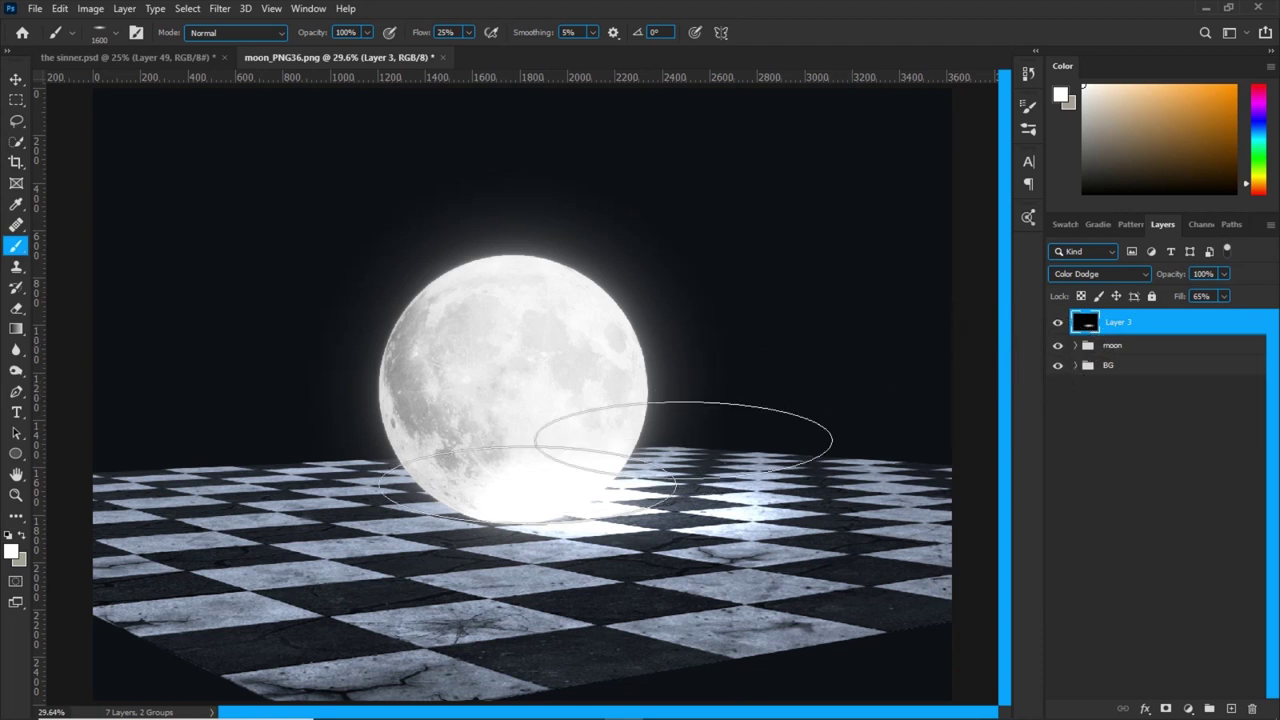
# Restore the flattened soft brush tip to a full circle and reduce its size to 300 px.
pyautogui.rightClick(527, 410)
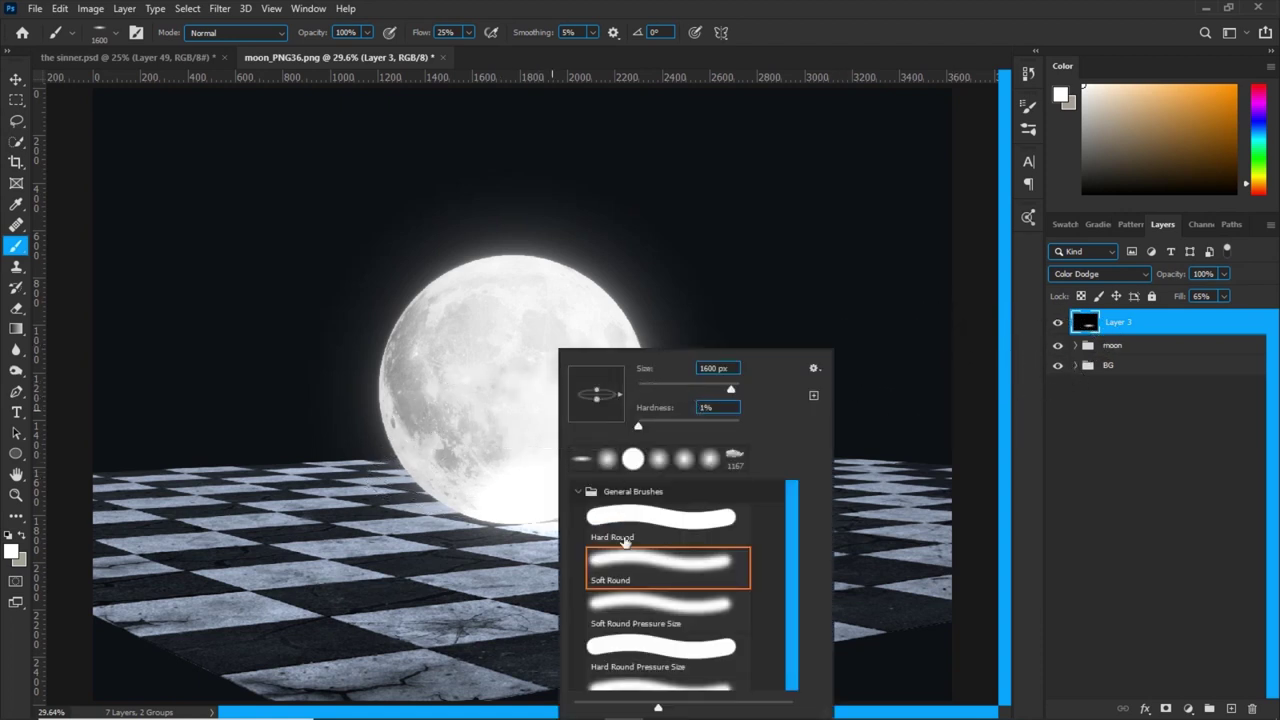
pyautogui.click(862, 8)
pyautogui.press('[')
pyautogui.press('[')
pyautogui.press('[')
pyautogui.press('[')
pyautogui.press('[')
pyautogui.press('[')
pyautogui.press('[')
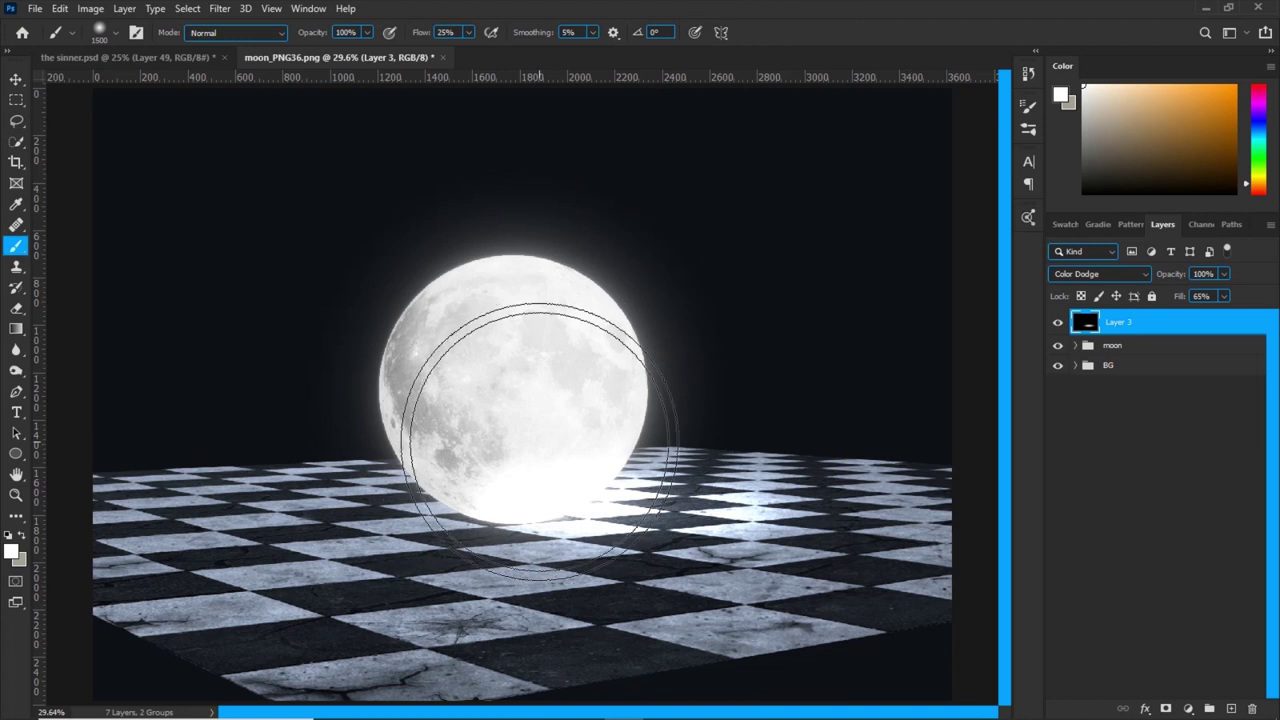
pyautogui.press('[')
pyautogui.press('[')
pyautogui.press('[')
pyautogui.press('[')
pyautogui.press('[')
pyautogui.press('[')
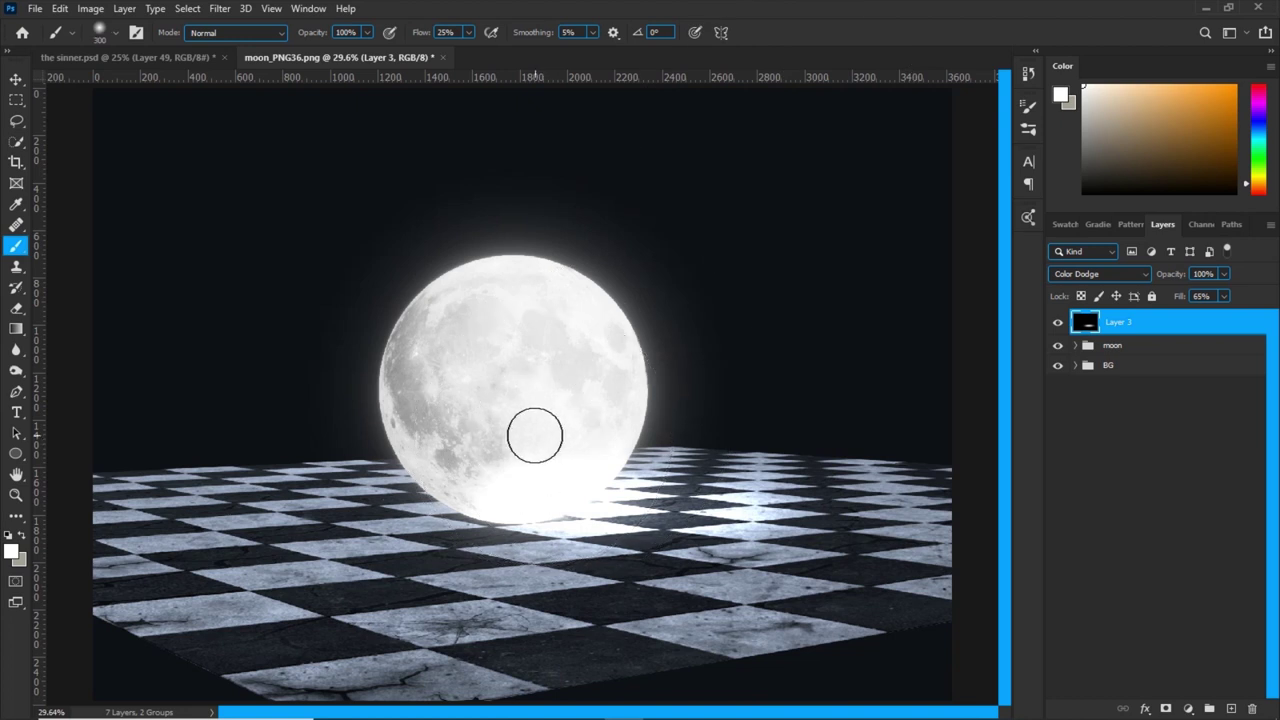
# Paint black over the lower part of the moon on the Color Dodge layer with the small soft round brush to remove the light spill.
pyautogui.press('d')
pyautogui.press('x')
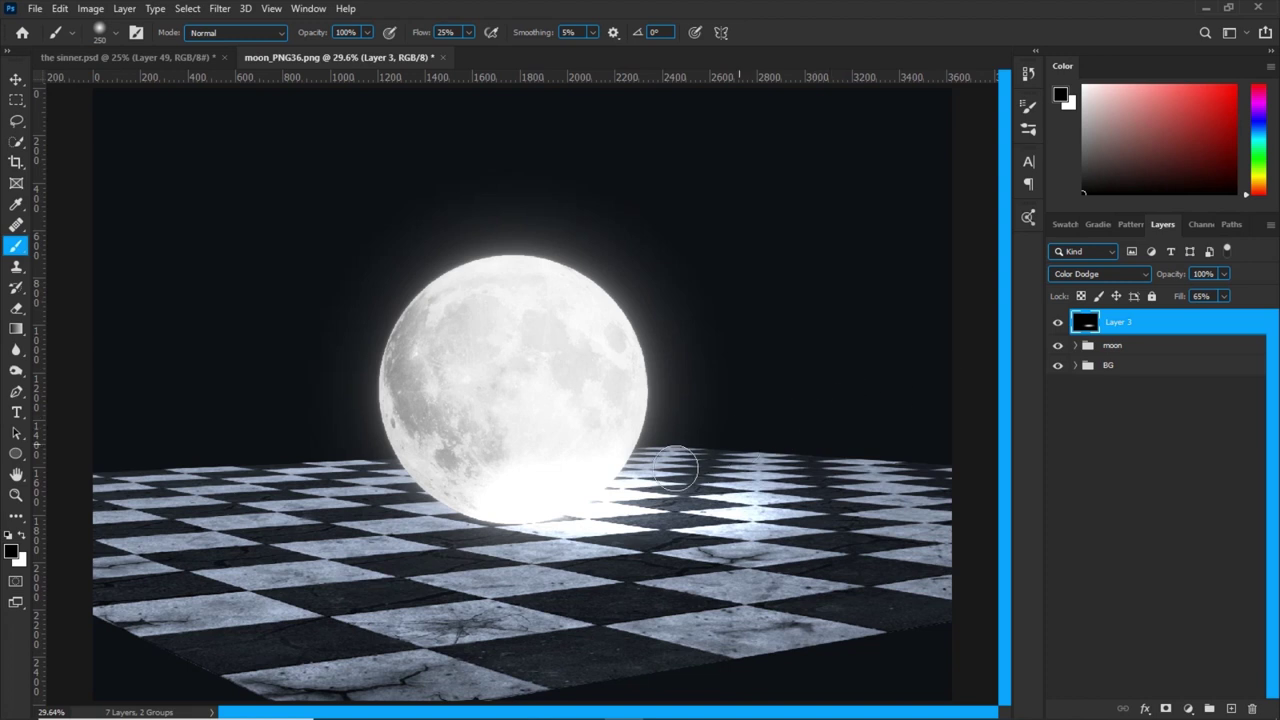
pyautogui.press(']')
pyautogui.press(']')
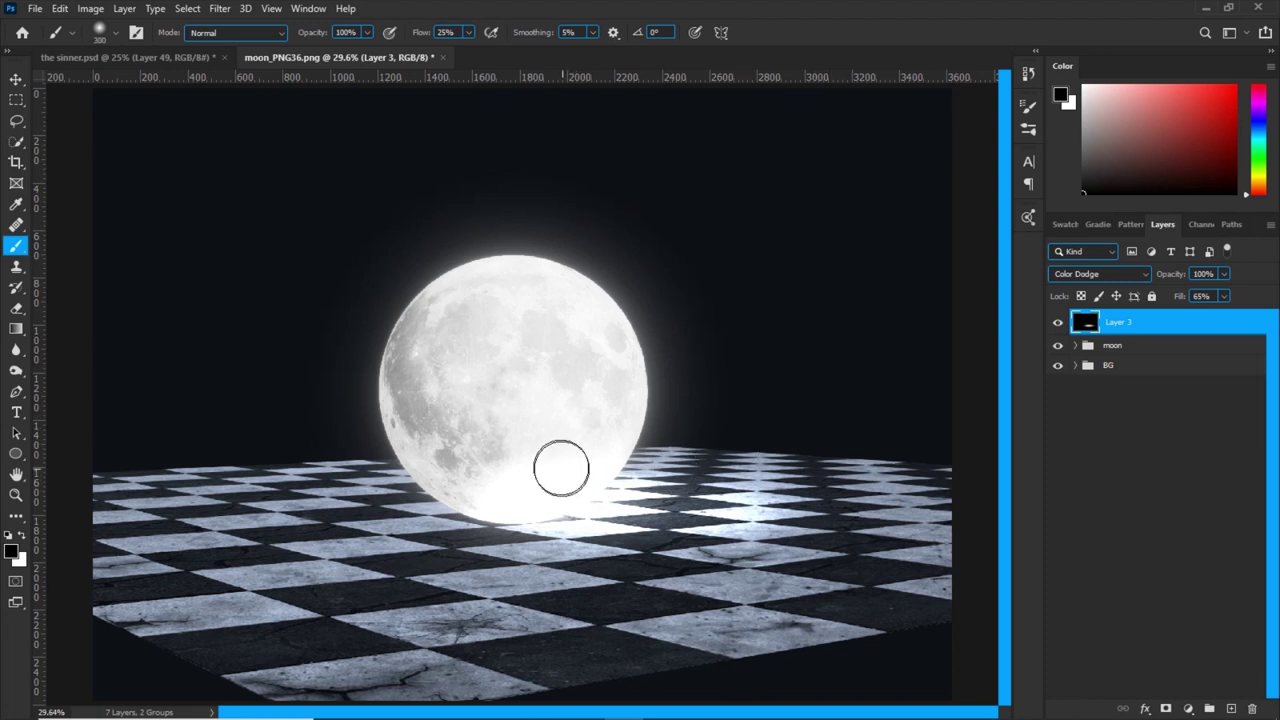
pyautogui.moveTo(560, 468)
pyautogui.mouseDown()
pyautogui.moveTo(504, 494)
pyautogui.moveTo(476, 488)
pyautogui.moveTo(538, 476)
pyautogui.mouseUp()
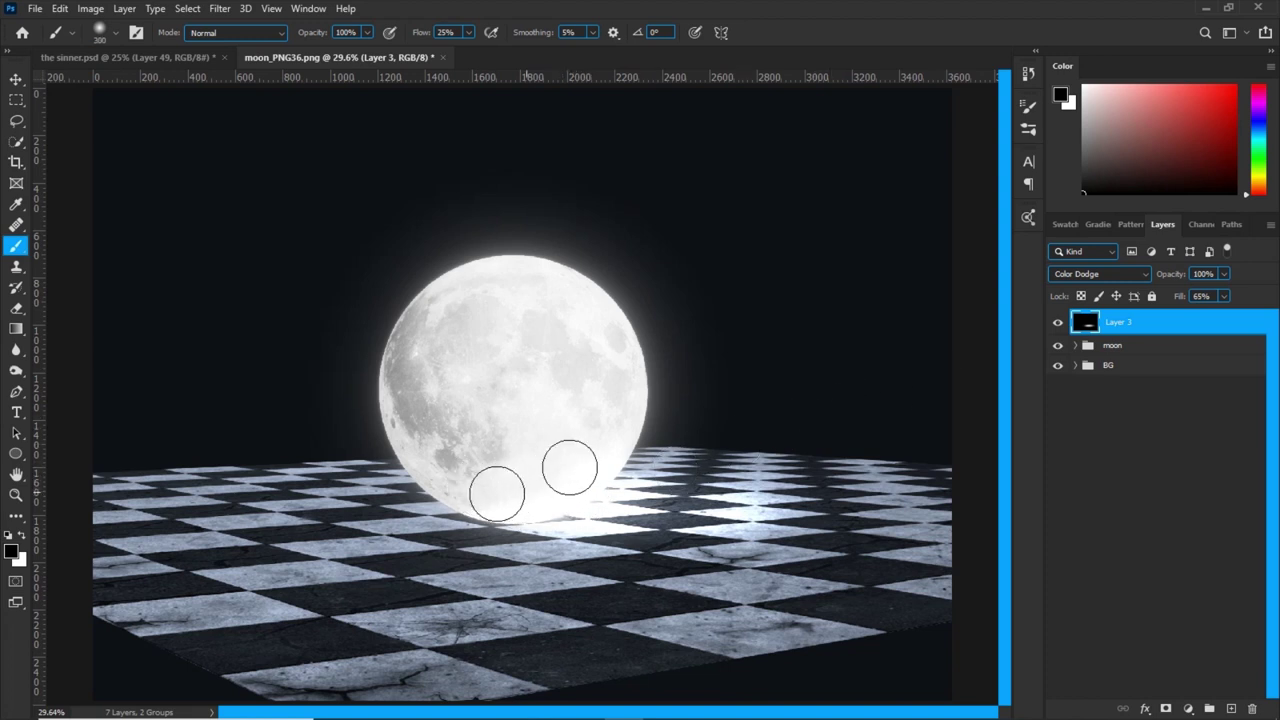
pyautogui.press('[')
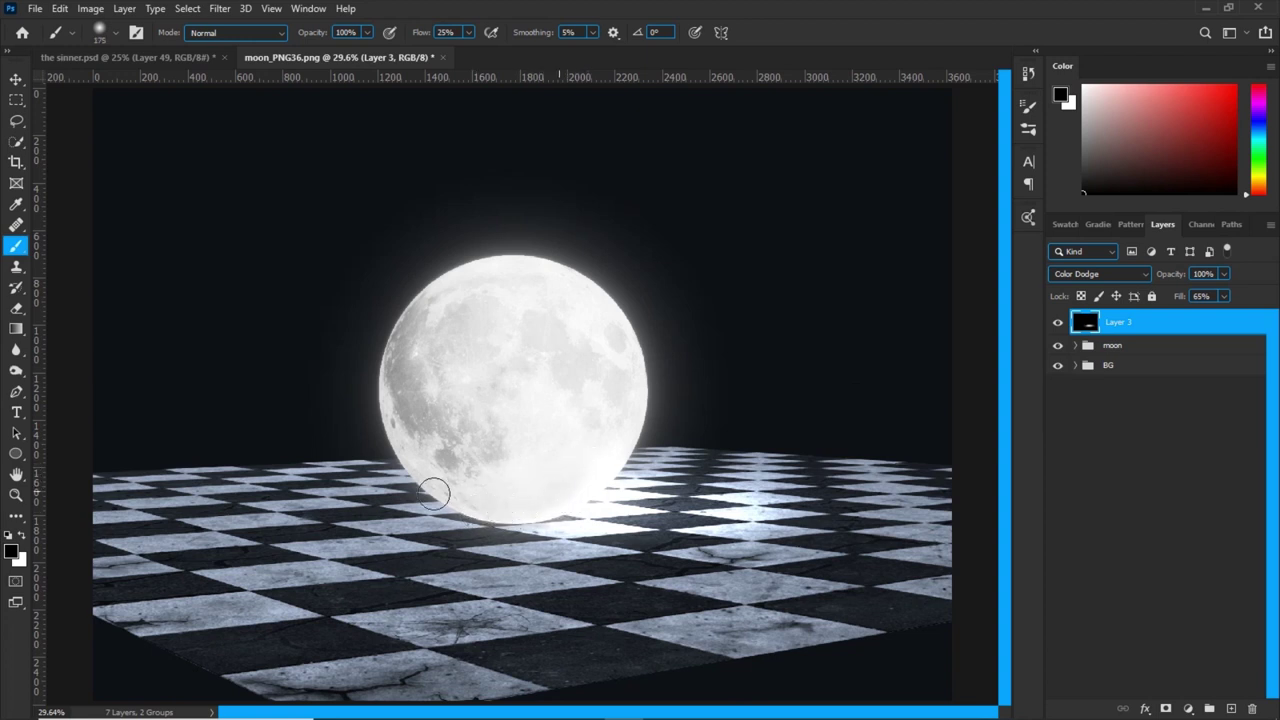
# Compare the scene with the floor light layer hidden and shown.
pyautogui.click(1058, 325)
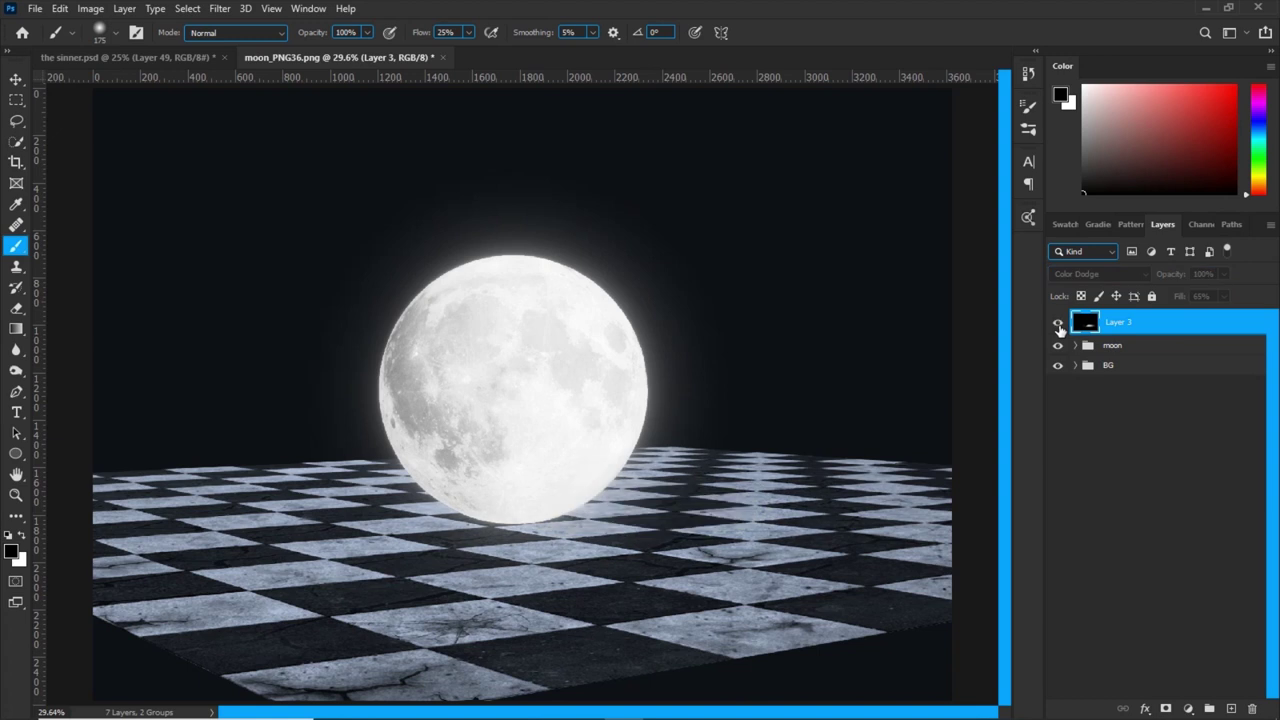
pyautogui.click(1058, 325)
pyautogui.click(1058, 325)
pyautogui.click(1058, 325)
pyautogui.click(1058, 325)
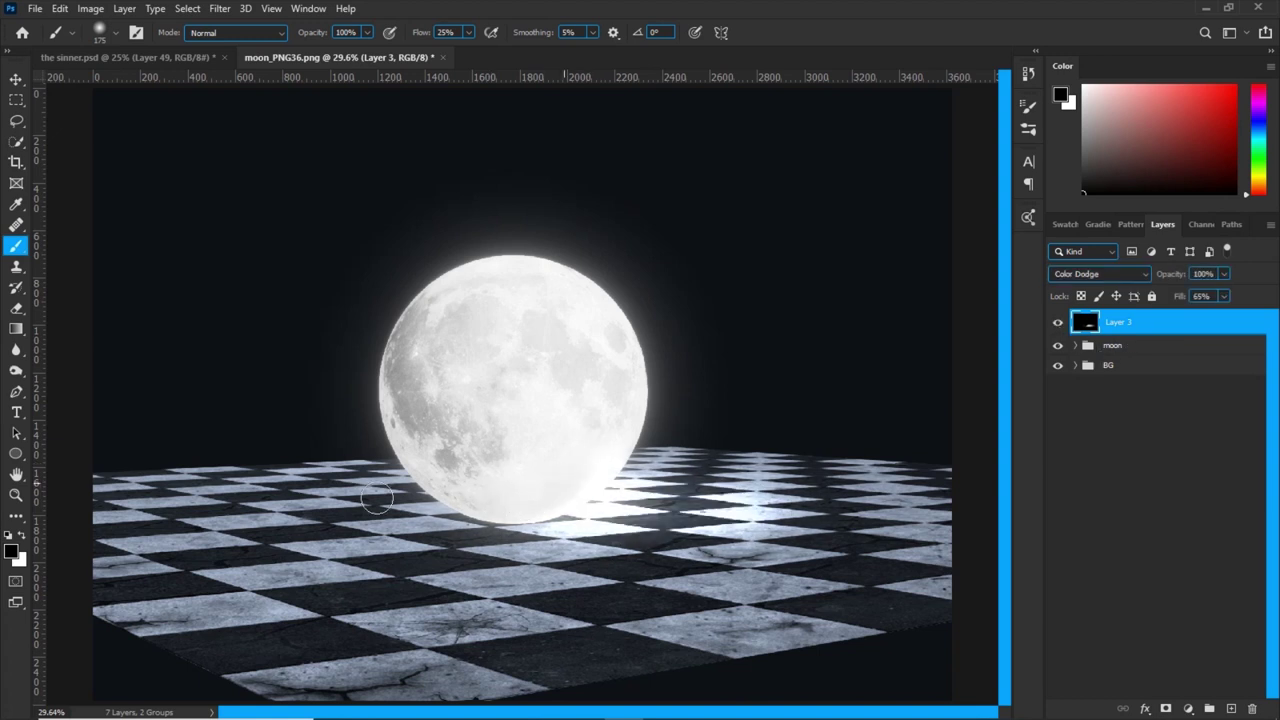
# Flatten the soft round brush tip into a wide horizontal ellipse and enlarge the brush to 1100 px.
pyautogui.rightClick(592, 486)
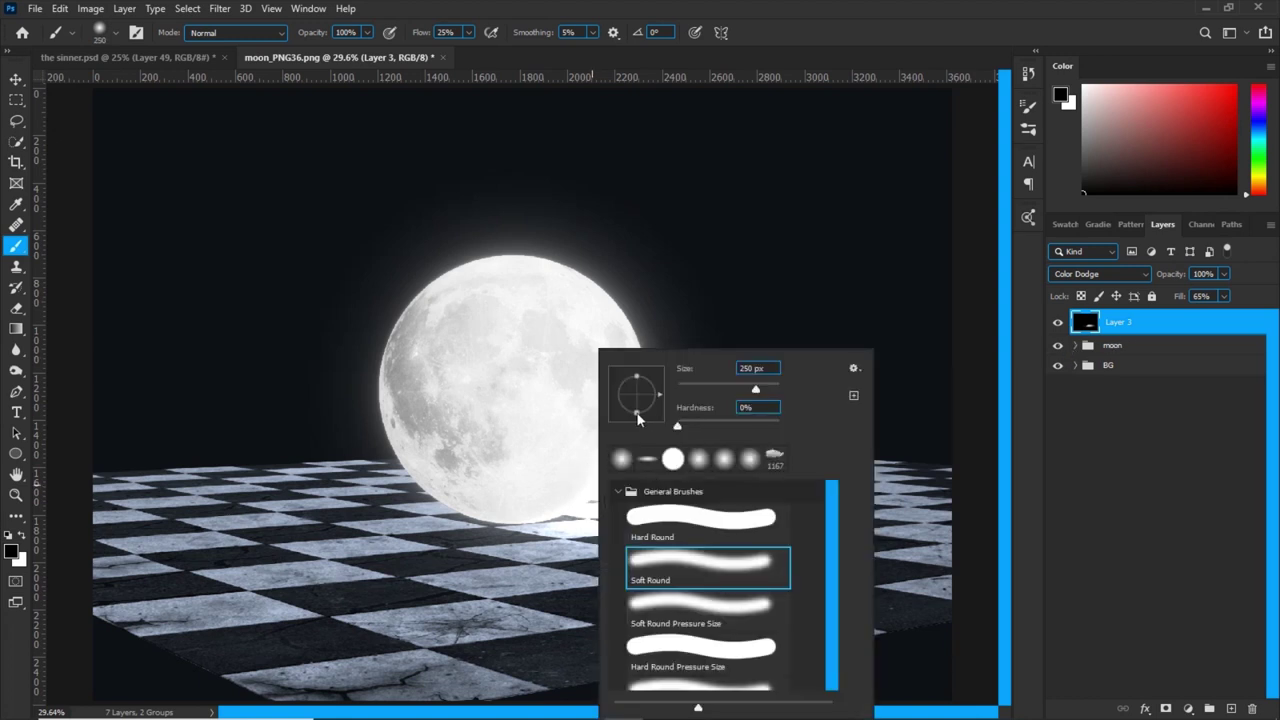
pyautogui.click(785, 5)
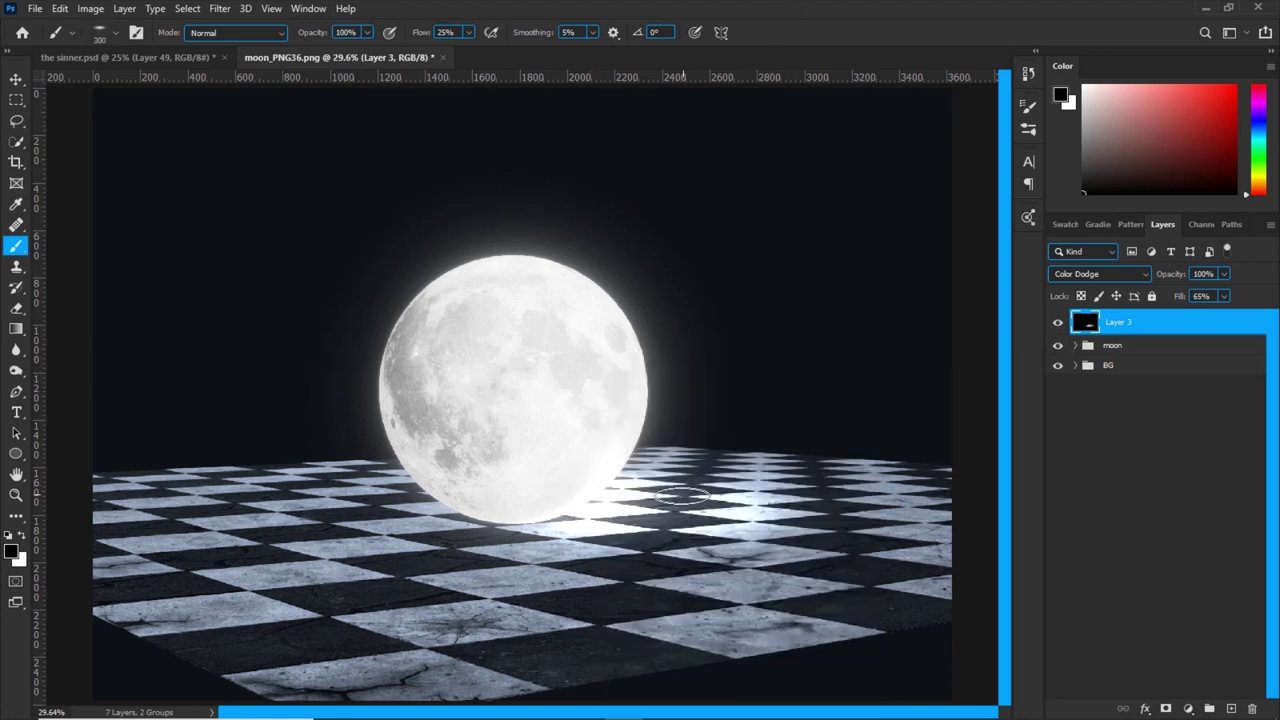
pyautogui.press(']')
pyautogui.press(']')
pyautogui.press(']')
pyautogui.press(']')
pyautogui.press(']')
pyautogui.press(']')
pyautogui.press(']')
pyautogui.press(']')
pyautogui.press(']')
pyautogui.press(']')
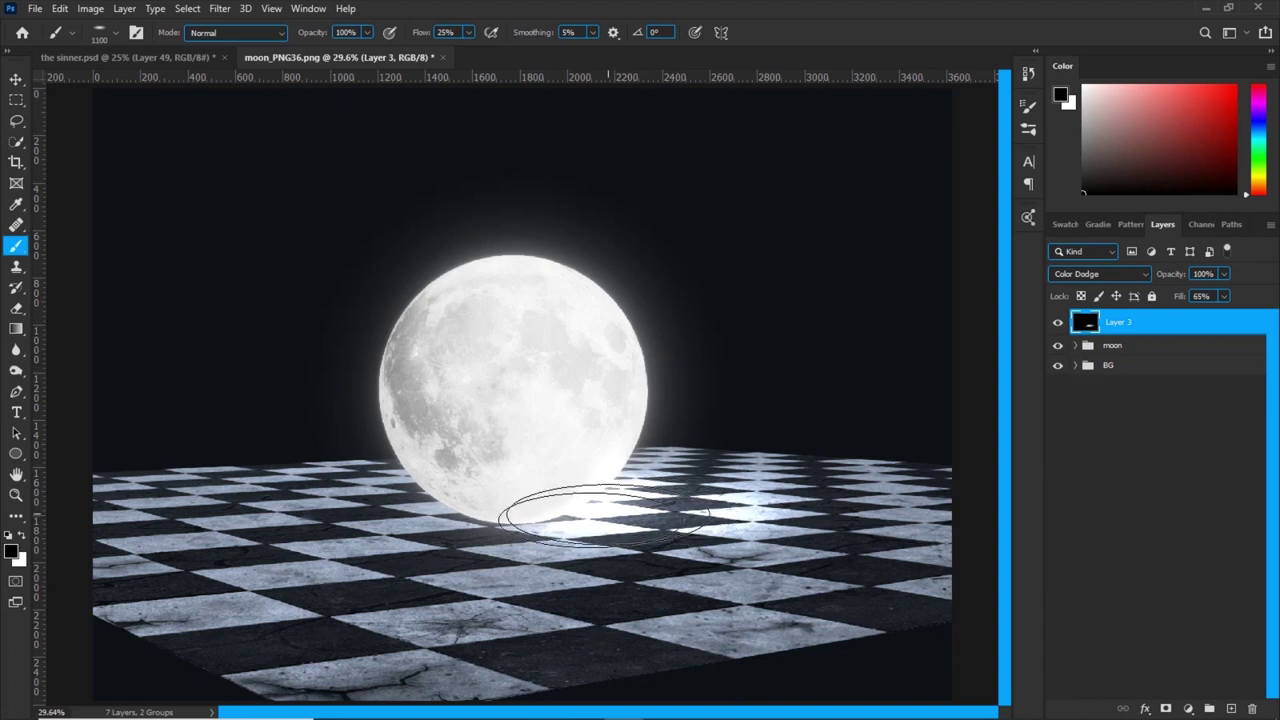
# Add a stronger patch of white light on the floor beside the moon with the flattened brush at 1000 px and 43% flow.
pyautogui.press('x')
pyautogui.press(']')
pyautogui.press(']')
pyautogui.press(']')
pyautogui.press(']')
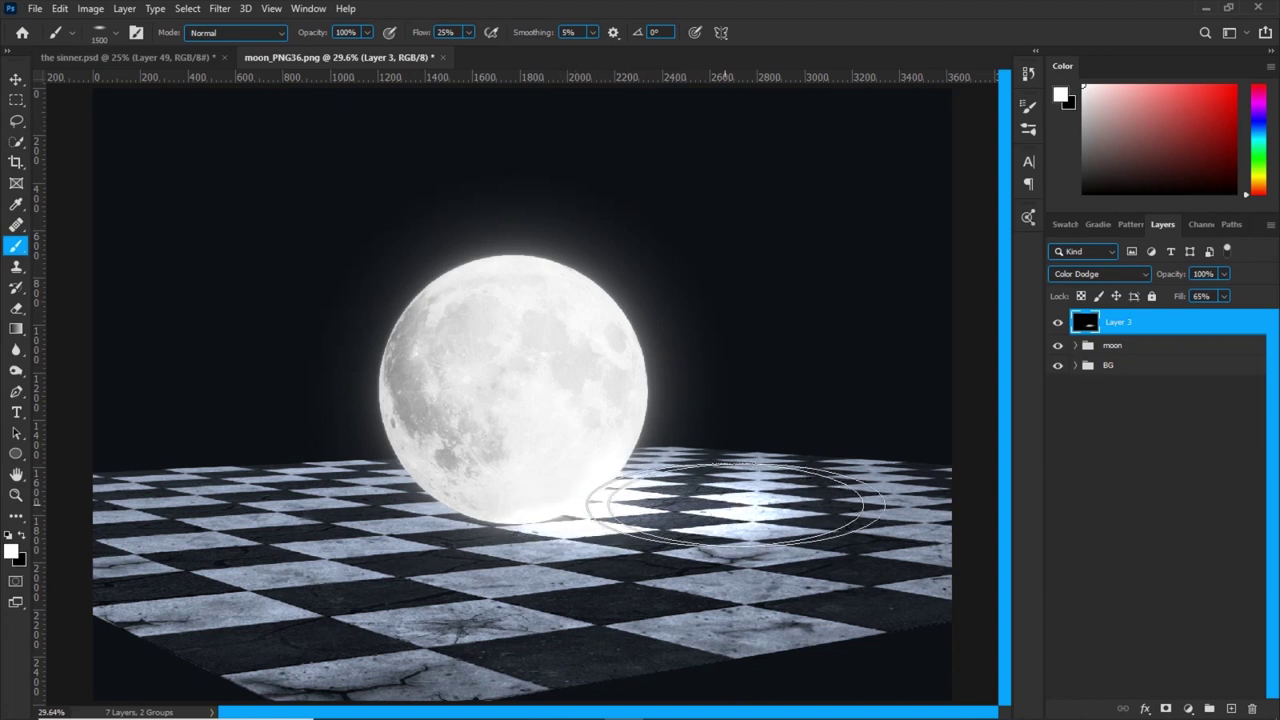
pyautogui.press('[')
pyautogui.press('[')
pyautogui.press('[')
pyautogui.press('[')
pyautogui.press('[')
pyautogui.moveTo(424, 37); pyautogui.dragTo(442, 37)
pyautogui.click(712, 506)
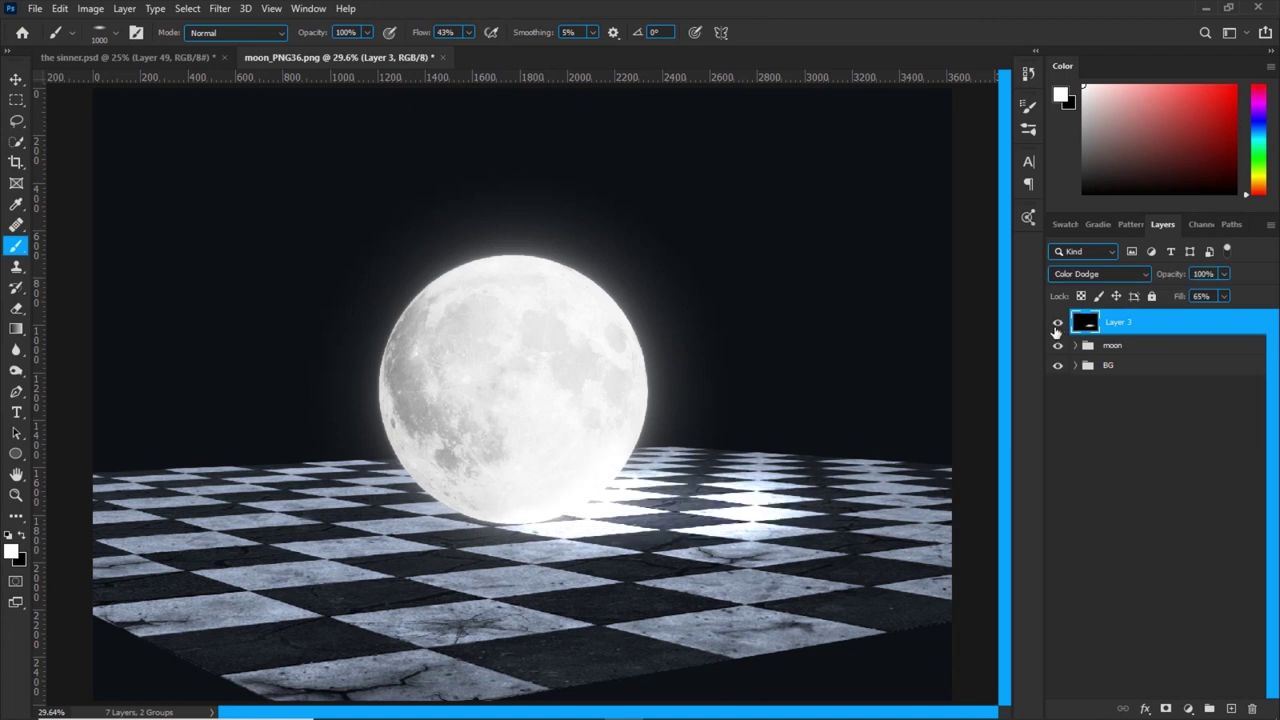
# Fine-tune the floor light layer's fill and move the layer into the moon group.
pyautogui.hotkey('ctrl', '-')
pyautogui.moveTo(1179, 298); pyautogui.dragTo(1191, 298)
pyautogui.click(1057, 323)
pyautogui.click(1057, 323)
pyautogui.moveTo(1120, 322)
pyautogui.mouseDown()
pyautogui.moveTo(1109, 363)
pyautogui.moveTo(1128, 321)
pyautogui.mouseUp()
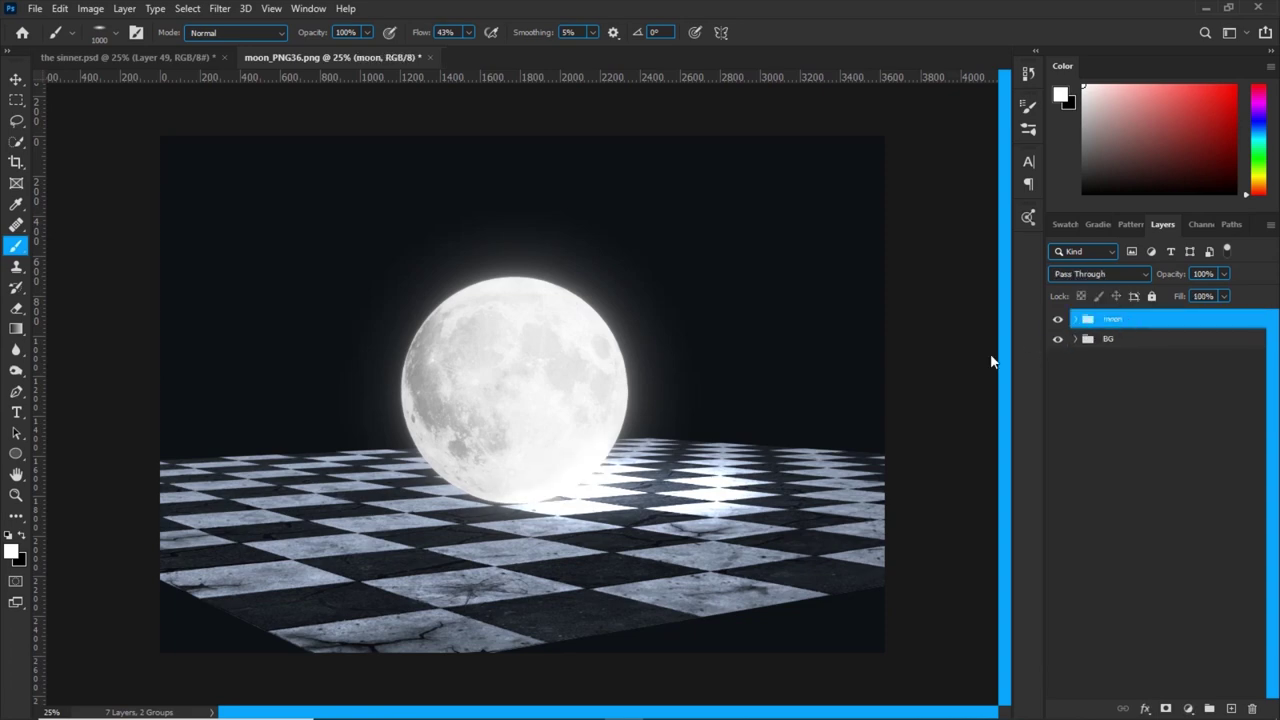